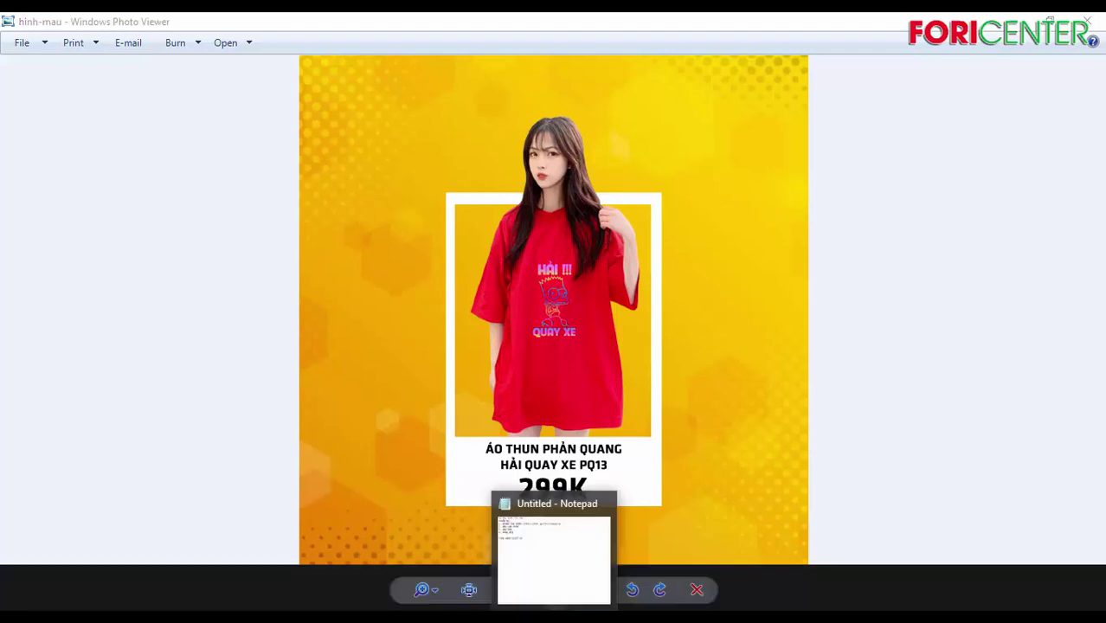
- Bring the Notepad preparation checklist to the front beside the sample poster
{"action": "left_click", "coordinate": [554, 591]}
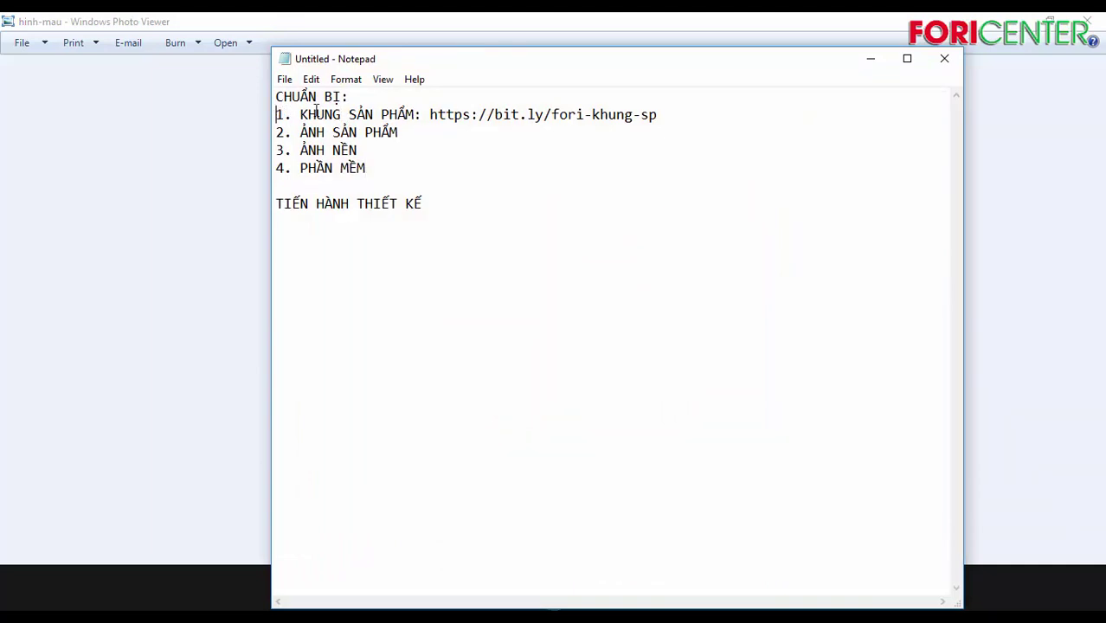
{"action": "left_click", "coordinate": [407, 112], "text": "shift"}
{"action": "left_click", "coordinate": [414, 111]}
{"action": "left_click_drag", "start_coordinate": [447, 110], "coordinate": [655, 115]}
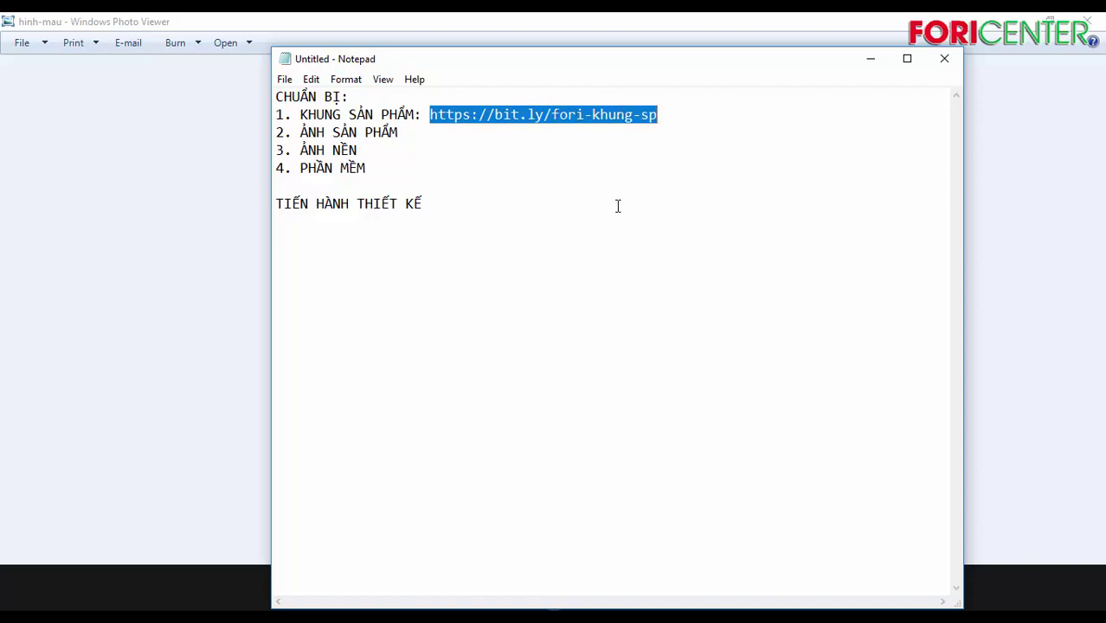
{"action": "right_click", "coordinate": [586, 114]}
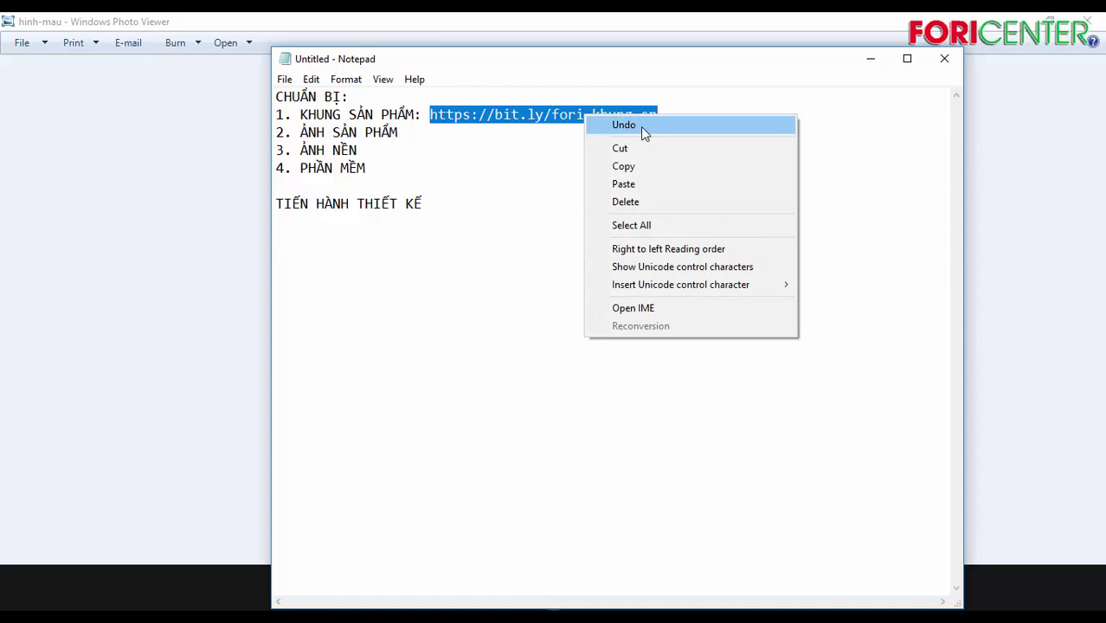
{"action": "left_click", "coordinate": [651, 166]}
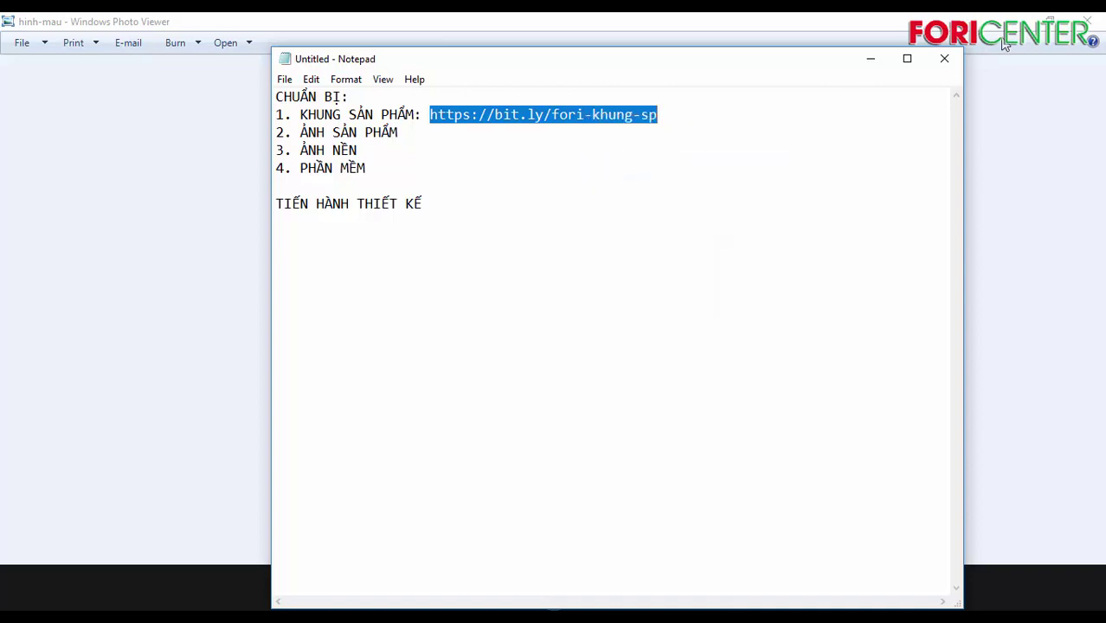
- Load the copied link in a new Opera tab to reach the Google Drive frames folder, then return to Notepad
{"action": "mouse_move", "coordinate": [286, 618]}
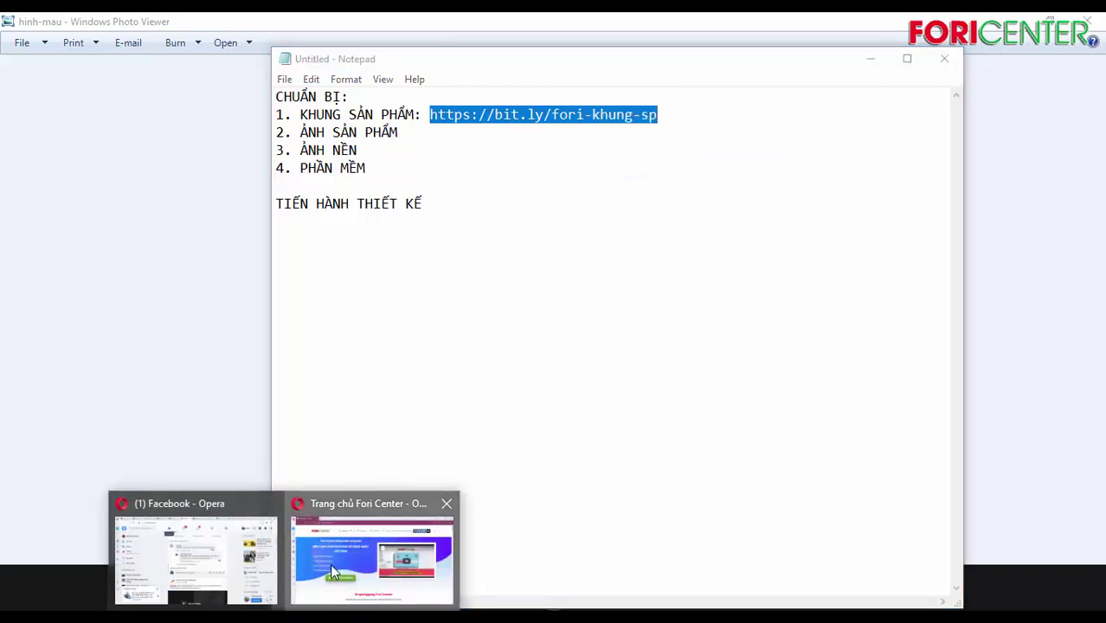
{"action": "left_click", "coordinate": [330, 563]}
{"action": "left_click", "coordinate": [204, 26]}
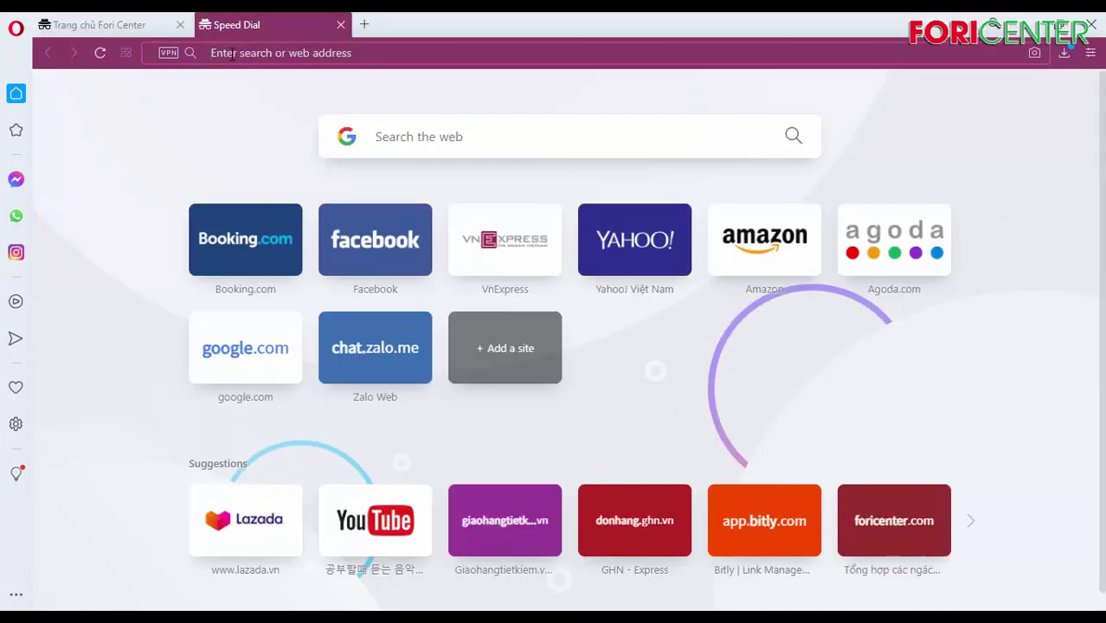
{"action": "right_click", "coordinate": [232, 53]}
{"action": "left_click", "coordinate": [295, 153]}
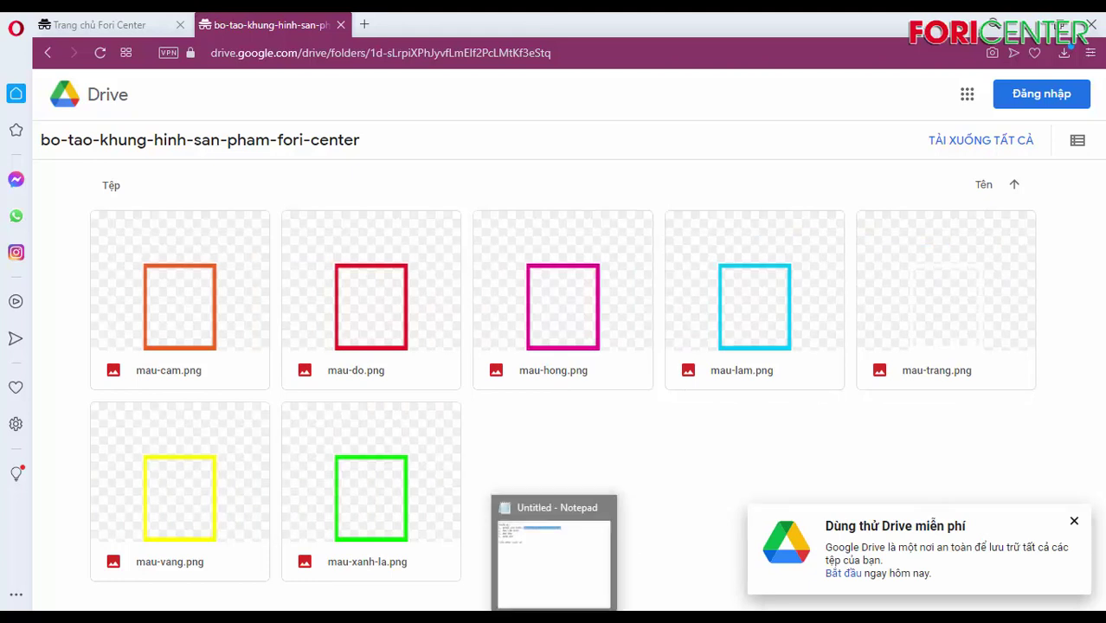
{"action": "left_click", "coordinate": [551, 606]}
{"action": "left_click", "coordinate": [355, 133]}
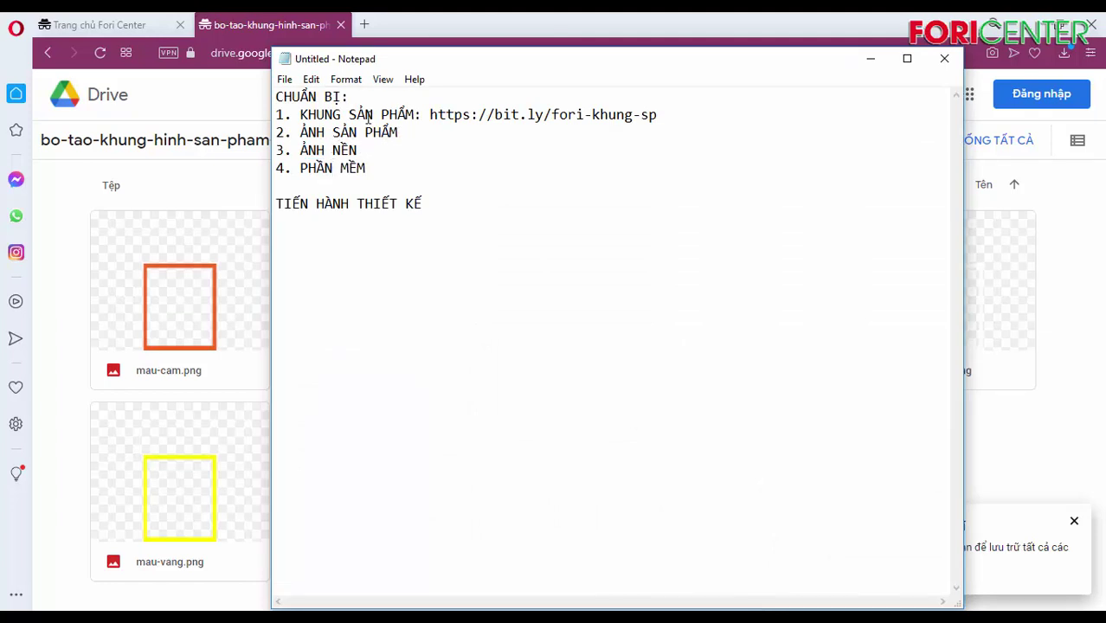
- Open Downloads > PQ72 NY Guici-20210222T035606Z-001 > PQ72 NY Guici, then minimize the window
{"action": "left_click", "coordinate": [177, 587]}
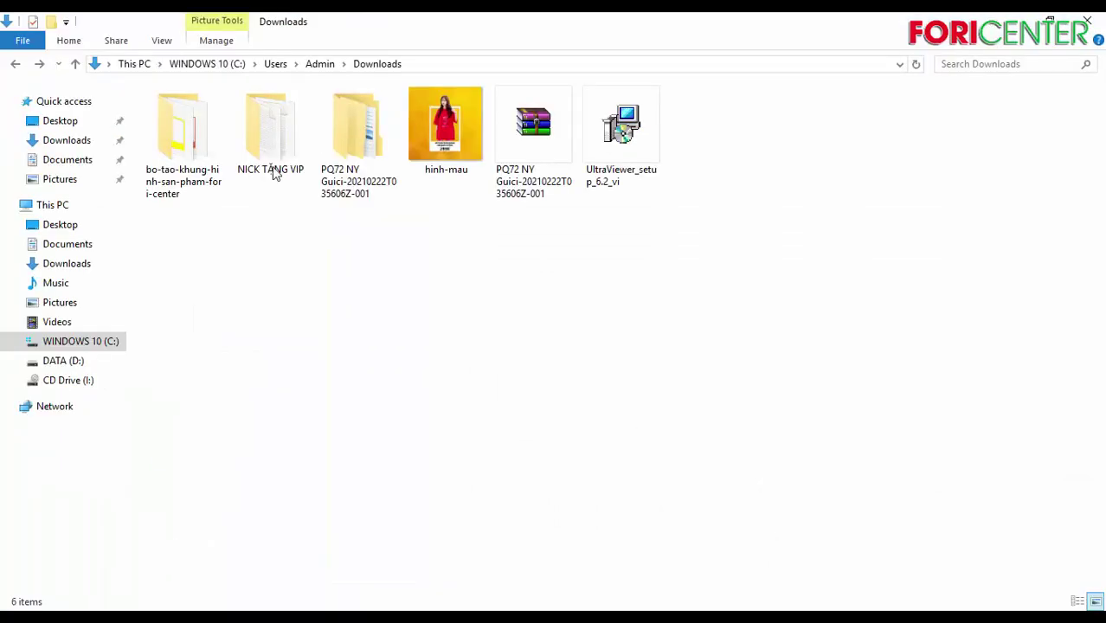
{"action": "double_click", "coordinate": [358, 129]}
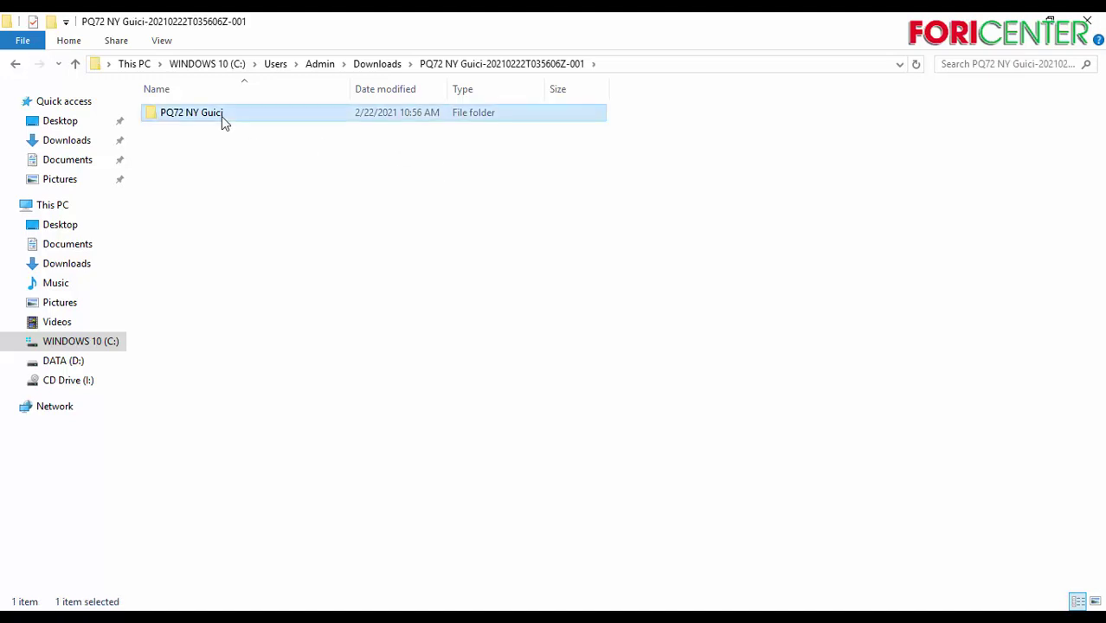
{"action": "double_click", "coordinate": [221, 116]}
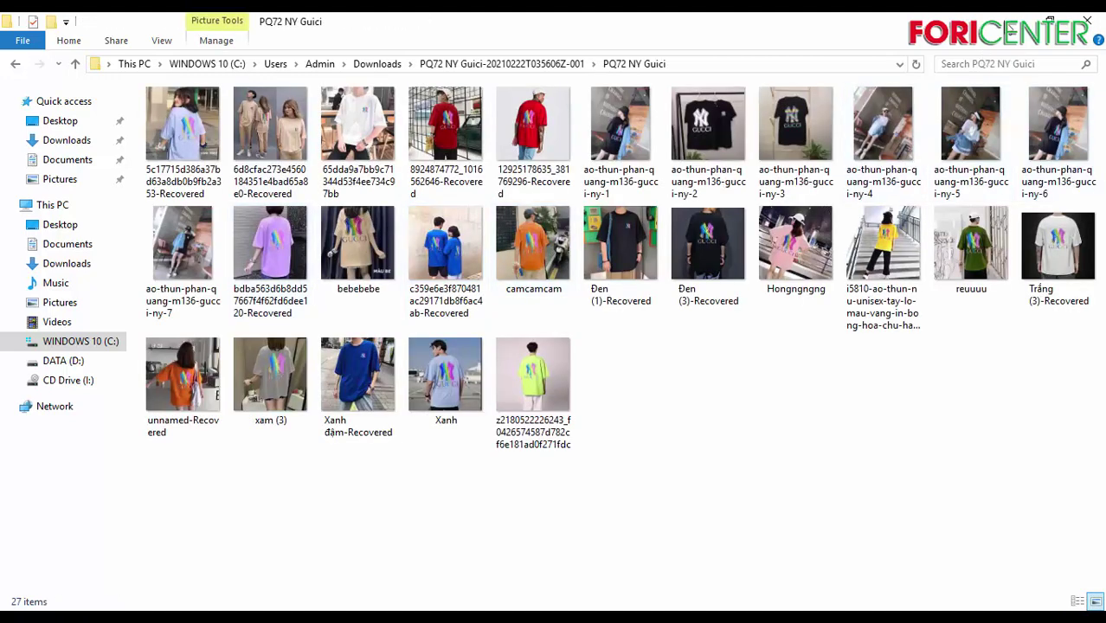
{"action": "left_click", "coordinate": [1010, 21]}
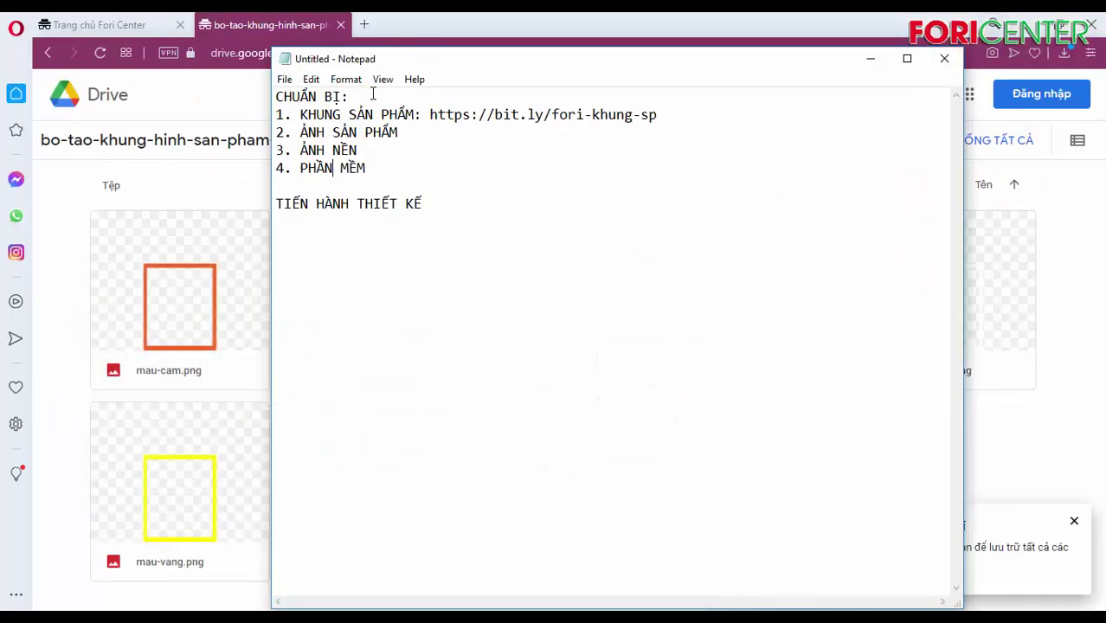
{"action": "left_click", "coordinate": [364, 24]}
- Search Google for 'ẢNH NỀN ĐẸP' and switch to image results
{"action": "left_click", "coordinate": [415, 136]}
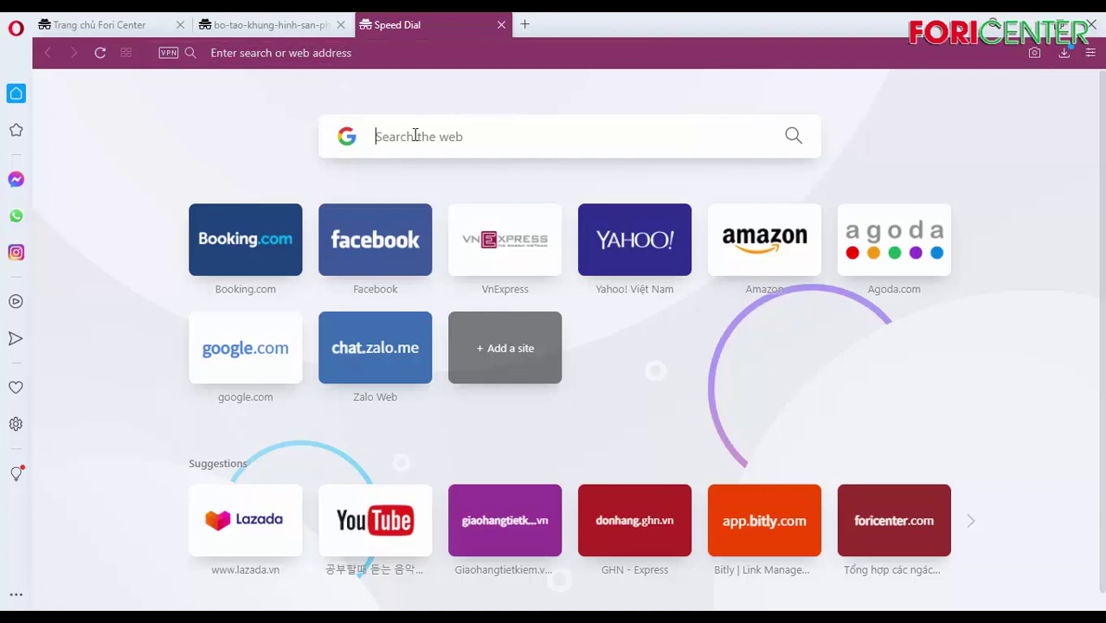
{"action": "type", "text": "ẢN"}
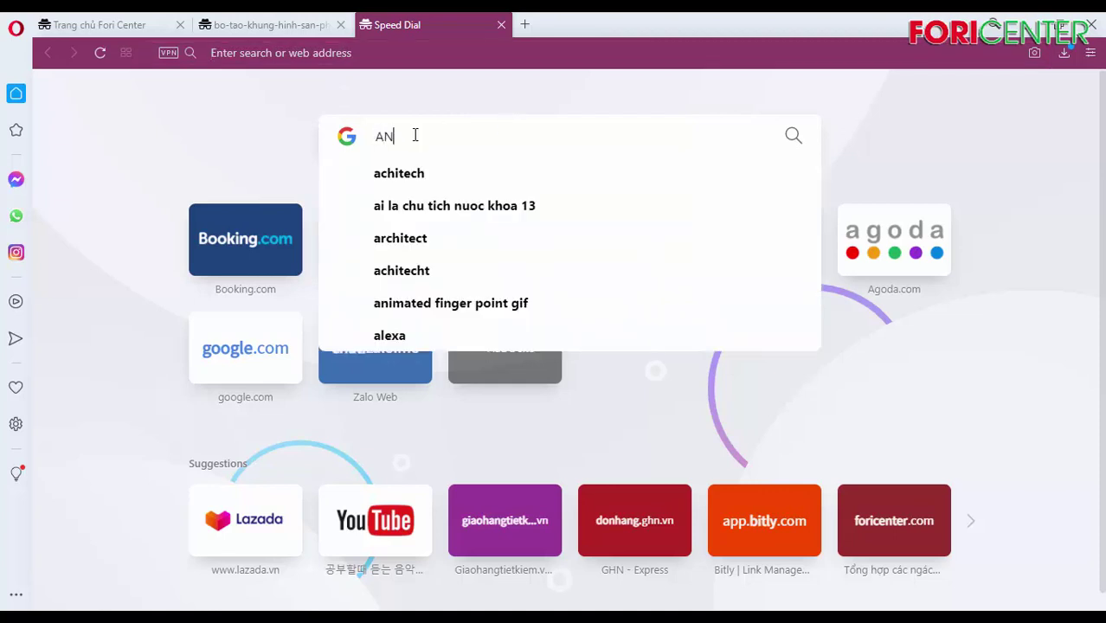
{"action": "type", "text": "H NỀN ĐẸP"}
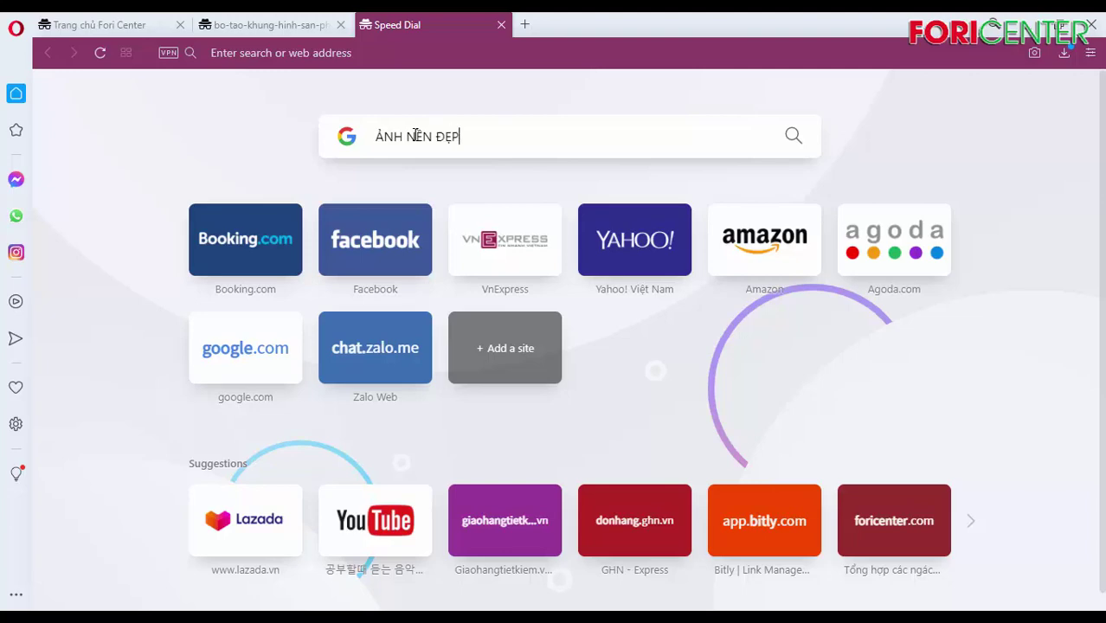
{"action": "key", "text": "Return"}
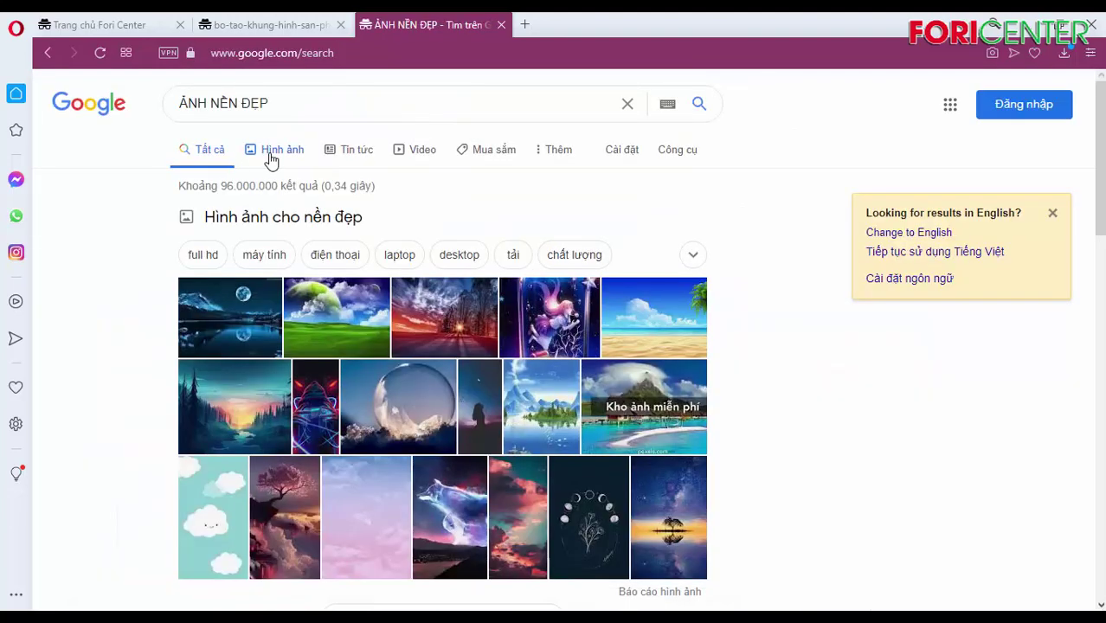
{"action": "left_click", "coordinate": [270, 160]}
- Preview the pink-sky background image and bring up the Tools filters
{"action": "scroll", "coordinate": [587, 356], "scroll_direction": "down", "scroll_amount": 2}
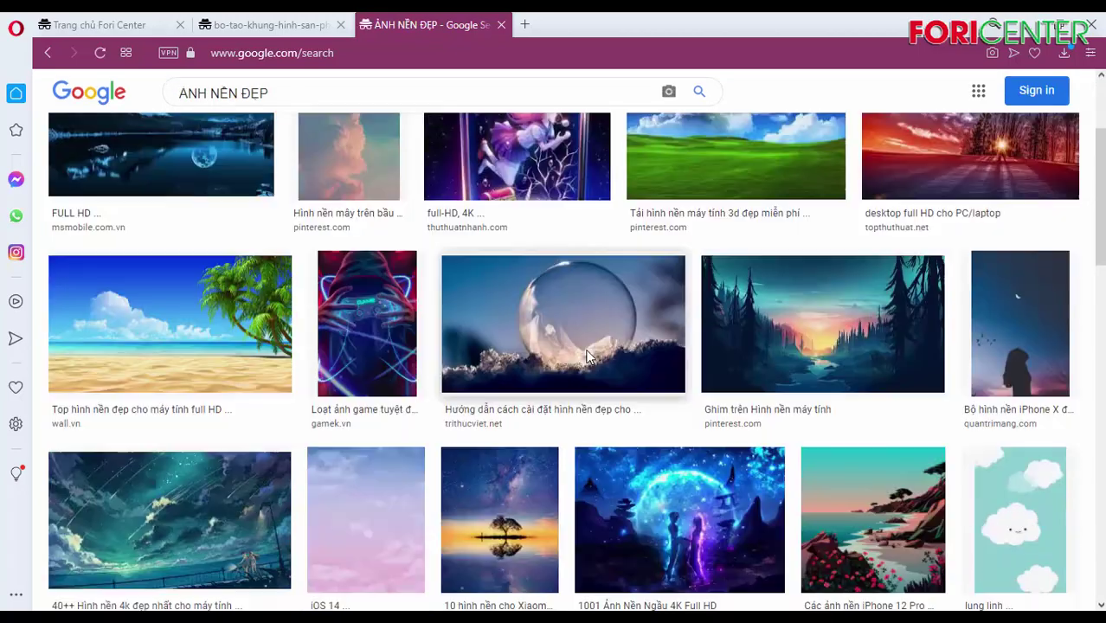
{"action": "scroll", "coordinate": [588, 363], "scroll_direction": "down", "scroll_amount": 4}
{"action": "scroll", "coordinate": [395, 324], "scroll_direction": "up", "scroll_amount": 2}
{"action": "left_click", "coordinate": [500, 317]}
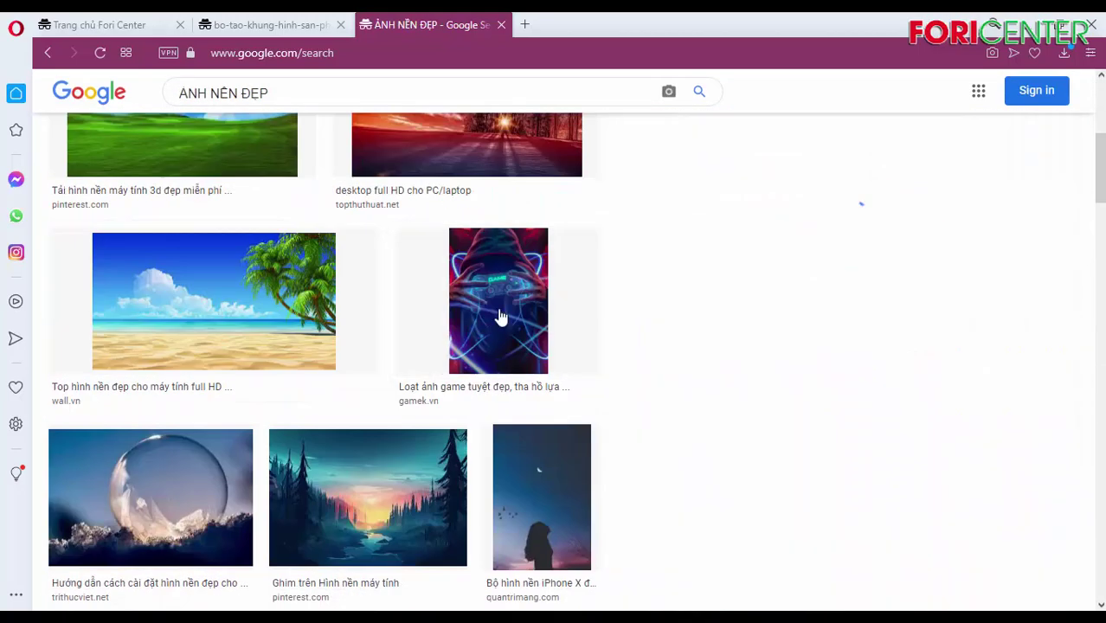
{"action": "scroll", "coordinate": [830, 334], "scroll_direction": "down", "scroll_amount": 5}
{"action": "scroll", "coordinate": [868, 341], "scroll_direction": "up", "scroll_amount": 5}
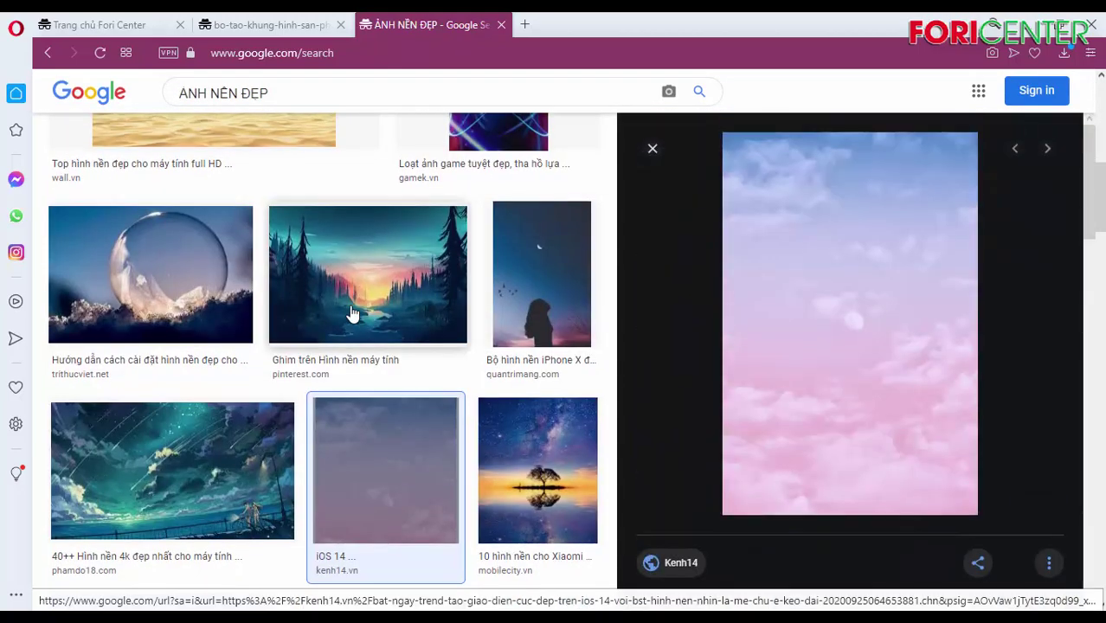
{"action": "scroll", "coordinate": [353, 314], "scroll_direction": "up", "scroll_amount": 5}
{"action": "left_click", "coordinate": [684, 151]}
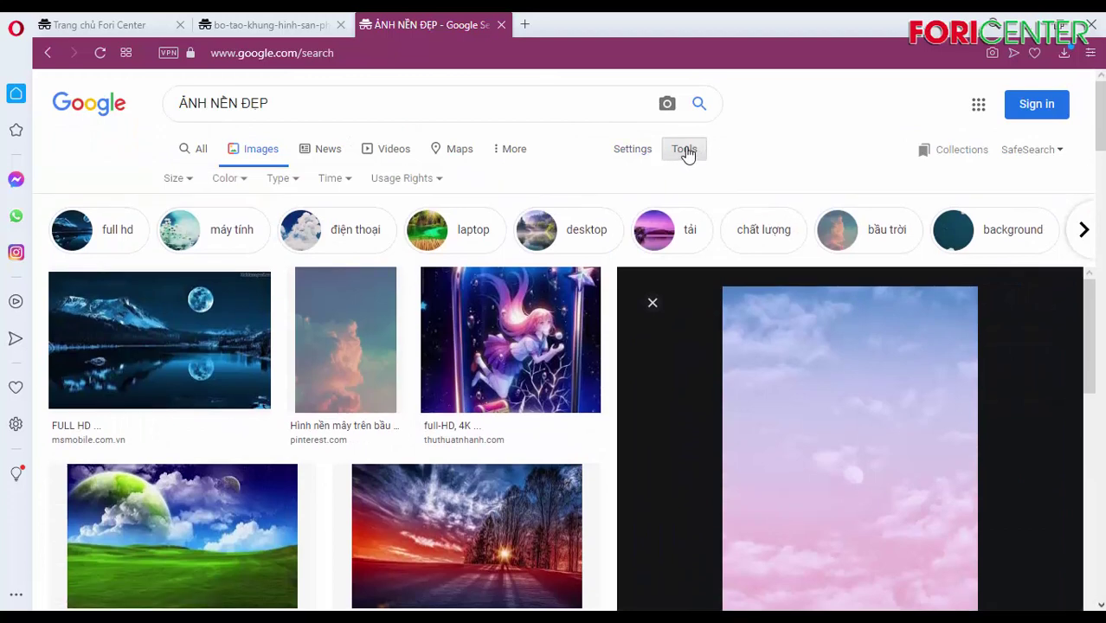
- Restrict the image results to Large size and scroll through them
{"action": "left_click", "coordinate": [183, 180]}
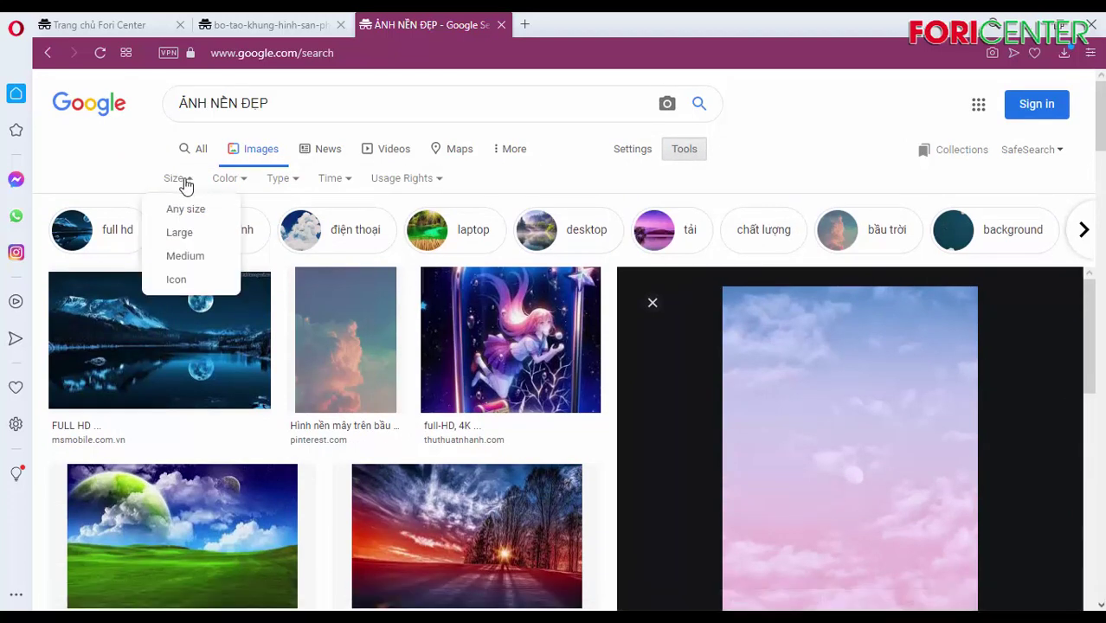
{"action": "left_click", "coordinate": [191, 236]}
{"action": "scroll", "coordinate": [450, 333], "scroll_direction": "down", "scroll_amount": 5}
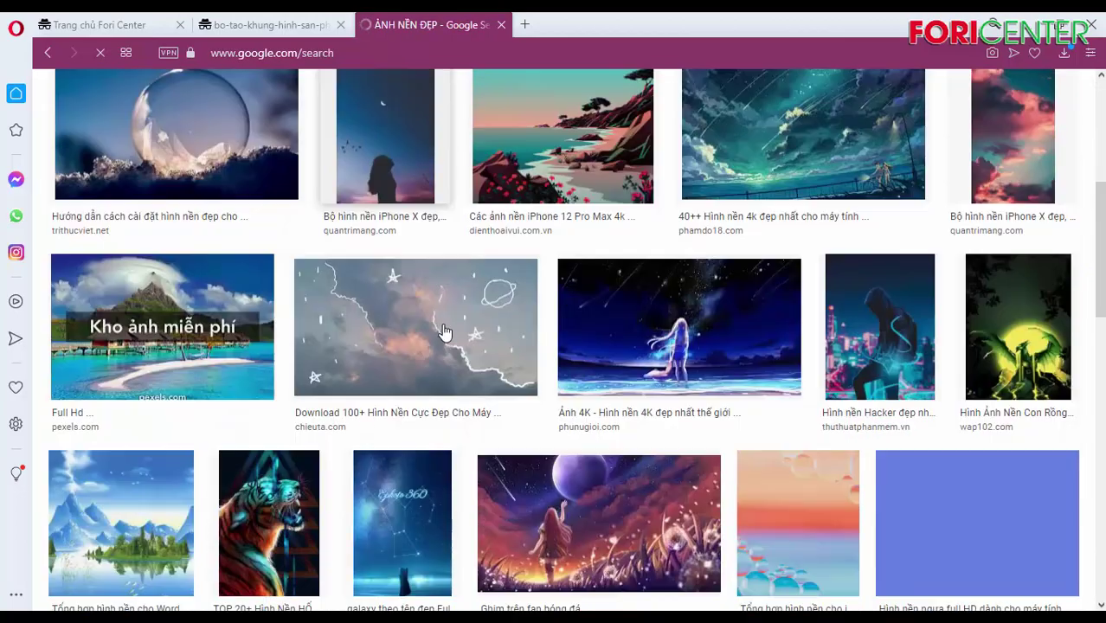
{"action": "scroll", "coordinate": [460, 339], "scroll_direction": "down", "scroll_amount": 5}
{"action": "scroll", "coordinate": [461, 339], "scroll_direction": "up", "scroll_amount": 3}
{"action": "scroll", "coordinate": [475, 335], "scroll_direction": "down", "scroll_amount": 6}
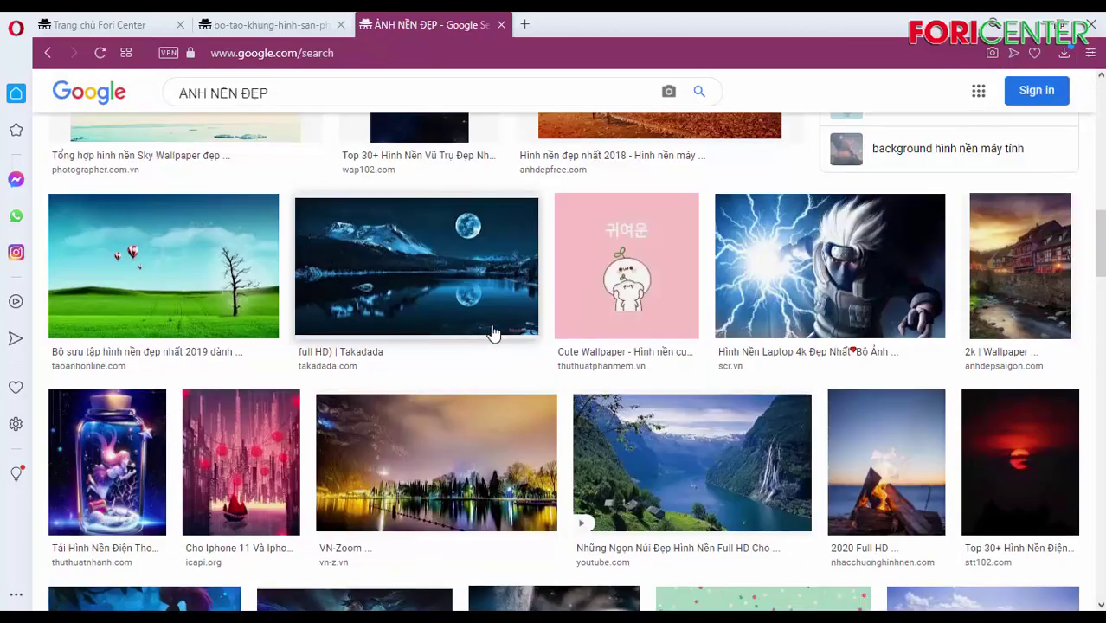
{"action": "scroll", "coordinate": [493, 329], "scroll_direction": "down", "scroll_amount": 5}
{"action": "scroll", "coordinate": [499, 322], "scroll_direction": "down", "scroll_amount": 3}
{"action": "scroll", "coordinate": [505, 321], "scroll_direction": "down", "scroll_amount": 5}
{"action": "scroll", "coordinate": [541, 330], "scroll_direction": "down", "scroll_amount": 4}
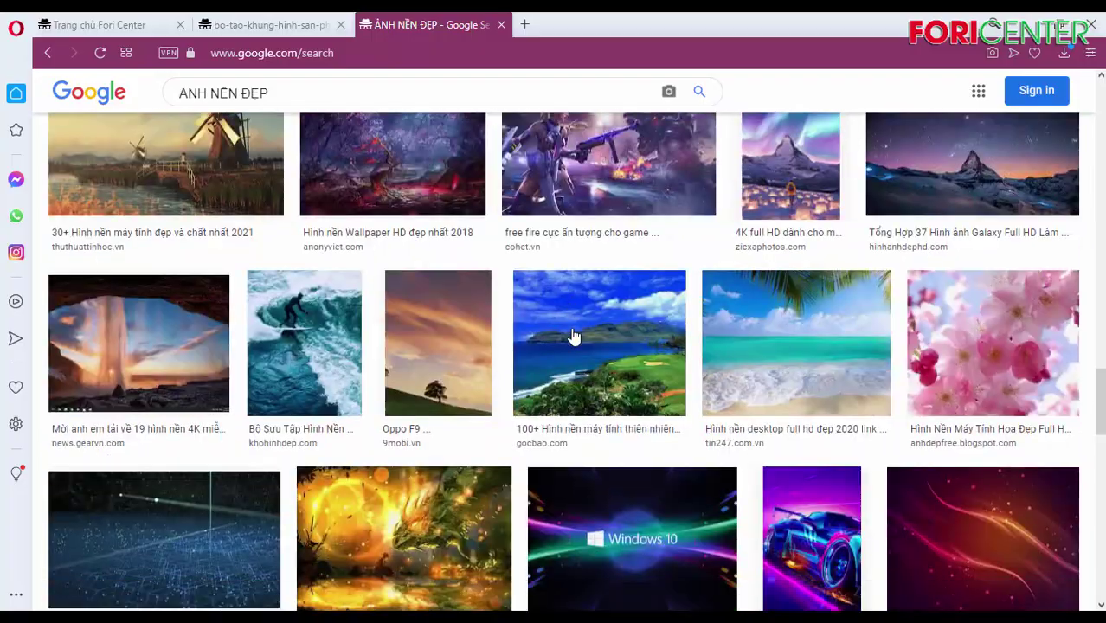
{"action": "scroll", "coordinate": [574, 337], "scroll_direction": "down", "scroll_amount": 5}
{"action": "scroll", "coordinate": [574, 337], "scroll_direction": "down", "scroll_amount": 3}
{"action": "scroll", "coordinate": [573, 334], "scroll_direction": "down", "scroll_amount": 5}
{"action": "scroll", "coordinate": [573, 334], "scroll_direction": "down", "scroll_amount": 3}
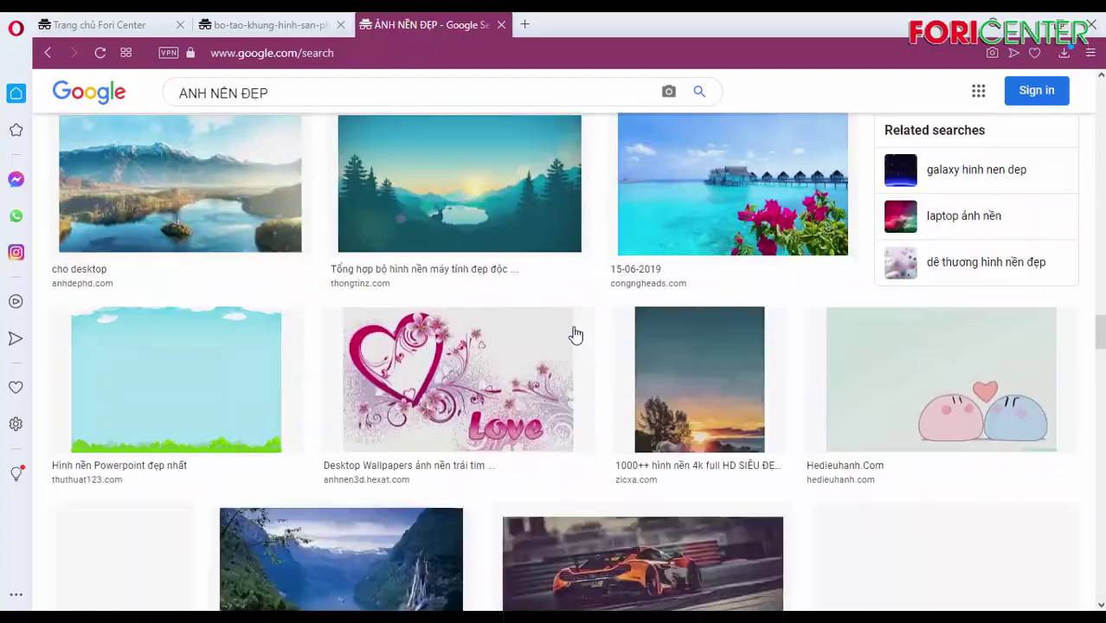
{"action": "scroll", "coordinate": [575, 334], "scroll_direction": "down", "scroll_amount": 4}
{"action": "scroll", "coordinate": [575, 334], "scroll_direction": "down", "scroll_amount": 5}
{"action": "scroll", "coordinate": [575, 334], "scroll_direction": "down", "scroll_amount": 3}
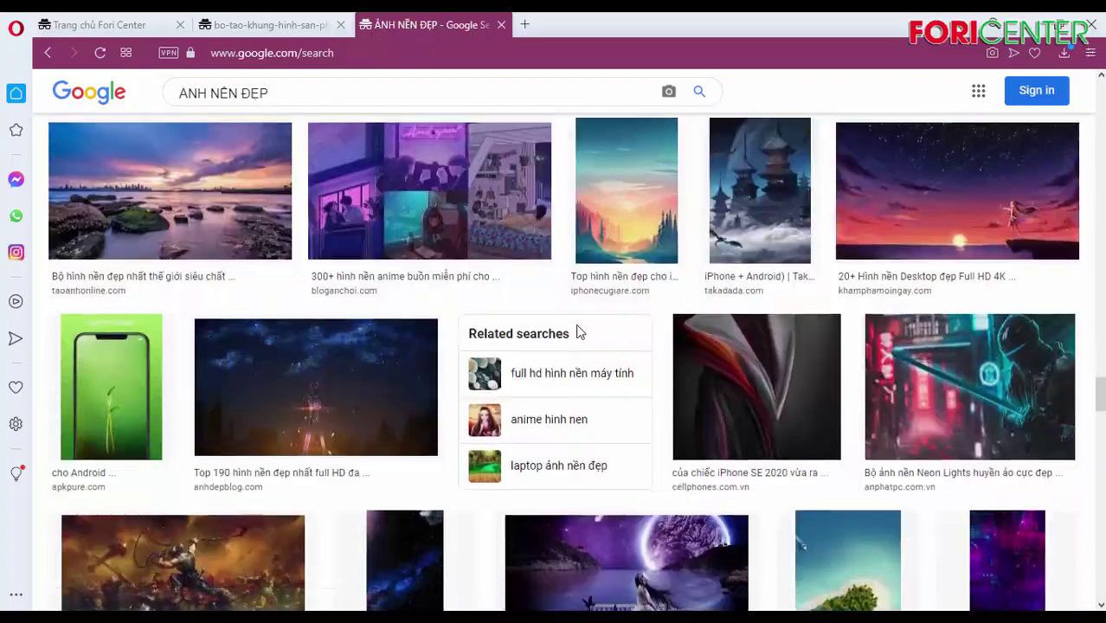
{"action": "scroll", "coordinate": [578, 333], "scroll_direction": "down", "scroll_amount": 4}
{"action": "scroll", "coordinate": [578, 333], "scroll_direction": "down", "scroll_amount": 4}
{"action": "scroll", "coordinate": [679, 322], "scroll_direction": "down", "scroll_amount": 3}
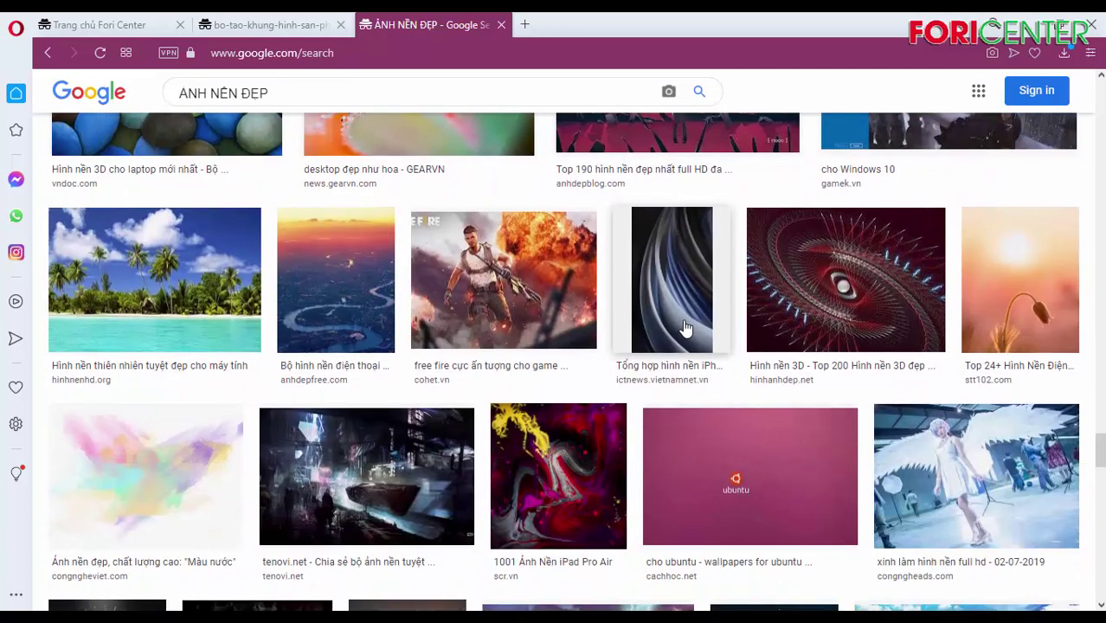
{"action": "scroll", "coordinate": [684, 333], "scroll_direction": "down", "scroll_amount": 3}
- Preview the Màu nước watercolour background and a related multicolour watercolour image
{"action": "left_click", "coordinate": [125, 217]}
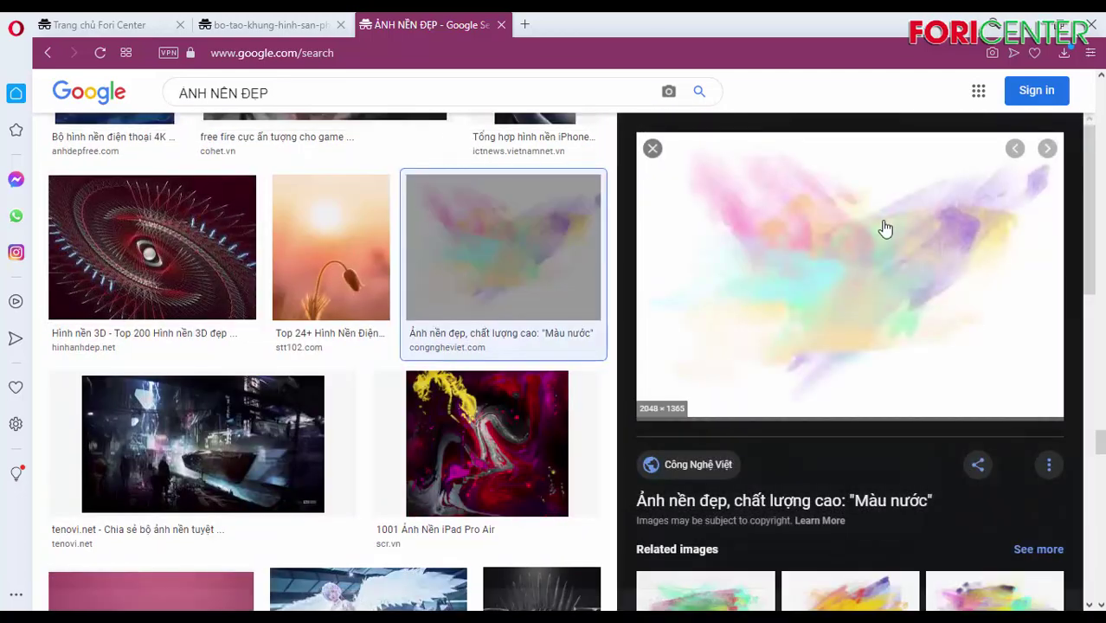
{"action": "scroll", "coordinate": [917, 263], "scroll_direction": "down", "scroll_amount": 2}
{"action": "scroll", "coordinate": [920, 269], "scroll_direction": "down", "scroll_amount": 2}
{"action": "scroll", "coordinate": [932, 277], "scroll_direction": "down", "scroll_amount": 2}
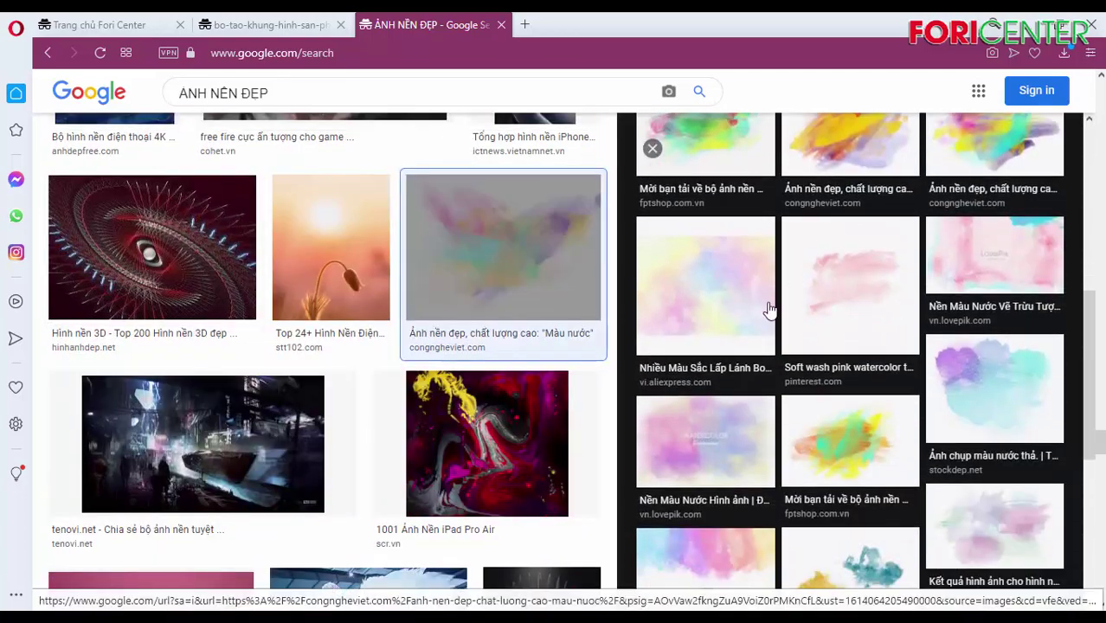
{"action": "left_click", "coordinate": [699, 321]}
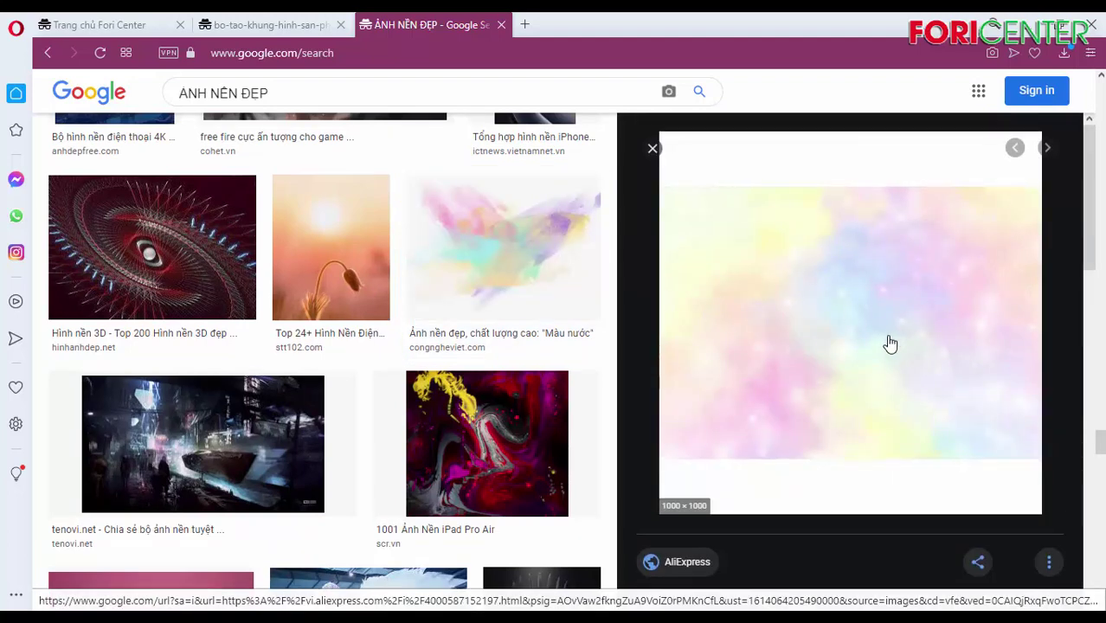
{"action": "scroll", "coordinate": [889, 343], "scroll_direction": "down", "scroll_amount": 3}
{"action": "scroll", "coordinate": [883, 341], "scroll_direction": "down", "scroll_amount": 4}
{"action": "scroll", "coordinate": [840, 324], "scroll_direction": "up", "scroll_amount": 2}
- Browse related low-poly backgrounds until the light pastel low-poly crystal background is shown
{"action": "left_click", "coordinate": [839, 324]}
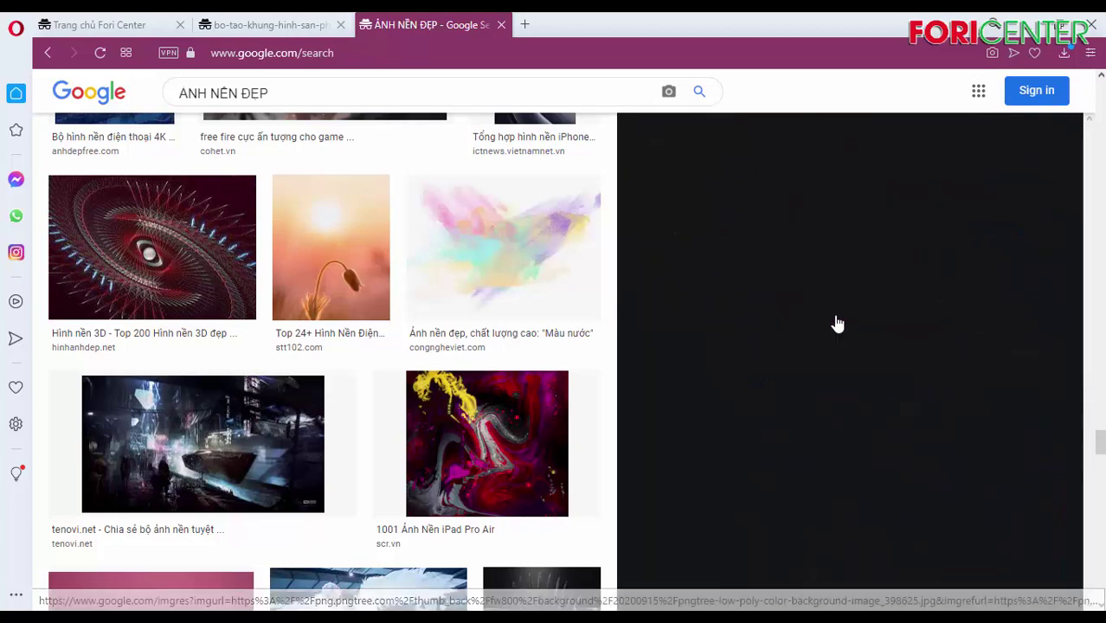
{"action": "right_click", "coordinate": [869, 312]}
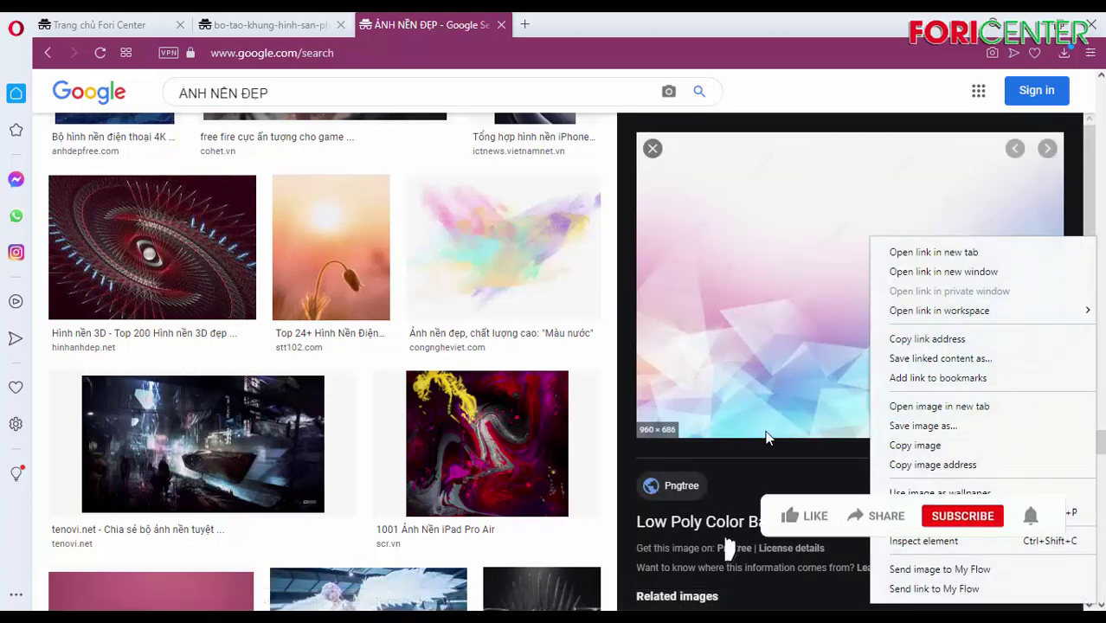
{"action": "scroll", "coordinate": [779, 432], "scroll_direction": "down", "scroll_amount": 5}
{"action": "scroll", "coordinate": [718, 388], "scroll_direction": "down", "scroll_amount": 2}
{"action": "left_click", "coordinate": [717, 387]}
{"action": "scroll", "coordinate": [883, 370], "scroll_direction": "down", "scroll_amount": 4}
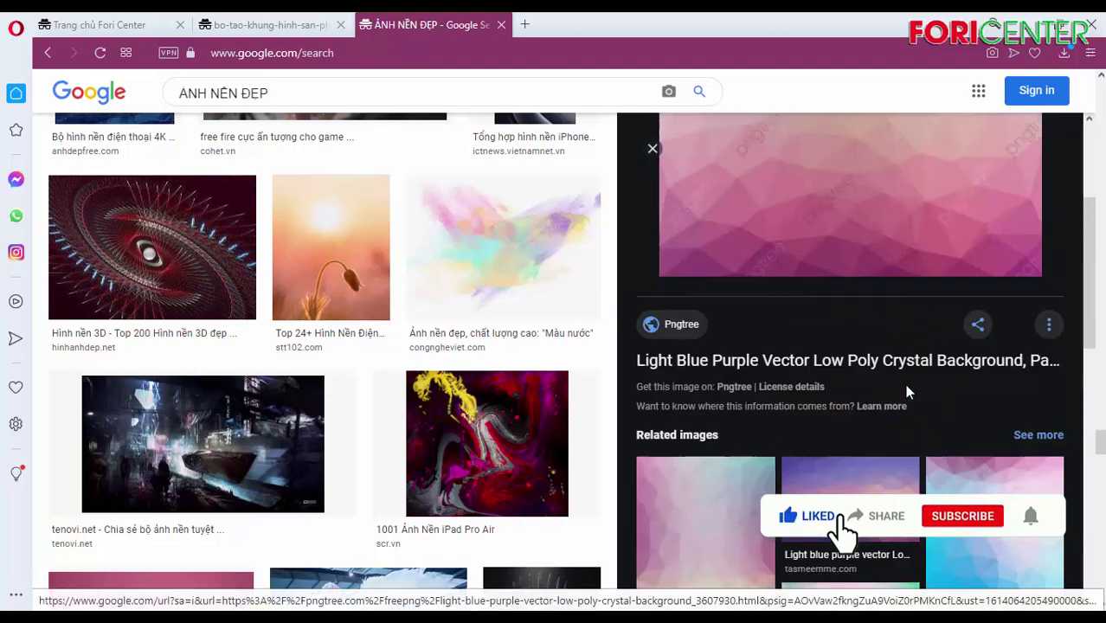
{"action": "scroll", "coordinate": [905, 384], "scroll_direction": "down", "scroll_amount": 5}
{"action": "left_click", "coordinate": [870, 394]}
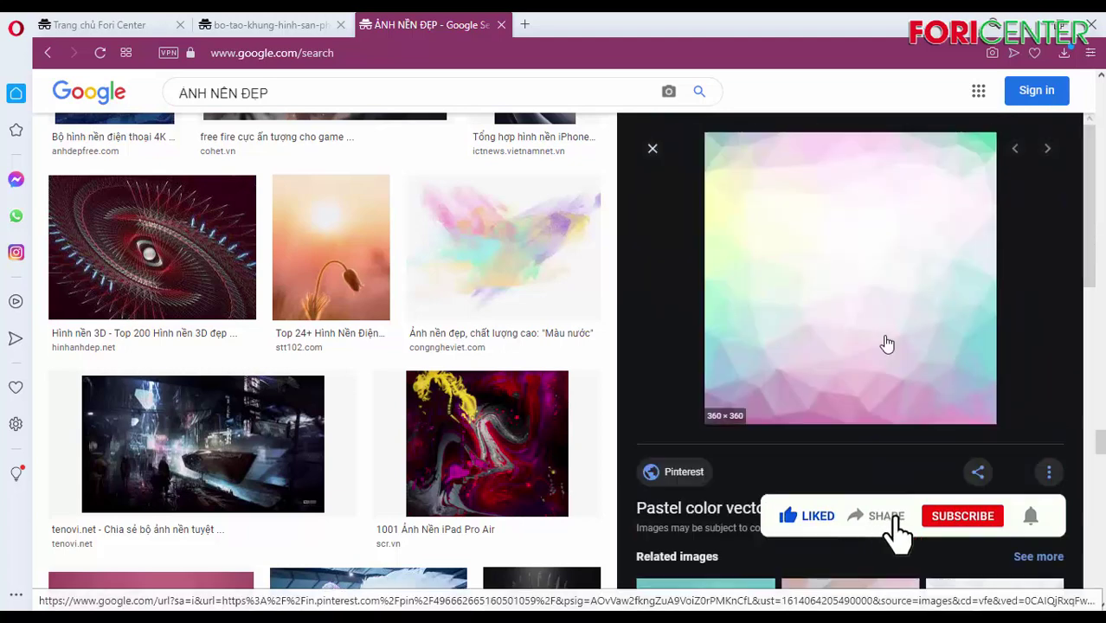
{"action": "scroll", "coordinate": [848, 462], "scroll_direction": "down", "scroll_amount": 5}
{"action": "scroll", "coordinate": [845, 338], "scroll_direction": "down", "scroll_amount": 3}
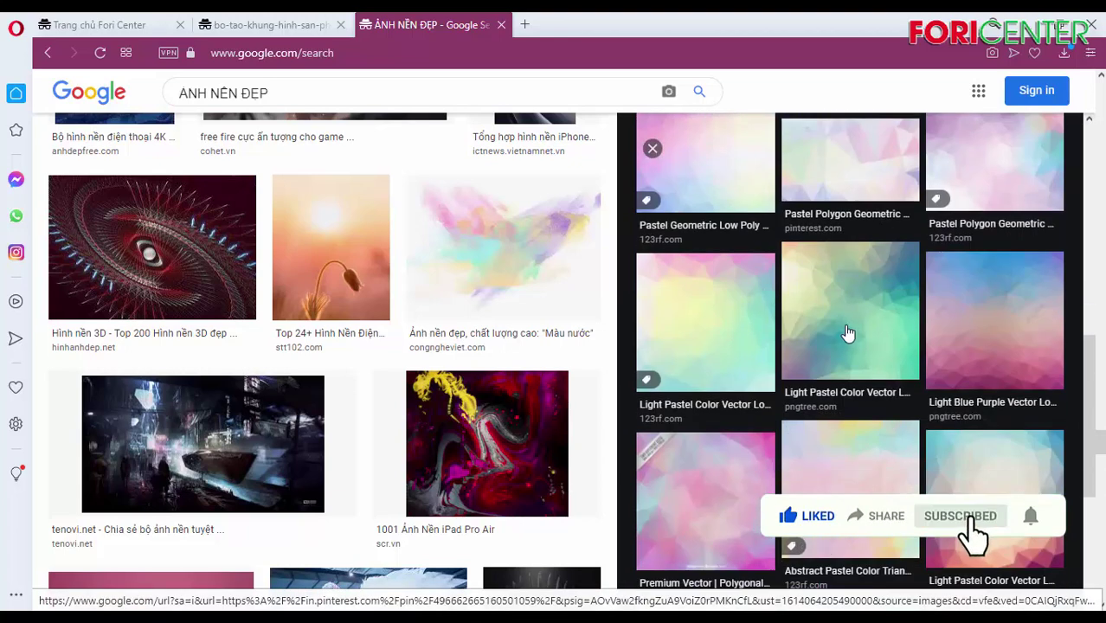
{"action": "left_click", "coordinate": [844, 337]}
{"action": "scroll", "coordinate": [834, 365], "scroll_direction": "down", "scroll_amount": 3}
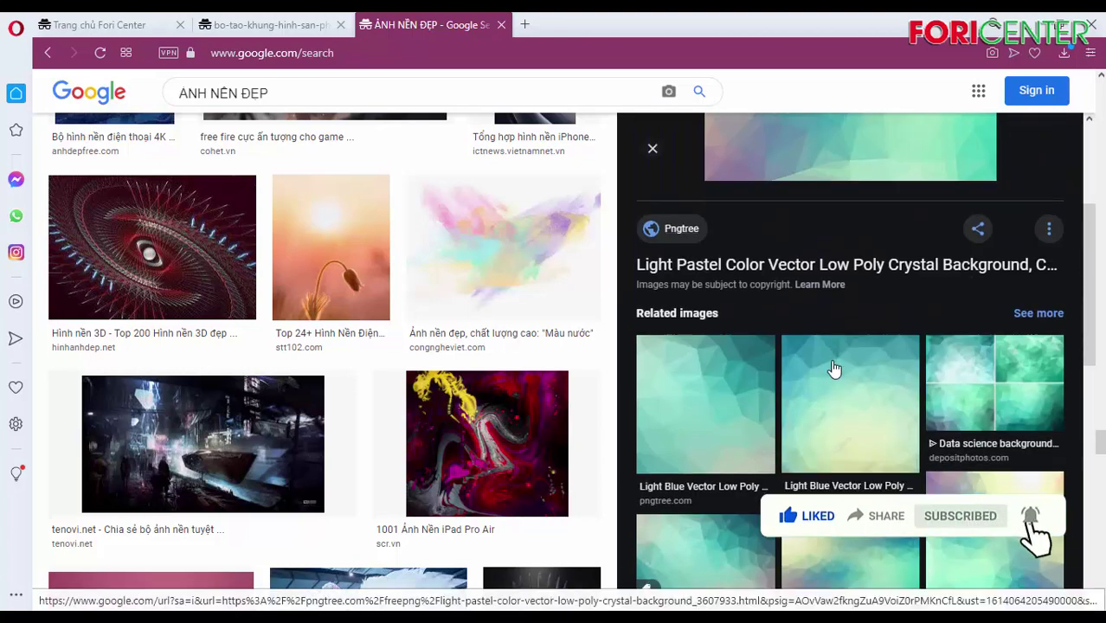
{"action": "scroll", "coordinate": [834, 365], "scroll_direction": "up", "scroll_amount": 2}
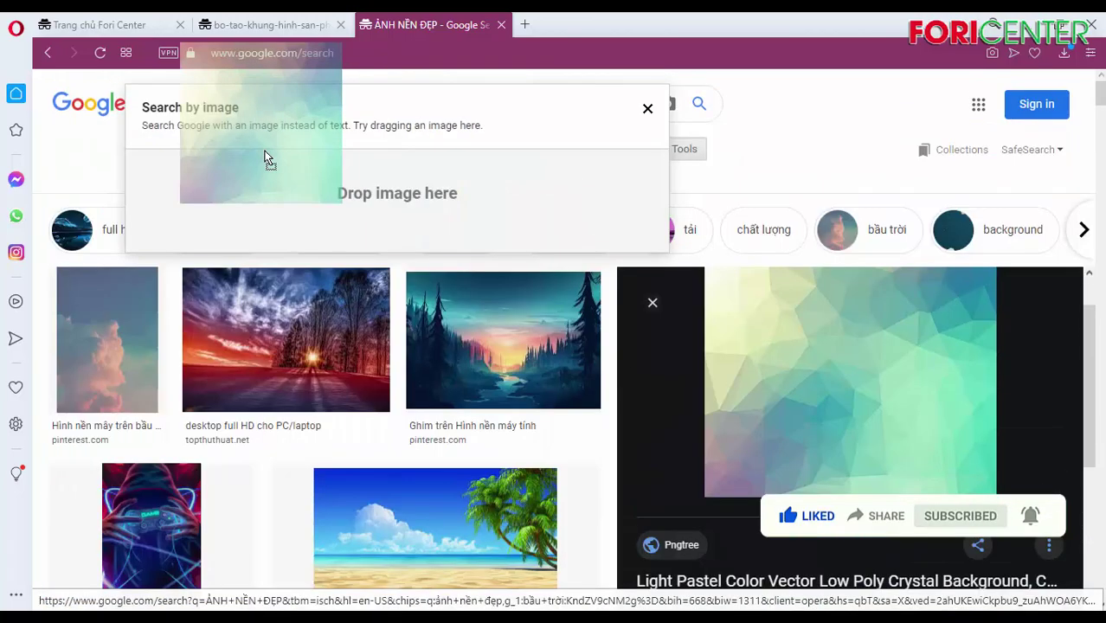
- Search by the pastel background image, filter to Large sizes, and preview the first two results
{"action": "left_click_drag", "start_coordinate": [823, 248], "coordinate": [266, 164]}
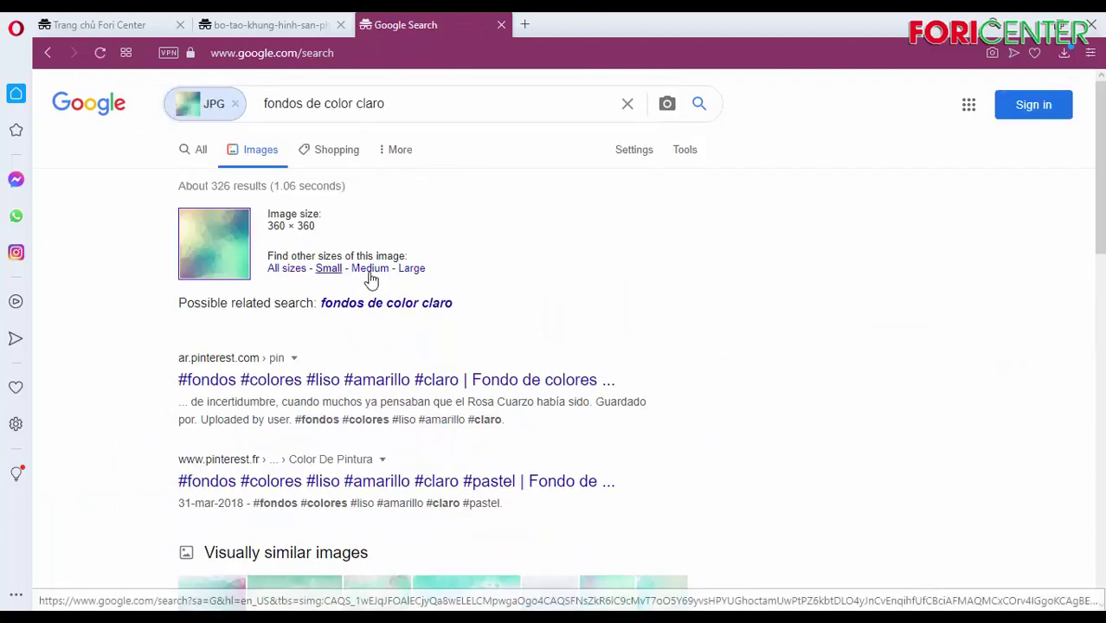
{"action": "left_click", "coordinate": [404, 270]}
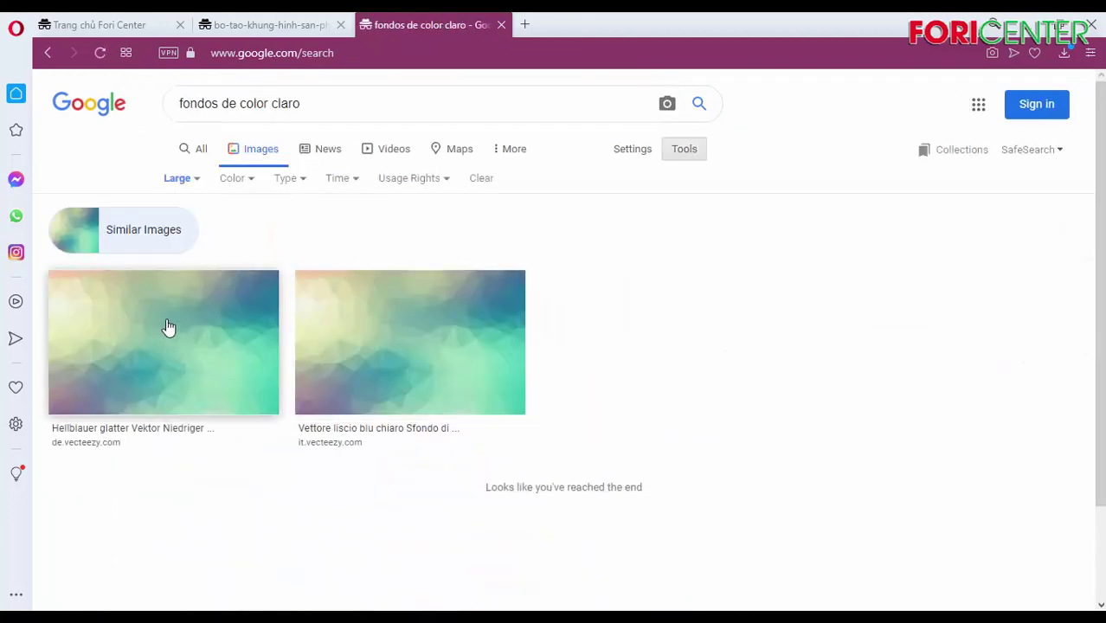
{"action": "left_click", "coordinate": [168, 326]}
{"action": "left_click", "coordinate": [439, 240]}
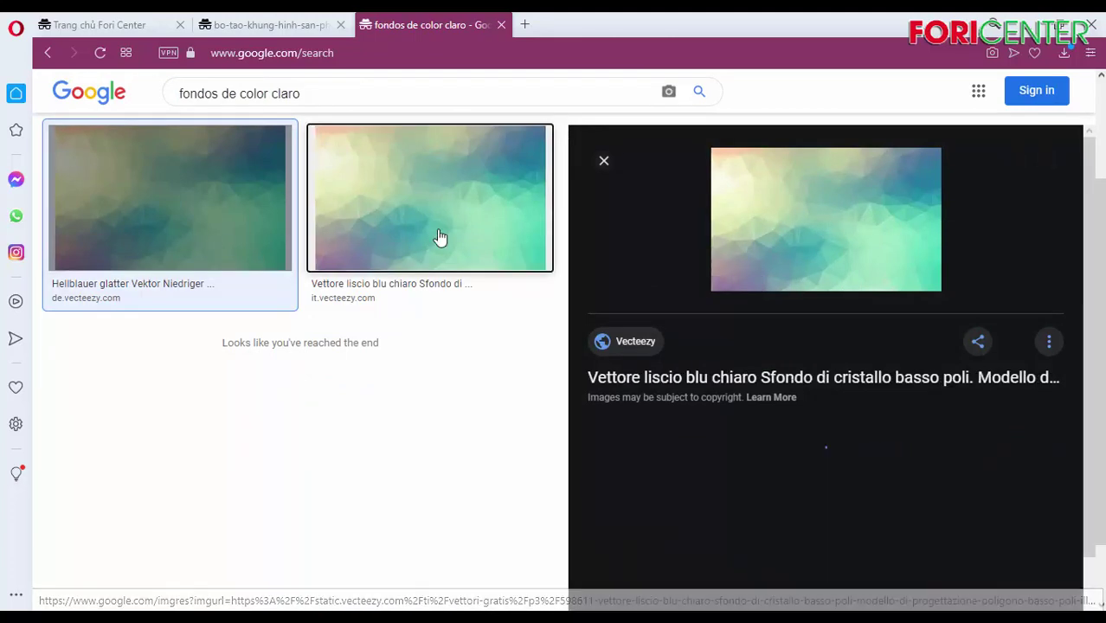
{"action": "scroll", "coordinate": [497, 394], "scroll_direction": "down", "scroll_amount": 1}
{"action": "scroll", "coordinate": [496, 385], "scroll_direction": "up", "scroll_amount": 3}
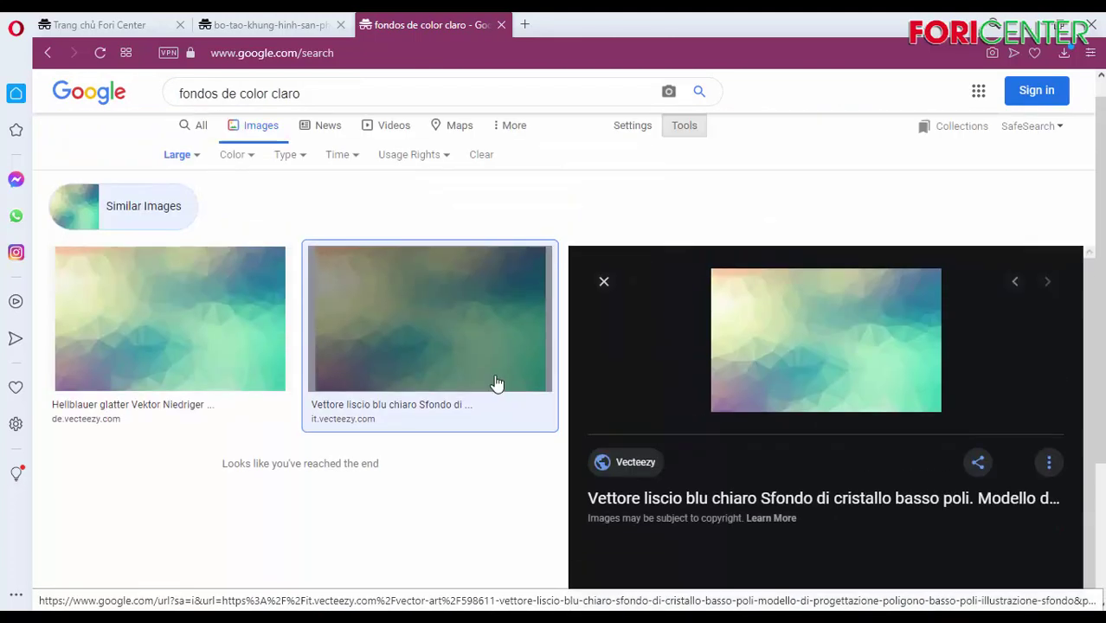
{"action": "left_click", "coordinate": [49, 53]}
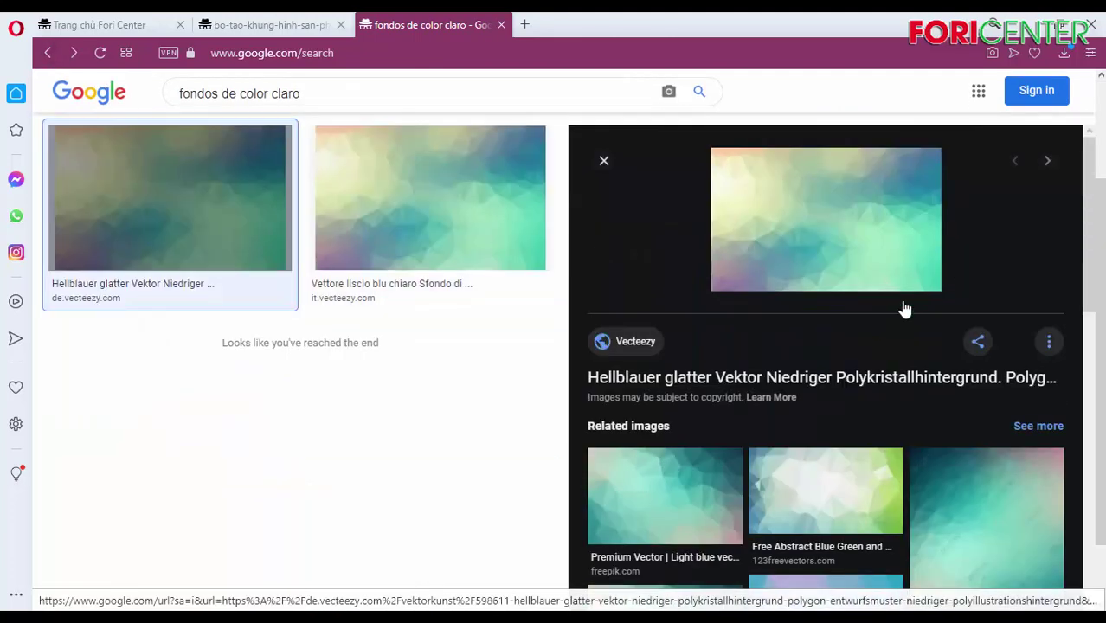
{"action": "scroll", "coordinate": [865, 381], "scroll_direction": "down", "scroll_amount": 4}
{"action": "scroll", "coordinate": [901, 441], "scroll_direction": "up", "scroll_amount": 5}
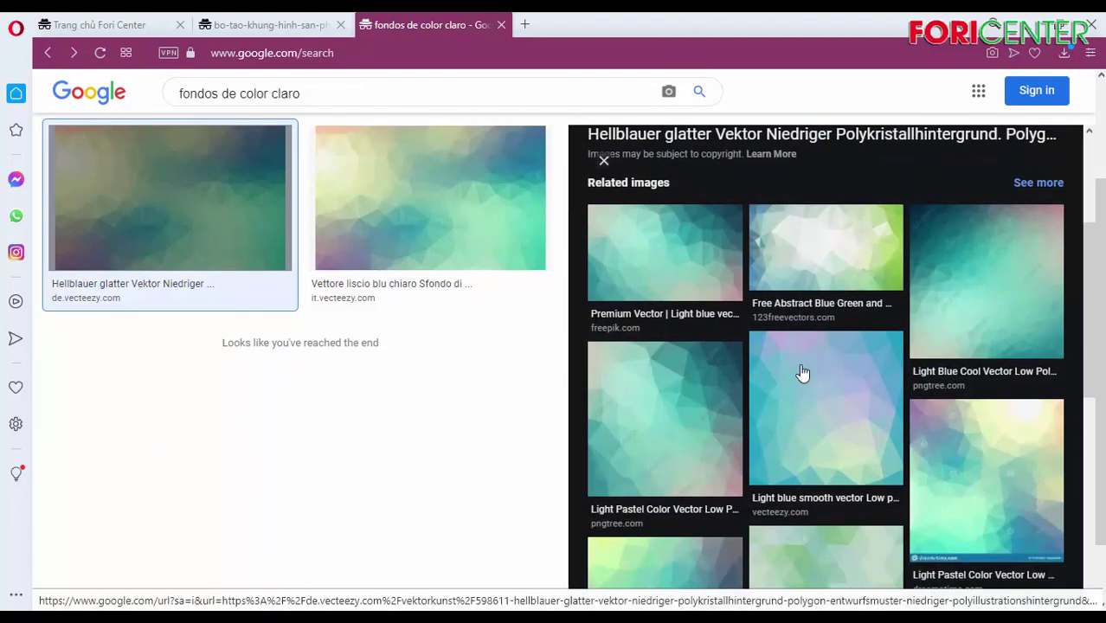
- Preview related light blue, smooth pastel, and pastel crystal low-poly backgrounds
{"action": "left_click", "coordinate": [803, 373]}
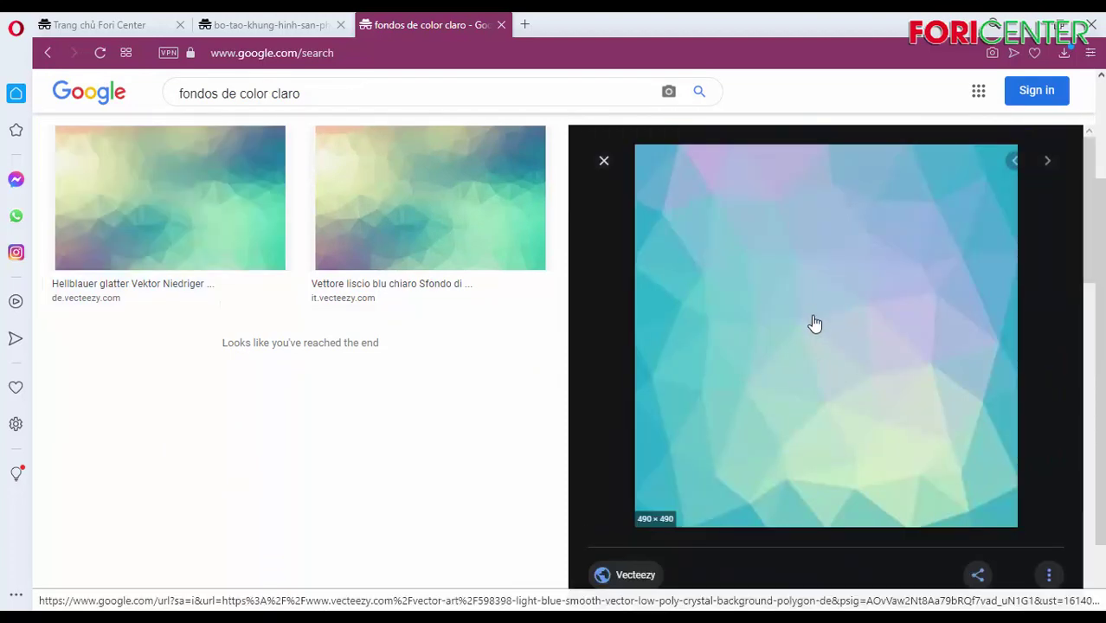
{"action": "scroll", "coordinate": [809, 381], "scroll_direction": "down", "scroll_amount": 4}
{"action": "scroll", "coordinate": [805, 390], "scroll_direction": "down", "scroll_amount": 3}
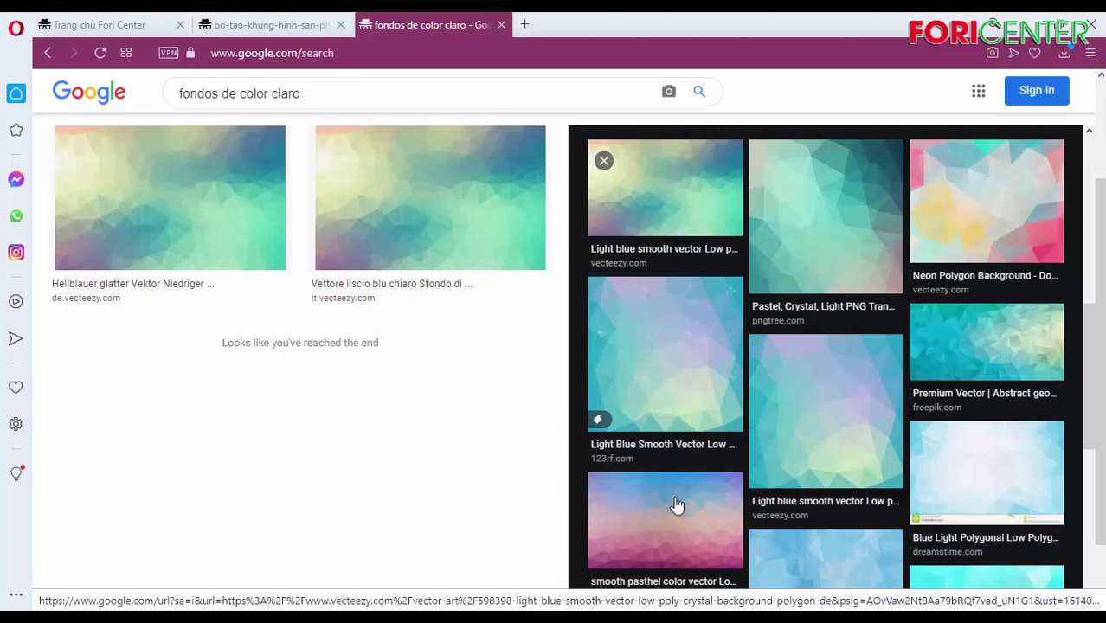
{"action": "left_click", "coordinate": [677, 506]}
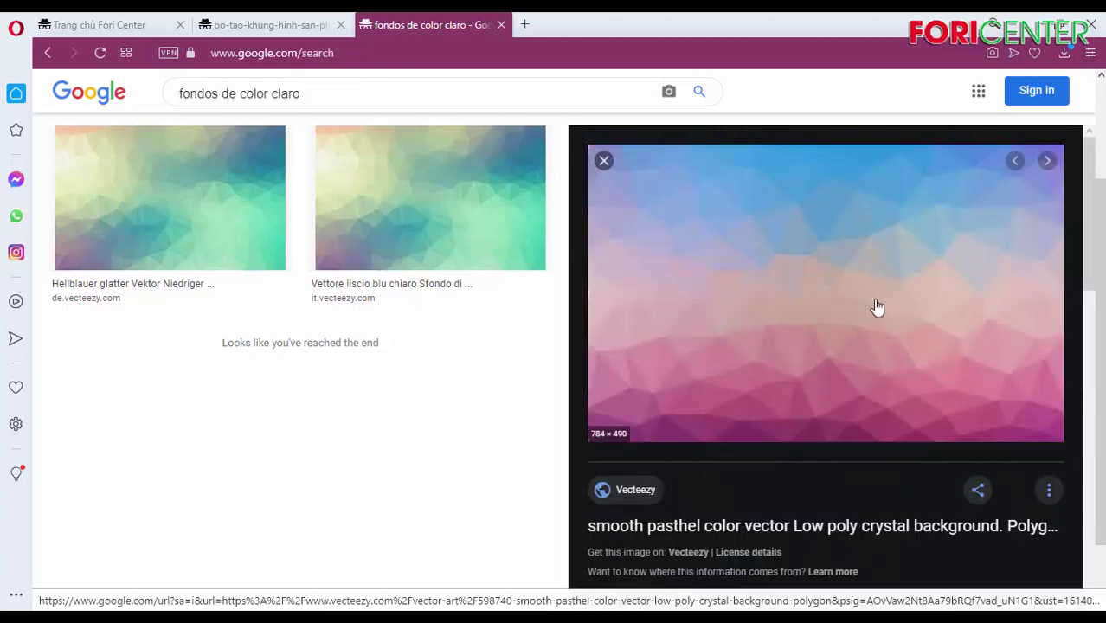
{"action": "scroll", "coordinate": [878, 311], "scroll_direction": "down", "scroll_amount": 5}
{"action": "scroll", "coordinate": [834, 406], "scroll_direction": "down", "scroll_amount": 3}
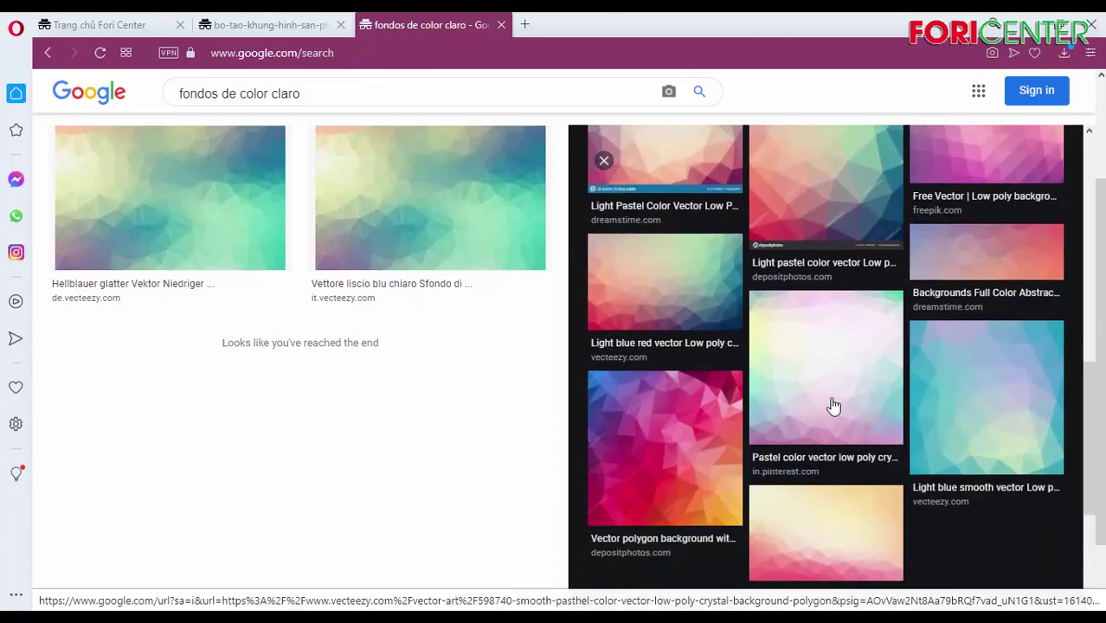
{"action": "left_click", "coordinate": [810, 394]}
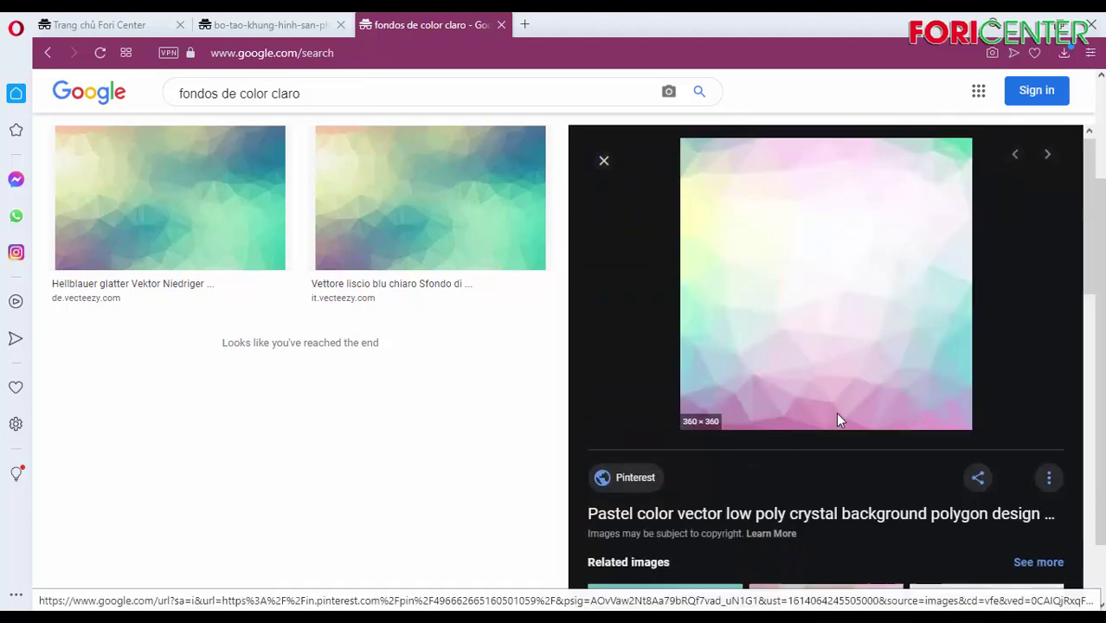
{"action": "scroll", "coordinate": [839, 420], "scroll_direction": "down", "scroll_amount": 5}
{"action": "scroll", "coordinate": [835, 424], "scroll_direction": "down", "scroll_amount": 3}
{"action": "scroll", "coordinate": [531, 359], "scroll_direction": "up", "scroll_amount": 1}
{"action": "scroll", "coordinate": [377, 306], "scroll_direction": "up", "scroll_amount": 3}
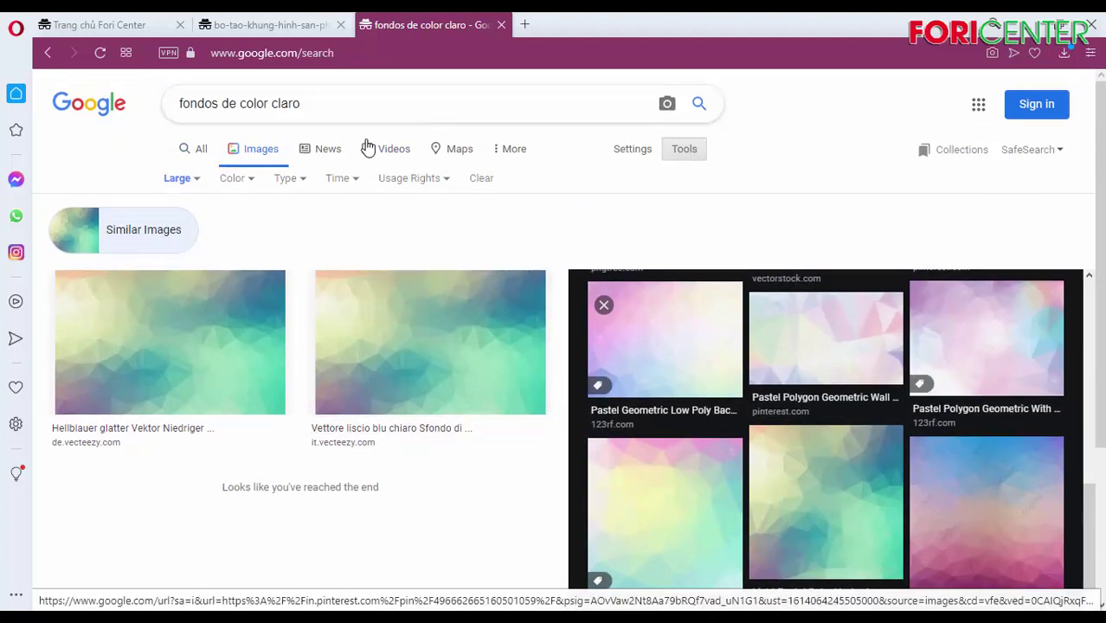
- Replace the query with 'background design' and preview the autumn leaves frame background
{"action": "triple_click", "coordinate": [328, 101]}
{"action": "type", "text": "BA"}
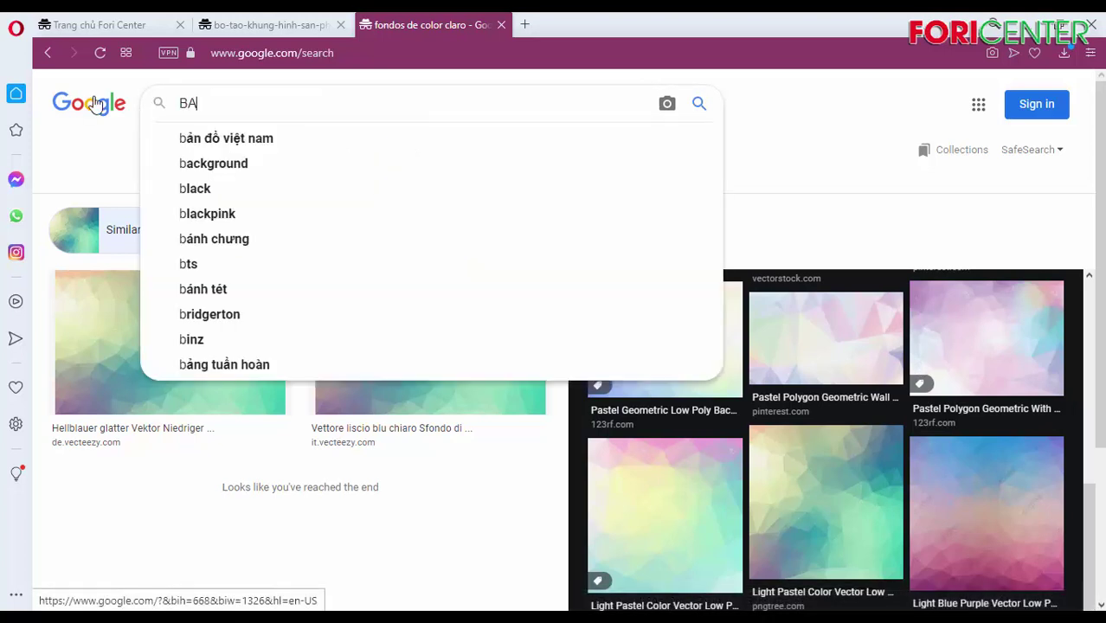
{"action": "type", "text": "CK"}
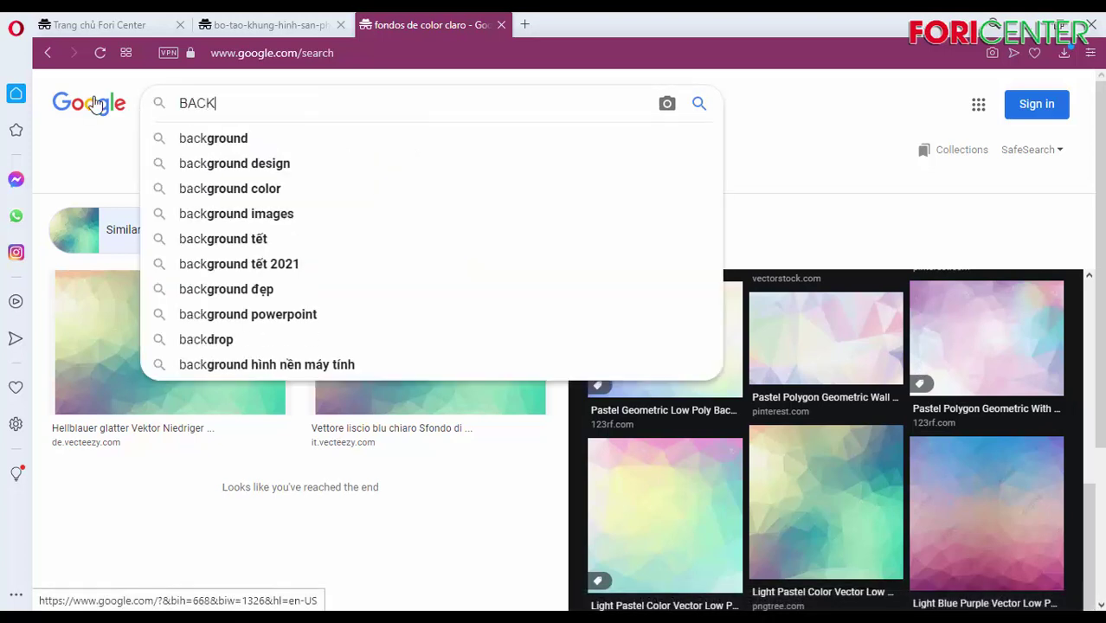
{"action": "left_click", "coordinate": [275, 163]}
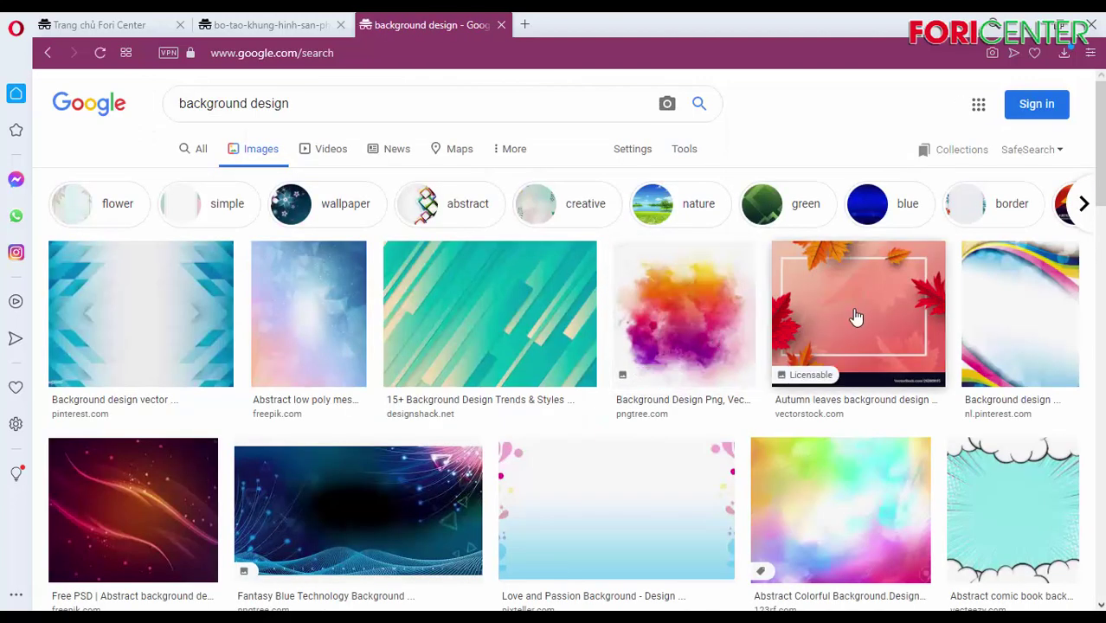
{"action": "left_click", "coordinate": [854, 317]}
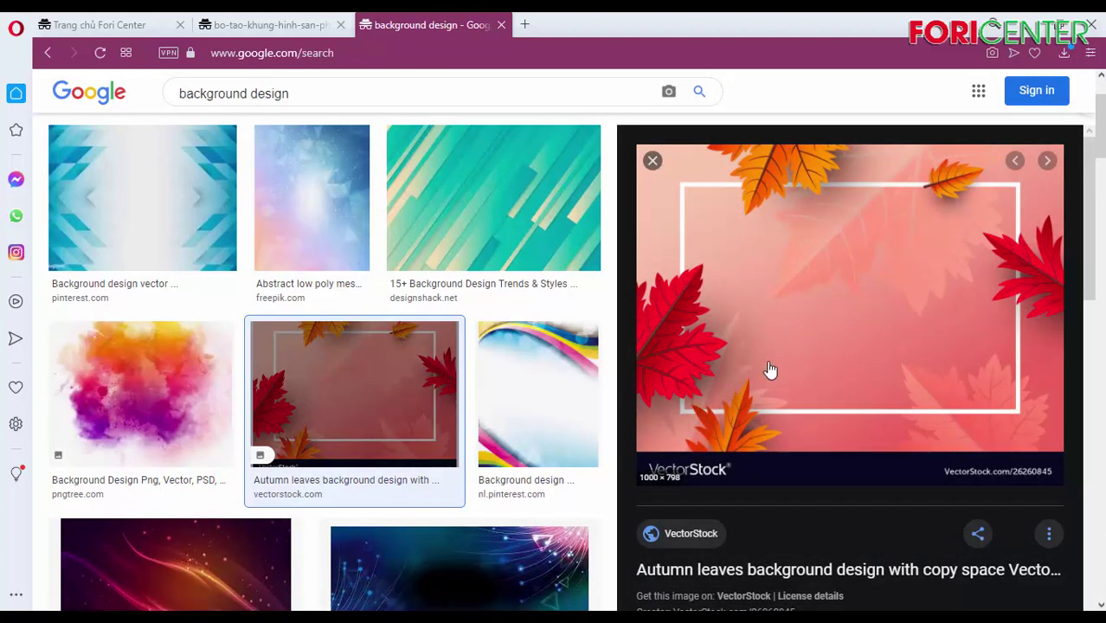
- Save the autumn leaves background image to the computer
{"action": "right_click", "coordinate": [919, 300]}
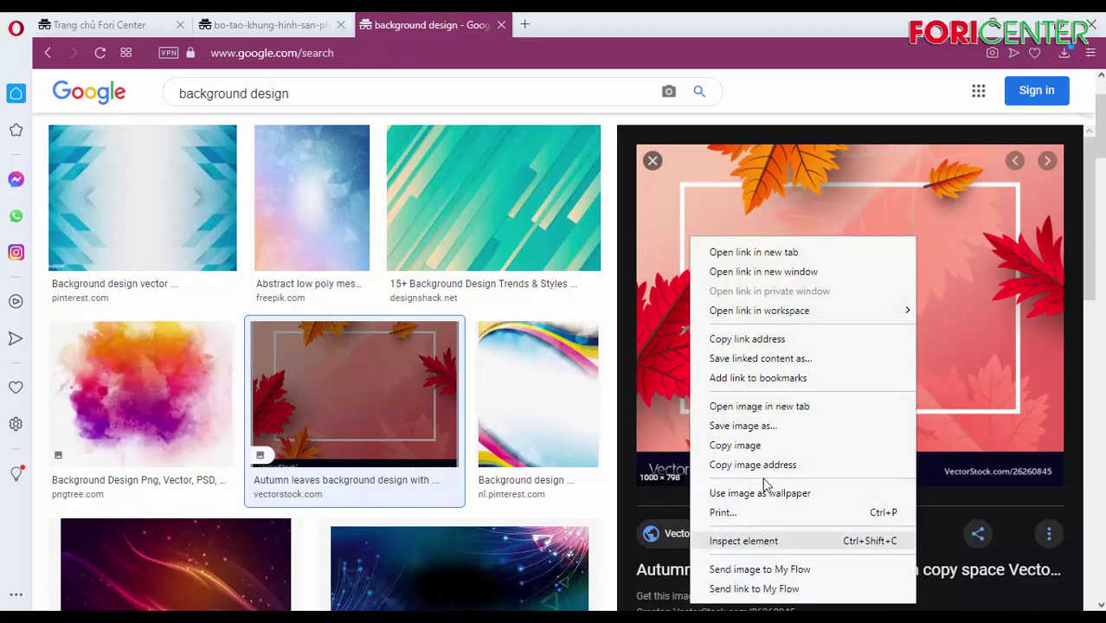
{"action": "left_click", "coordinate": [773, 430]}
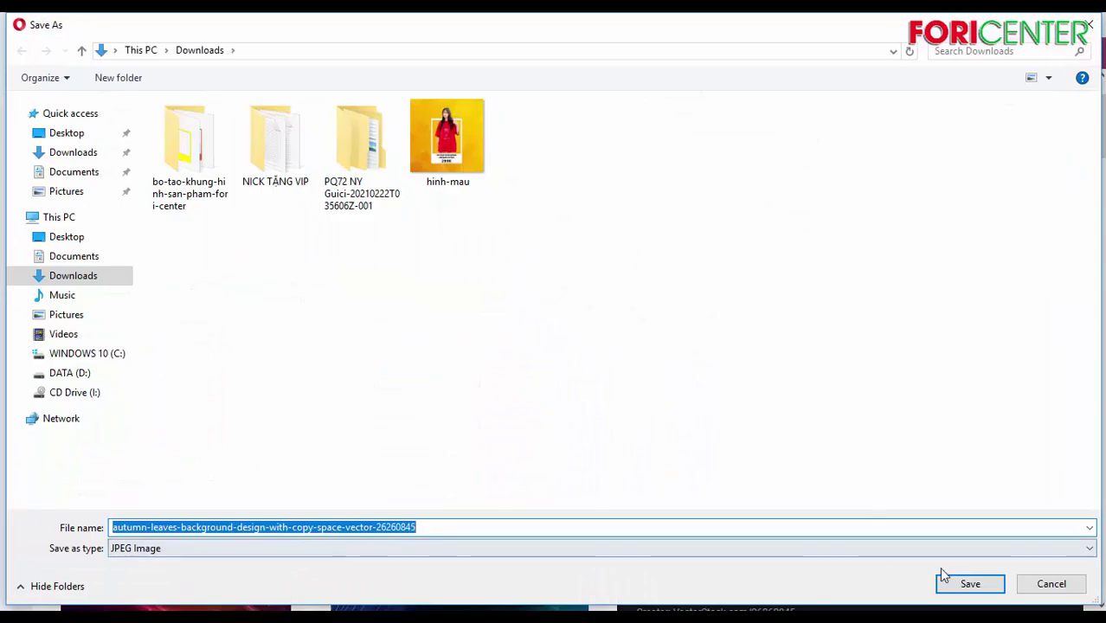
{"action": "left_click", "coordinate": [968, 584]}
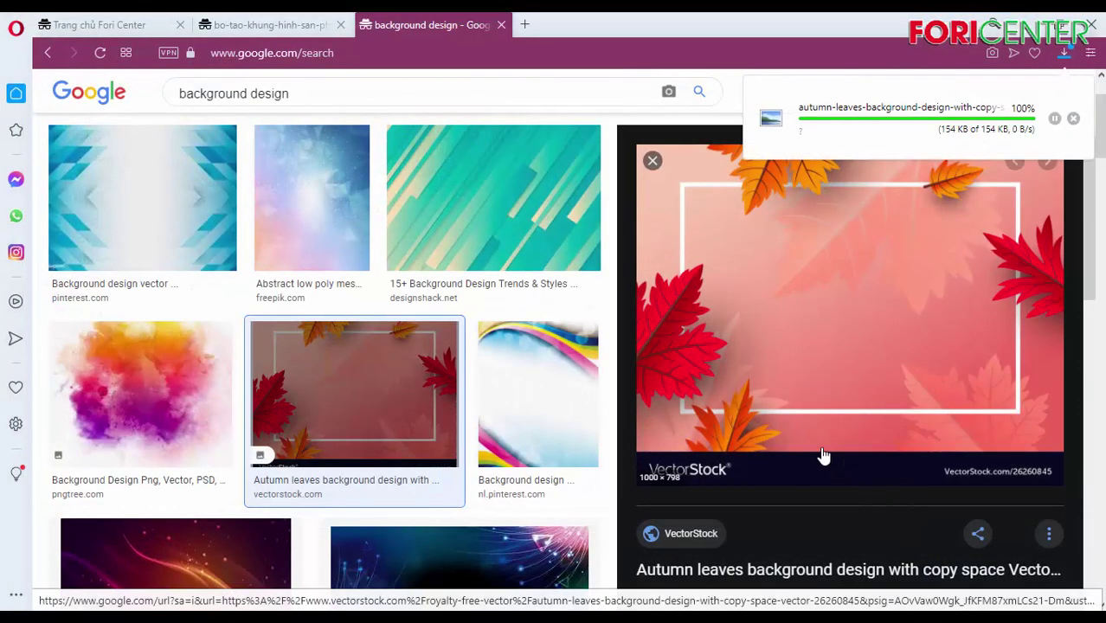
- Find the pastel pink-to-teal abstract wallpaper in related images and save it
{"action": "scroll", "coordinate": [768, 395], "scroll_direction": "down", "scroll_amount": 5}
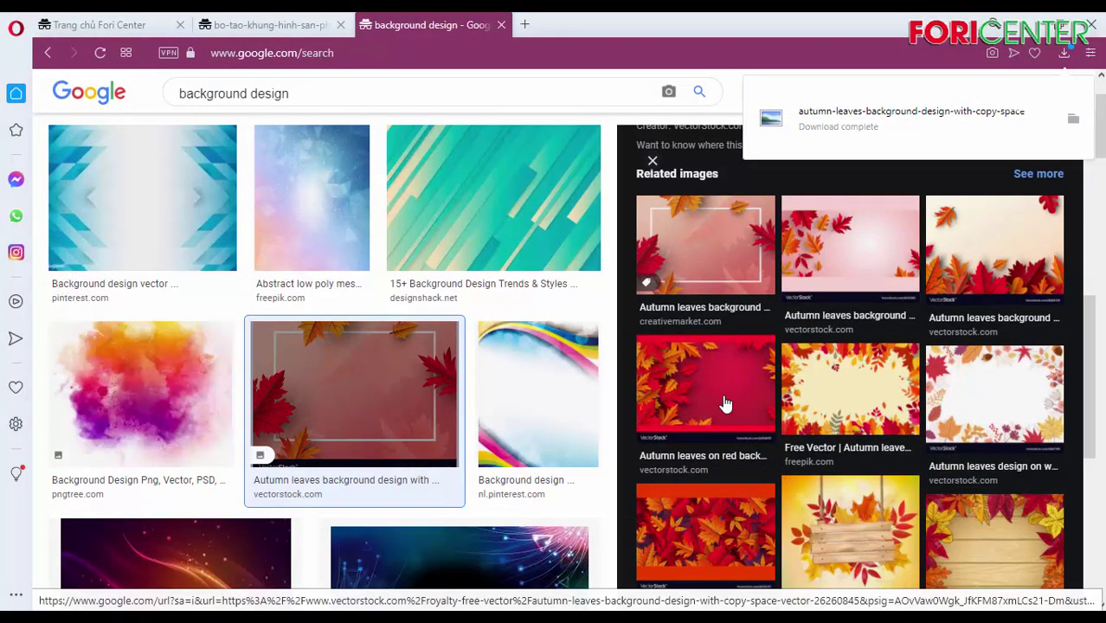
{"action": "scroll", "coordinate": [724, 405], "scroll_direction": "down", "scroll_amount": 5}
{"action": "scroll", "coordinate": [367, 417], "scroll_direction": "down", "scroll_amount": 4}
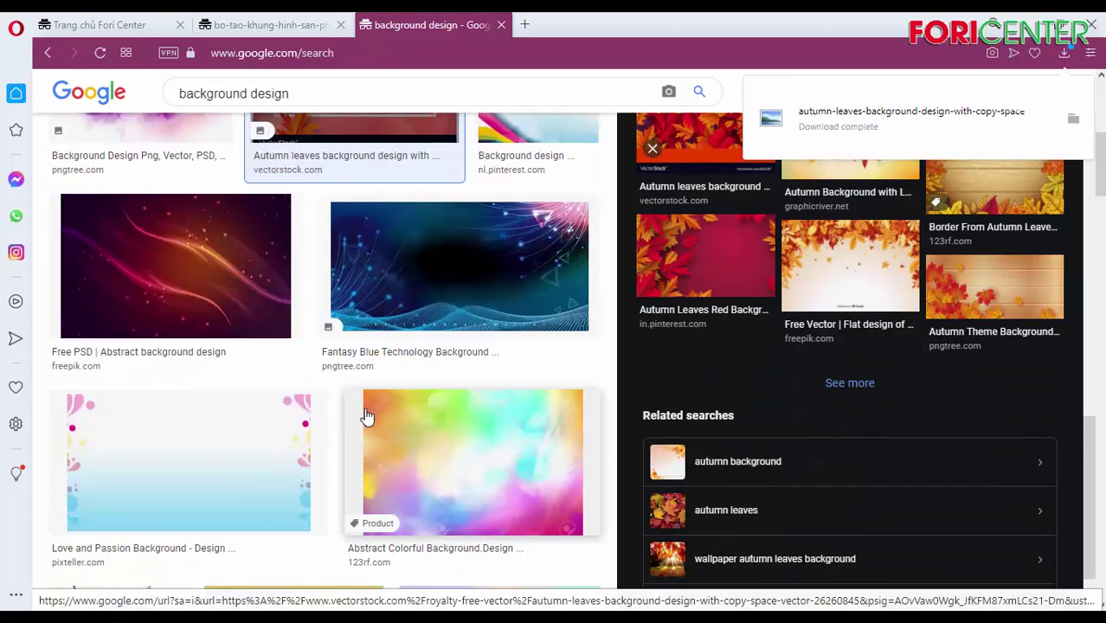
{"action": "left_click", "coordinate": [495, 442]}
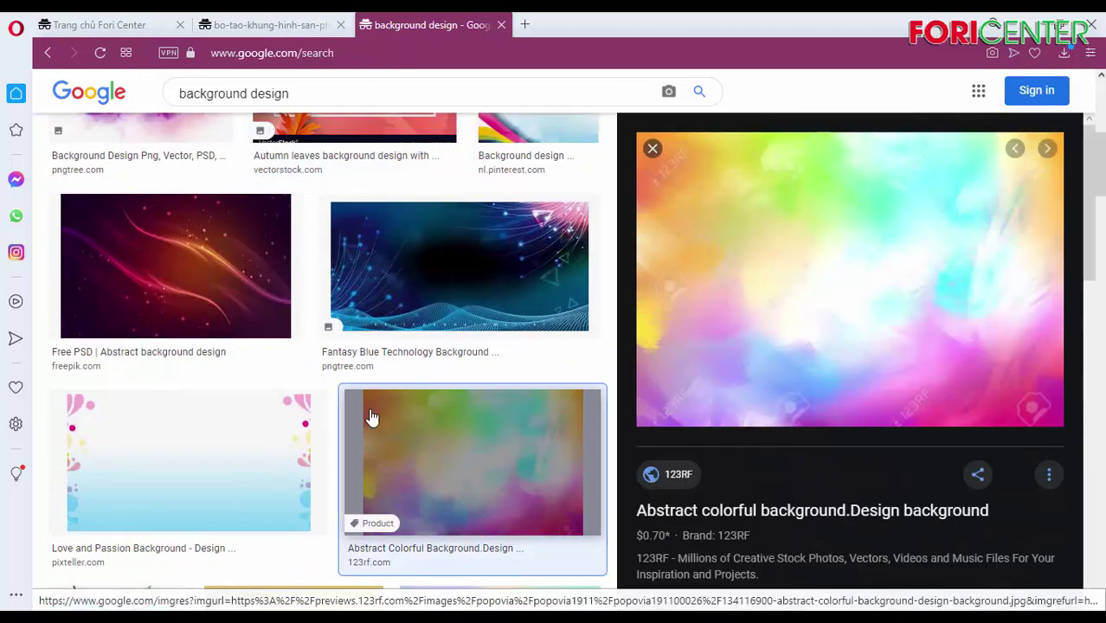
{"action": "scroll", "coordinate": [370, 416], "scroll_direction": "down", "scroll_amount": 1}
{"action": "scroll", "coordinate": [662, 444], "scroll_direction": "down", "scroll_amount": 4}
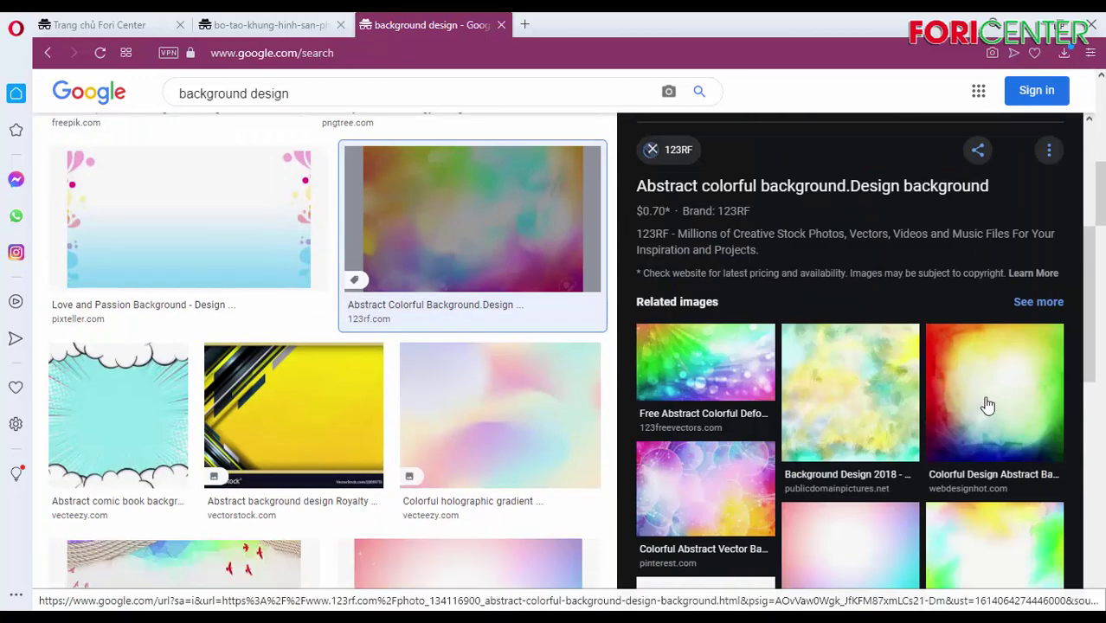
{"action": "scroll", "coordinate": [987, 405], "scroll_direction": "down", "scroll_amount": 2}
{"action": "left_click", "coordinate": [876, 407]}
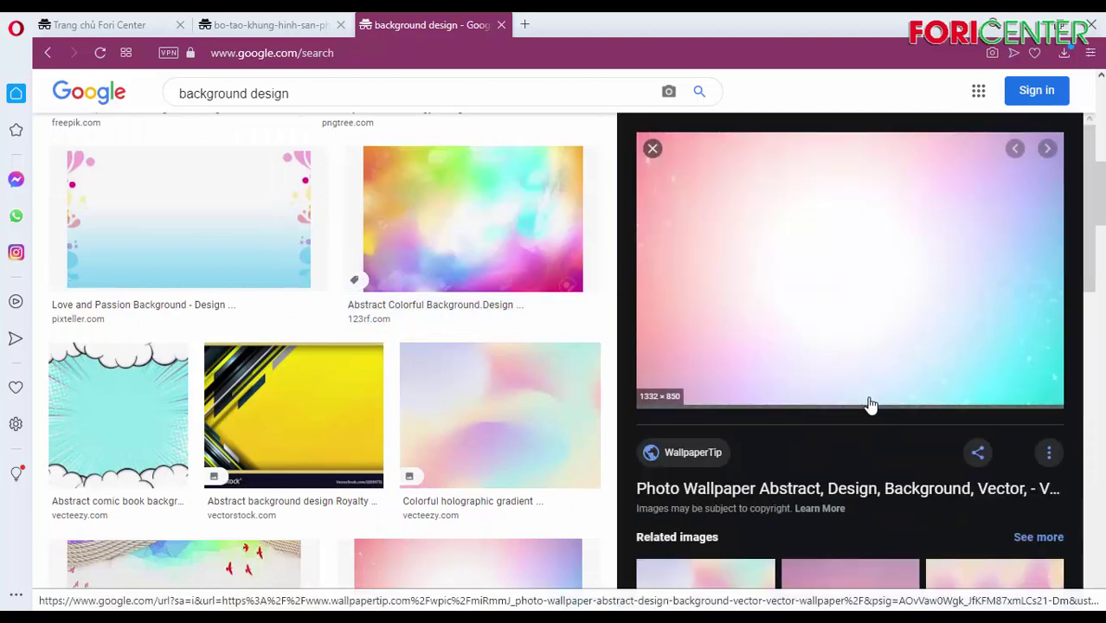
{"action": "right_click", "coordinate": [848, 290]}
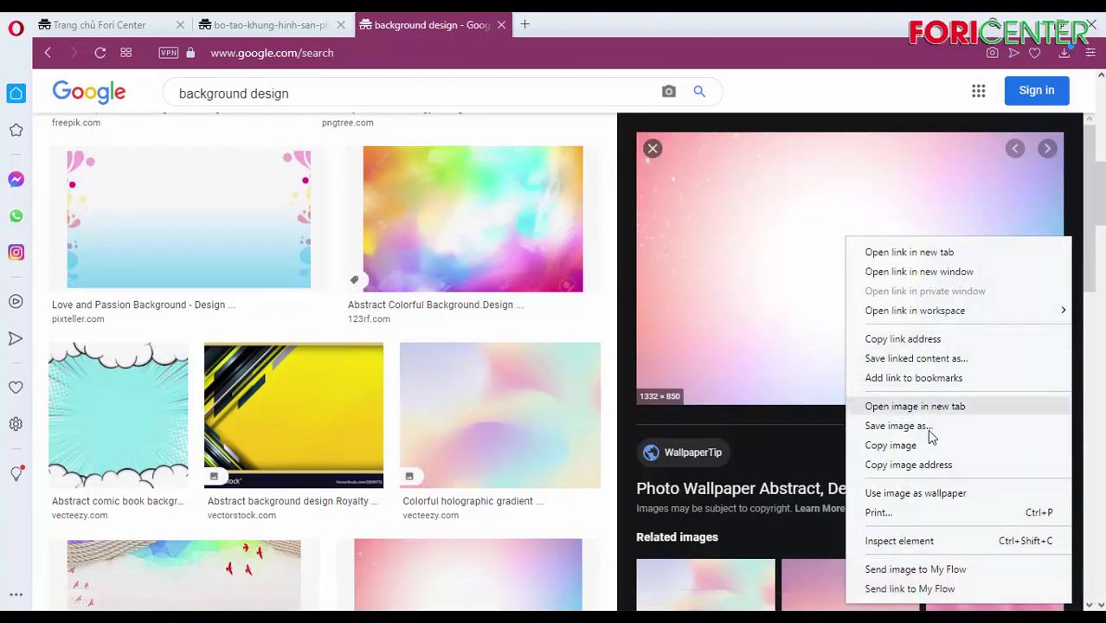
{"action": "left_click", "coordinate": [926, 424]}
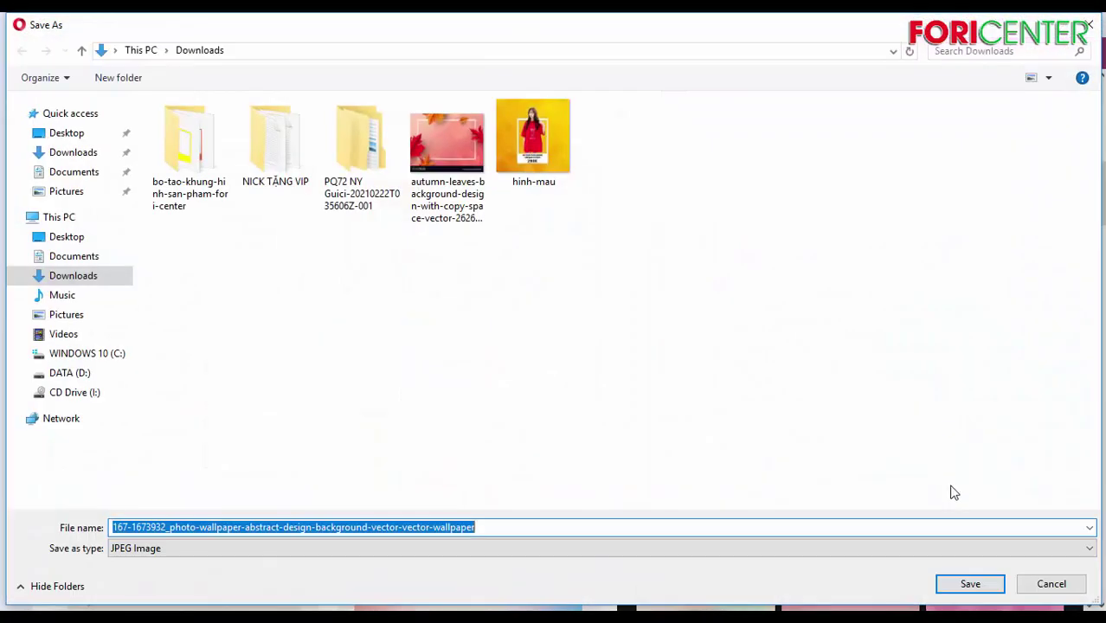
{"action": "left_click", "coordinate": [975, 582]}
- Scroll the results and preview the pink and green diagonal stripes background
{"action": "scroll", "coordinate": [929, 383], "scroll_direction": "down", "scroll_amount": 5}
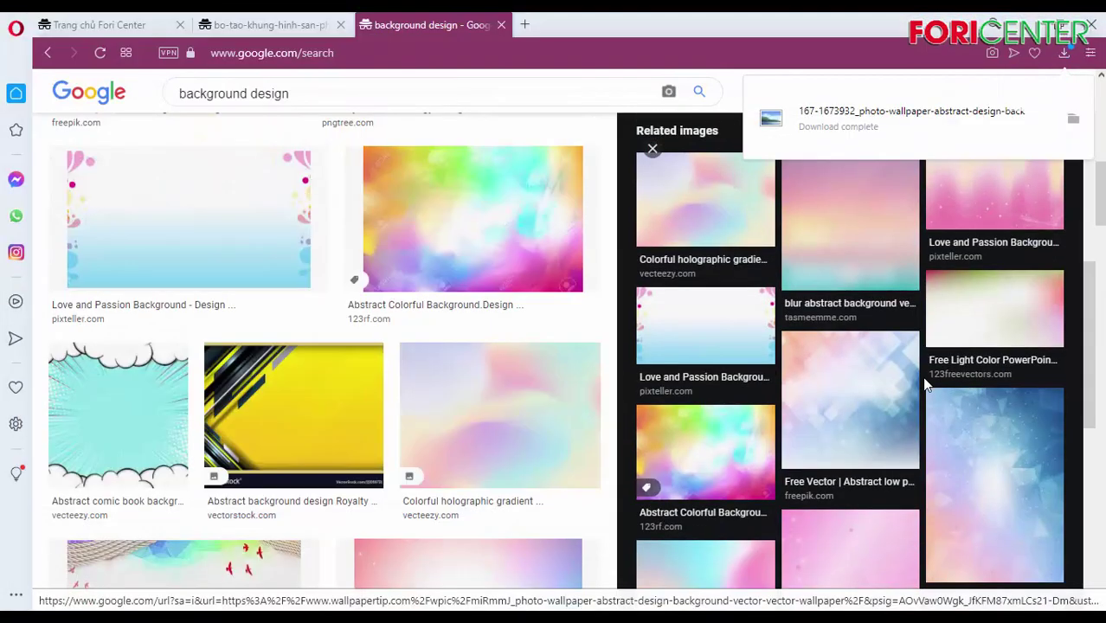
{"action": "scroll", "coordinate": [924, 383], "scroll_direction": "down", "scroll_amount": 4}
{"action": "scroll", "coordinate": [921, 383], "scroll_direction": "down", "scroll_amount": 4}
{"action": "scroll", "coordinate": [917, 389], "scroll_direction": "down", "scroll_amount": 1}
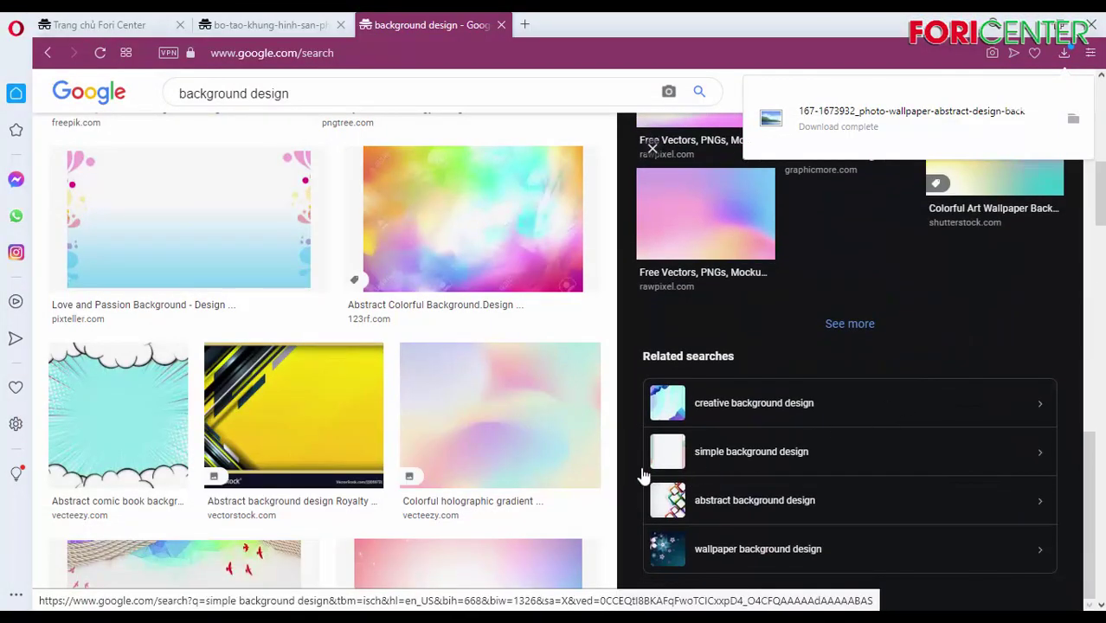
{"action": "scroll", "coordinate": [493, 307], "scroll_direction": "down", "scroll_amount": 3}
{"action": "scroll", "coordinate": [445, 376], "scroll_direction": "down", "scroll_amount": 4}
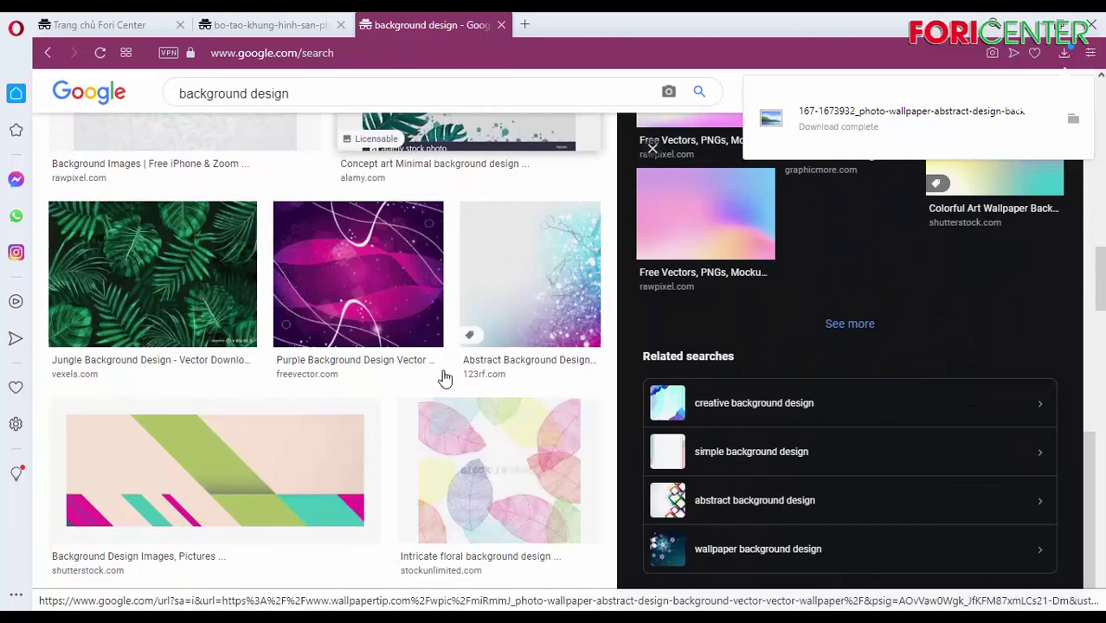
{"action": "scroll", "coordinate": [445, 376], "scroll_direction": "down", "scroll_amount": 1}
{"action": "scroll", "coordinate": [228, 326], "scroll_direction": "down", "scroll_amount": 1}
{"action": "left_click", "coordinate": [259, 364]}
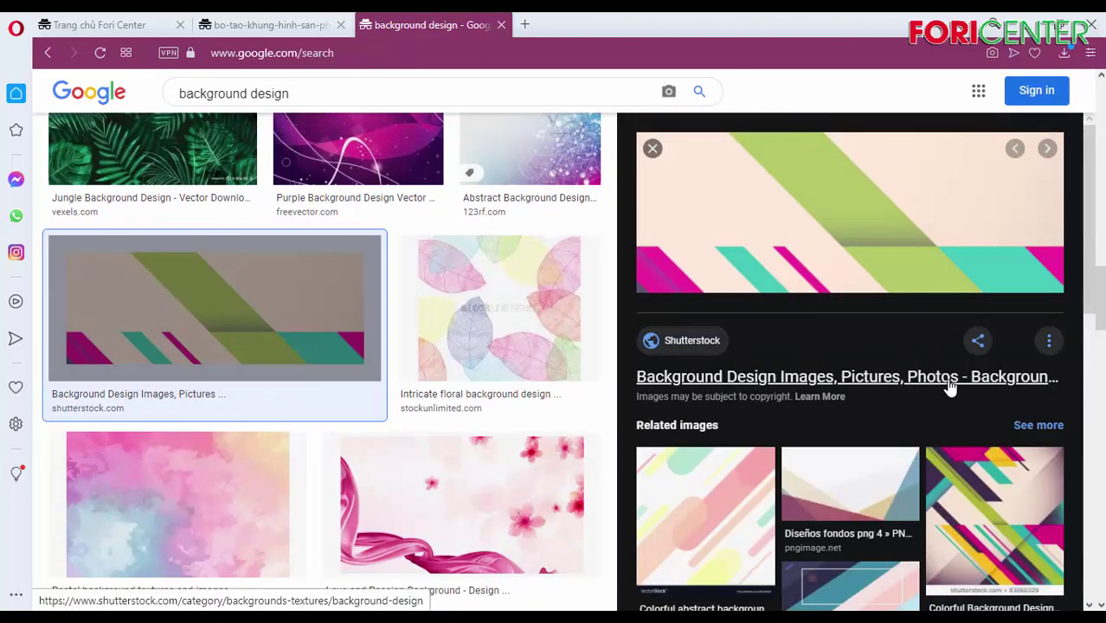
{"action": "scroll", "coordinate": [952, 385], "scroll_direction": "down", "scroll_amount": 2}
{"action": "scroll", "coordinate": [969, 407], "scroll_direction": "down", "scroll_amount": 2}
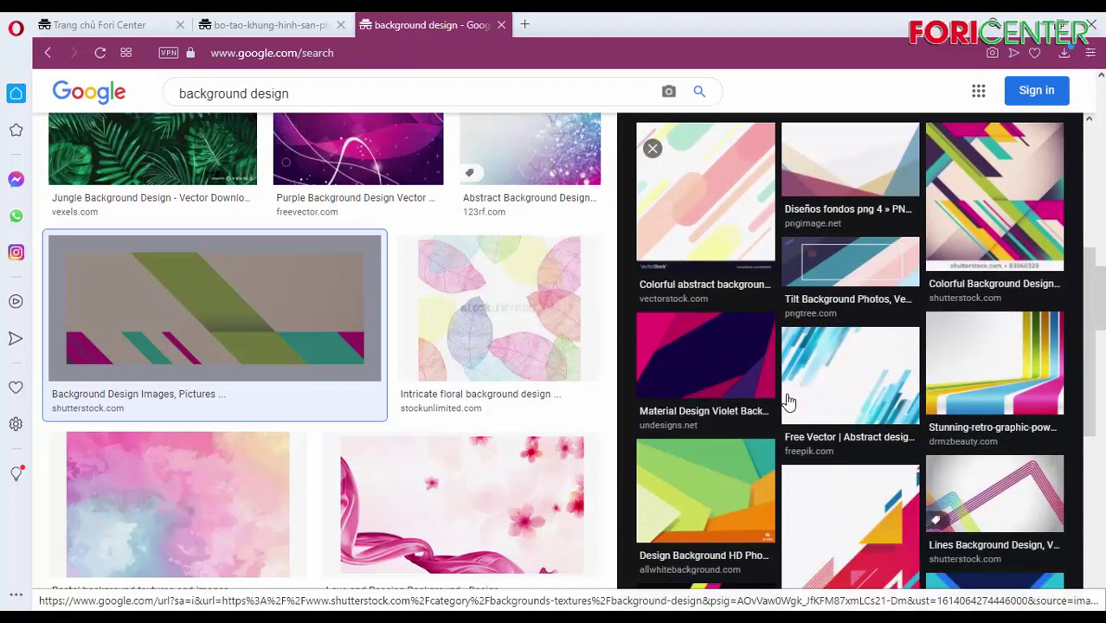
{"action": "scroll", "coordinate": [787, 401], "scroll_direction": "down", "scroll_amount": 1}
{"action": "scroll", "coordinate": [753, 346], "scroll_direction": "up", "scroll_amount": 2}
- Save the colourful diagonal-stripes image as colorful-abstract-background-design-vector-21524837 in Downloads
{"action": "left_click", "coordinate": [718, 289]}
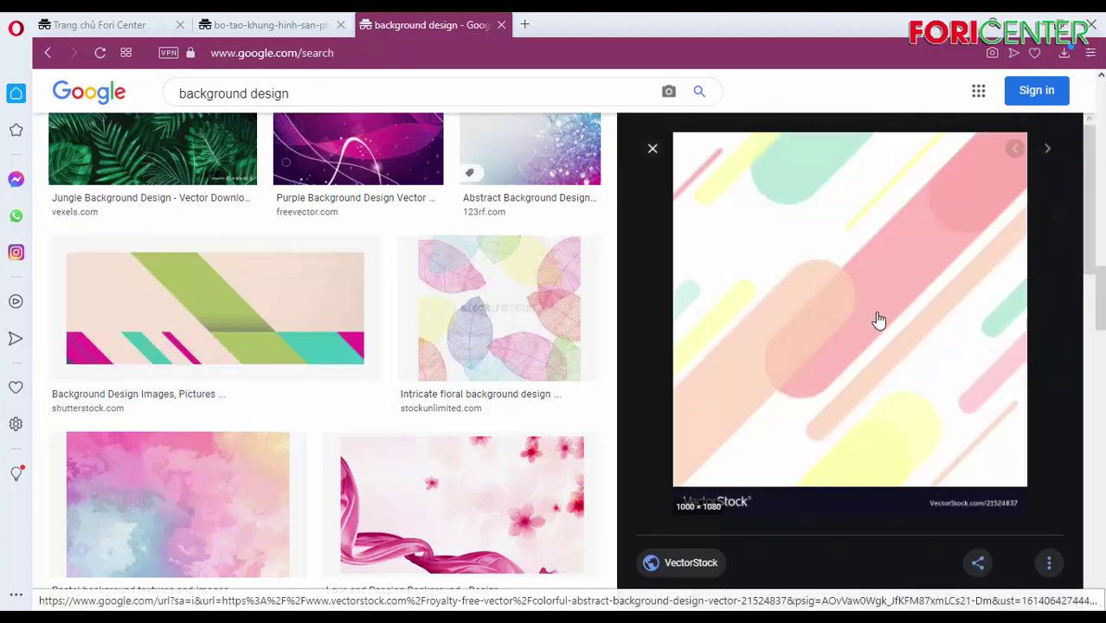
{"action": "right_click", "coordinate": [883, 331]}
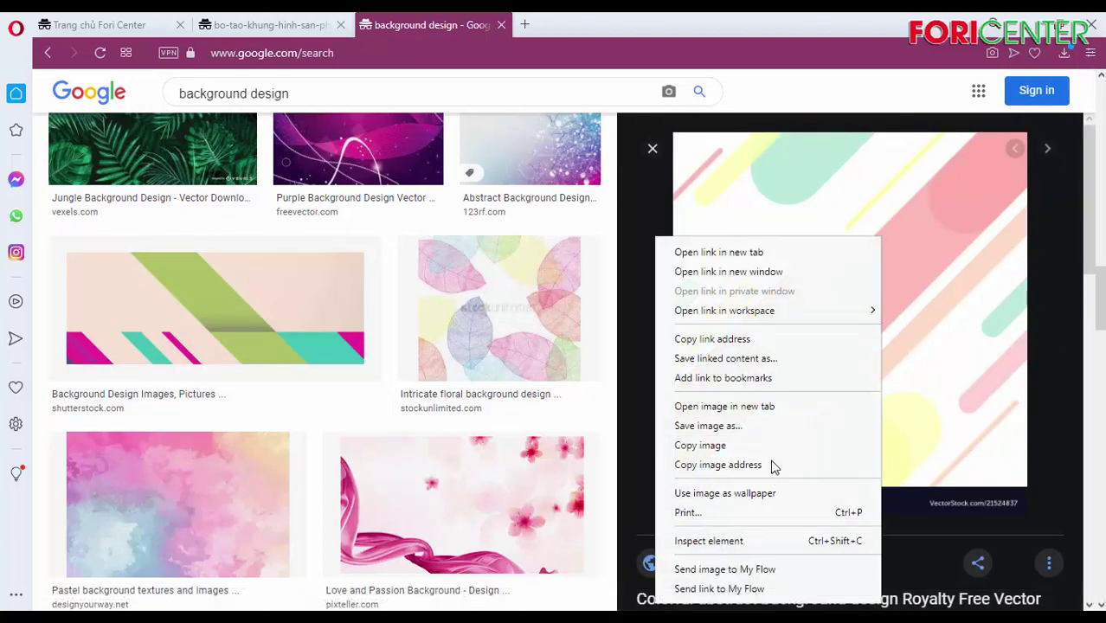
{"action": "left_click", "coordinate": [783, 429]}
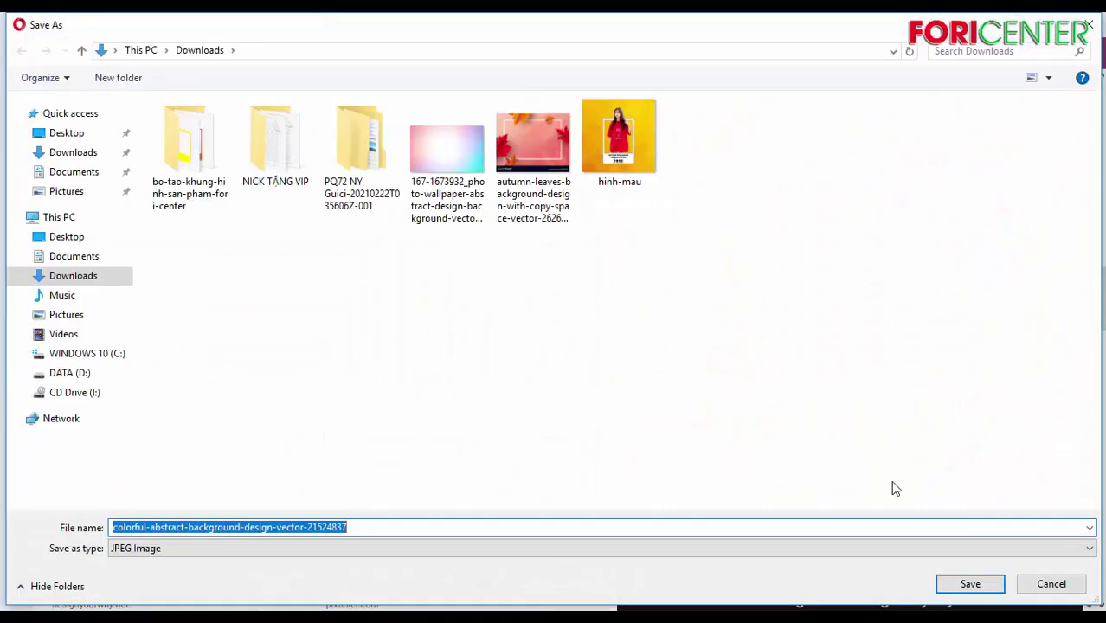
{"action": "left_click", "coordinate": [971, 585]}
- Preview several red backgrounds: wavy lines, abstract, clipart and red-and-gold scrollwork
{"action": "scroll", "coordinate": [378, 327], "scroll_direction": "down", "scroll_amount": 8}
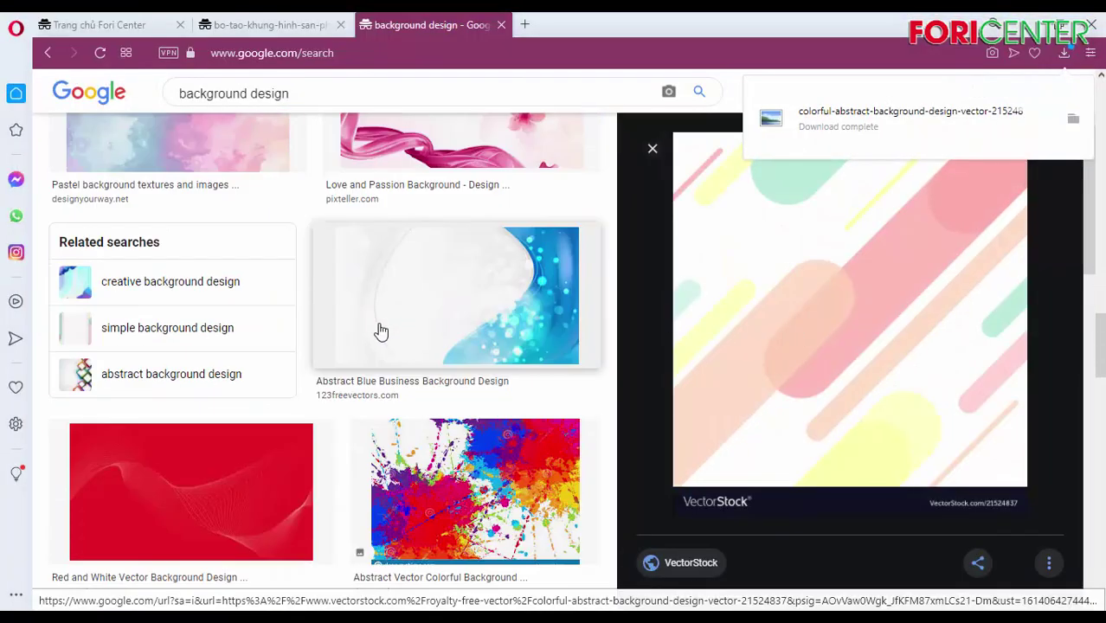
{"action": "left_click", "coordinate": [201, 197]}
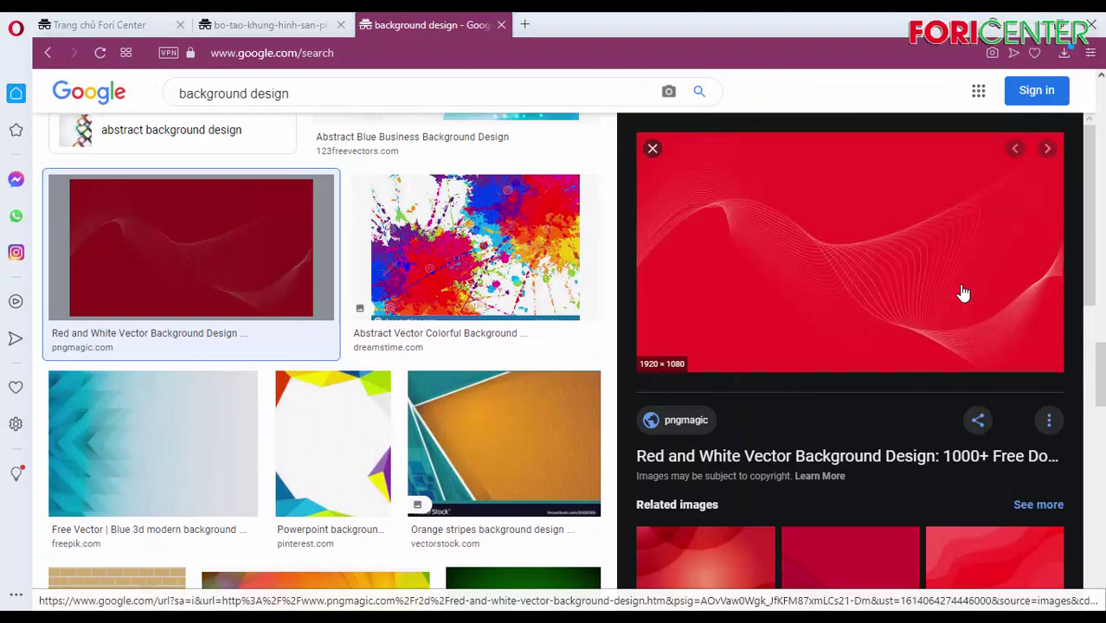
{"action": "scroll", "coordinate": [952, 296], "scroll_direction": "down", "scroll_amount": 3}
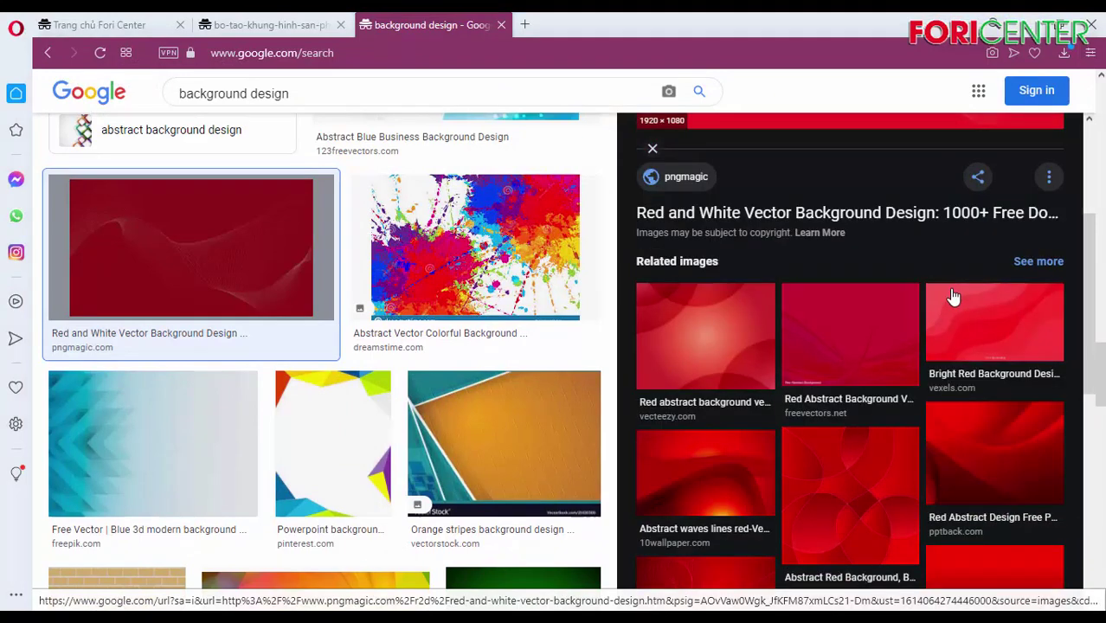
{"action": "left_click", "coordinate": [749, 338]}
{"action": "scroll", "coordinate": [909, 353], "scroll_direction": "down", "scroll_amount": 3}
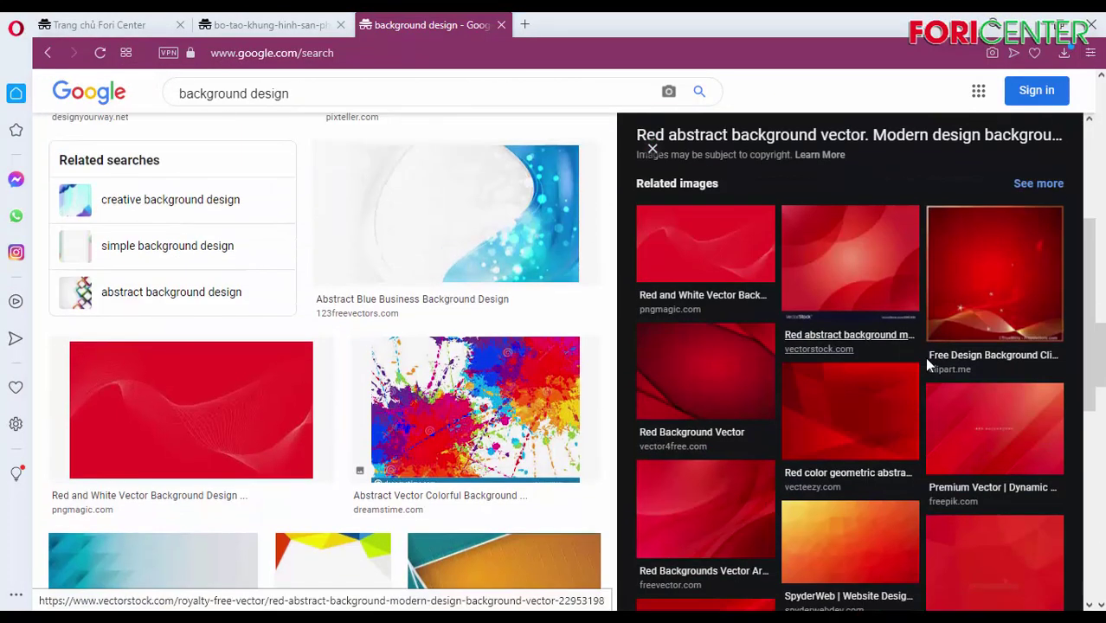
{"action": "left_click", "coordinate": [988, 320]}
{"action": "scroll", "coordinate": [949, 384], "scroll_direction": "down", "scroll_amount": 3}
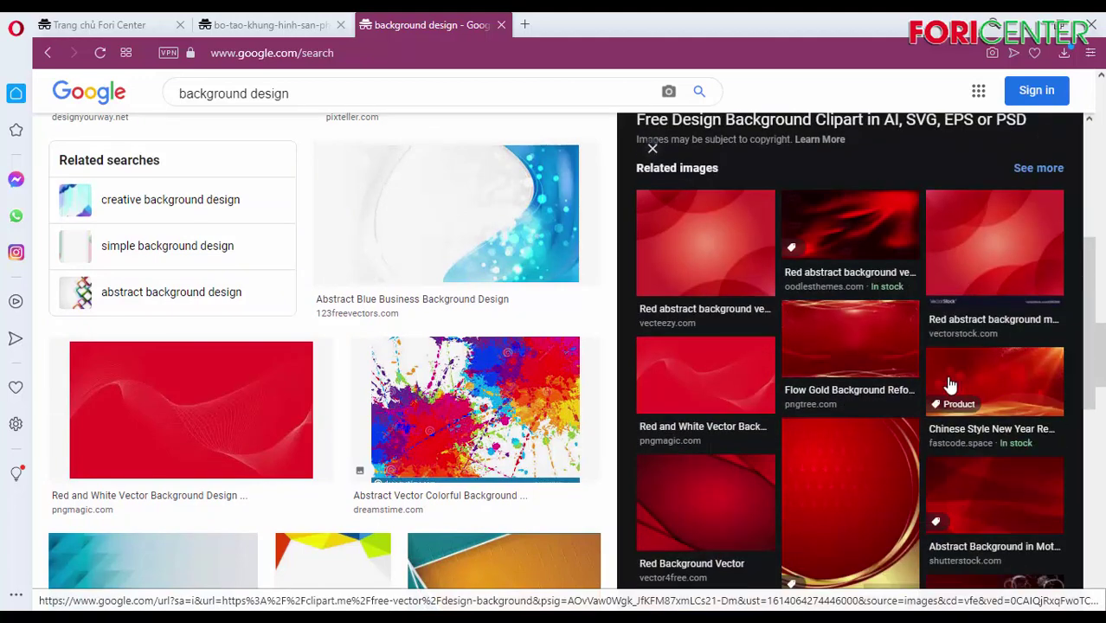
{"action": "left_click", "coordinate": [873, 478]}
{"action": "scroll", "coordinate": [926, 396], "scroll_direction": "down", "scroll_amount": 5}
{"action": "scroll", "coordinate": [952, 395], "scroll_direction": "down", "scroll_amount": 3}
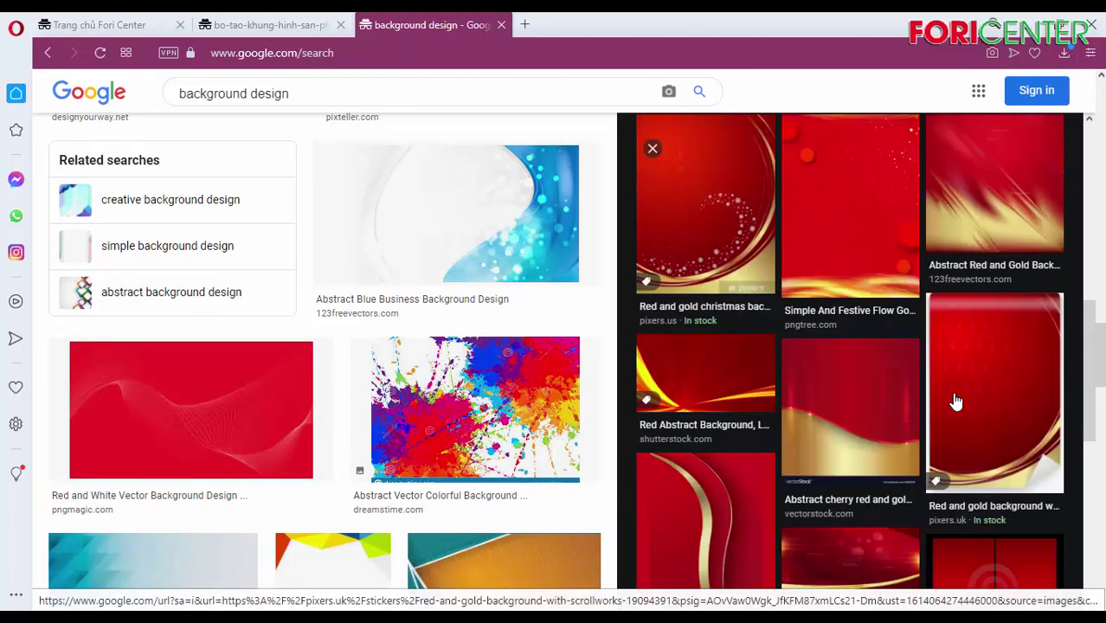
{"action": "left_click", "coordinate": [1000, 401]}
{"action": "scroll", "coordinate": [893, 370], "scroll_direction": "down", "scroll_amount": 3}
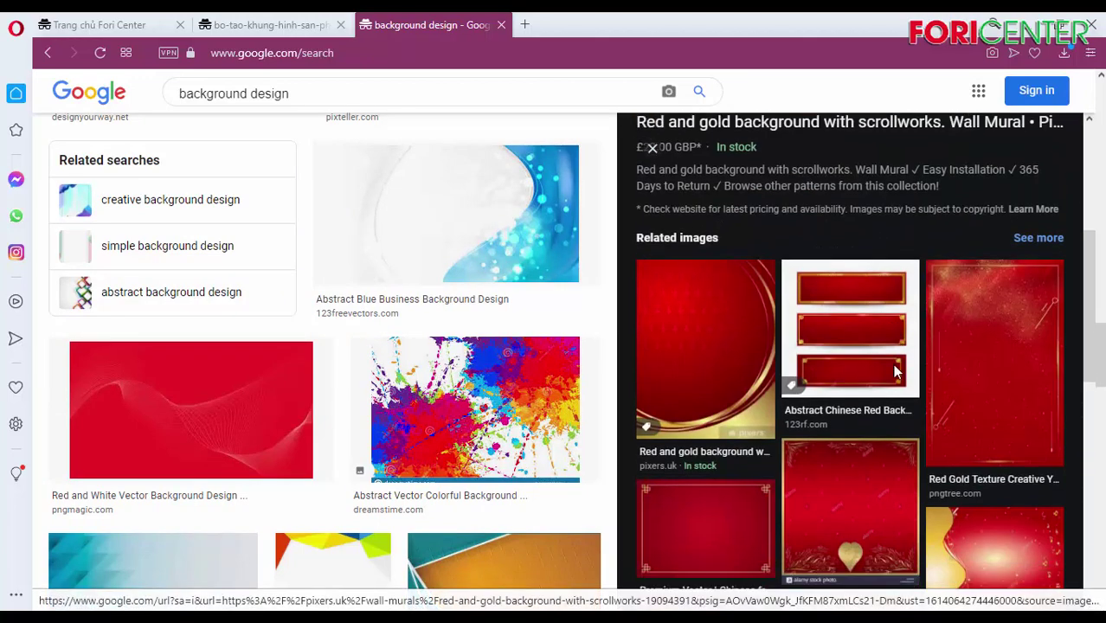
{"action": "scroll", "coordinate": [857, 376], "scroll_direction": "down", "scroll_amount": 2}
{"action": "scroll", "coordinate": [735, 364], "scroll_direction": "down", "scroll_amount": 3}
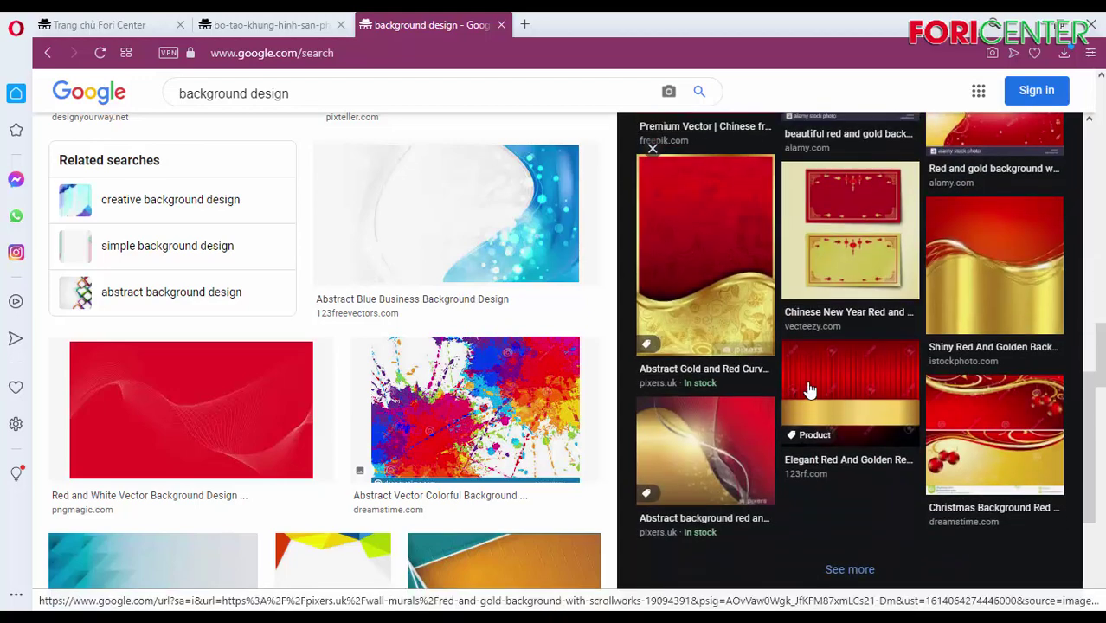
{"action": "scroll", "coordinate": [831, 386], "scroll_direction": "down", "scroll_amount": 2}
{"action": "scroll", "coordinate": [778, 418], "scroll_direction": "down", "scroll_amount": 1}
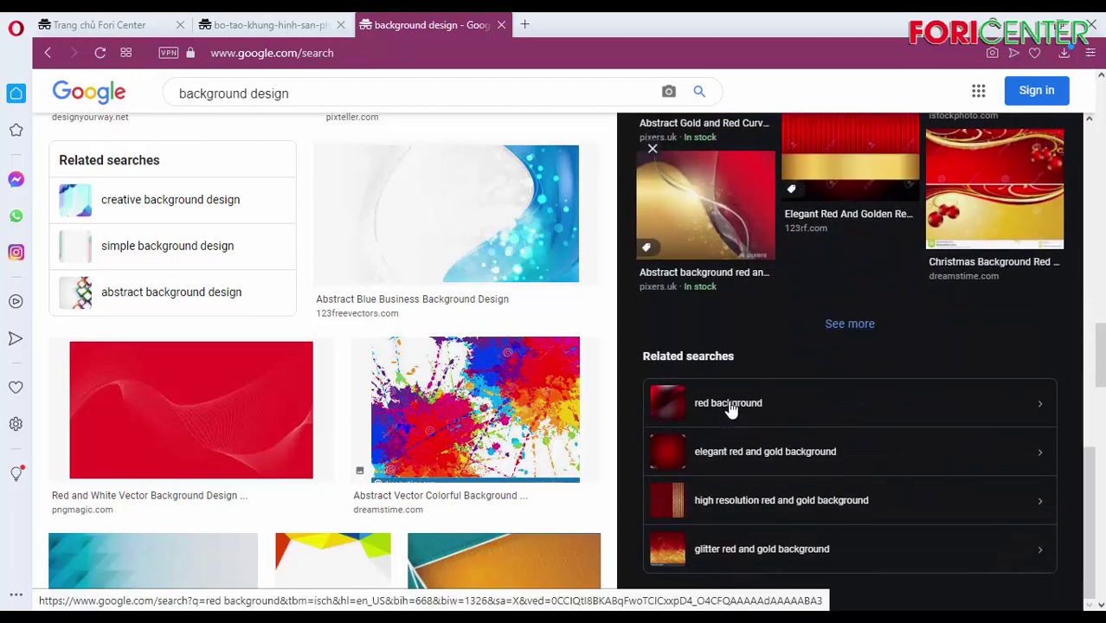
- Search images for 'red background' and preview the modern abstract, dark red and Chinese-pattern results
{"action": "left_click", "coordinate": [730, 407]}
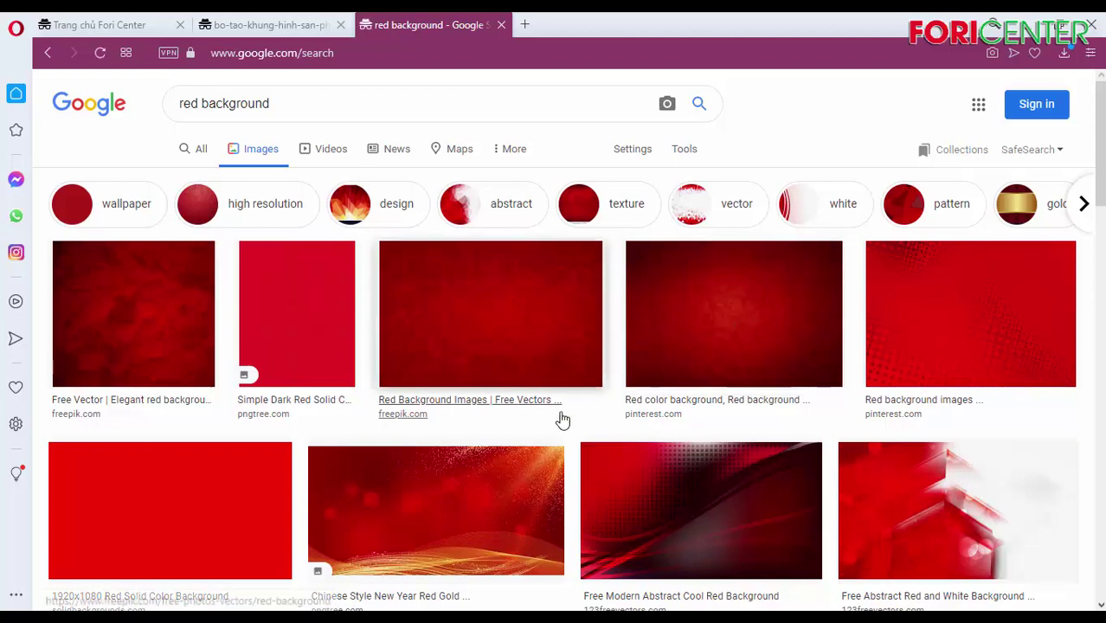
{"action": "scroll", "coordinate": [562, 420], "scroll_direction": "down", "scroll_amount": 1}
{"action": "left_click", "coordinate": [679, 415]}
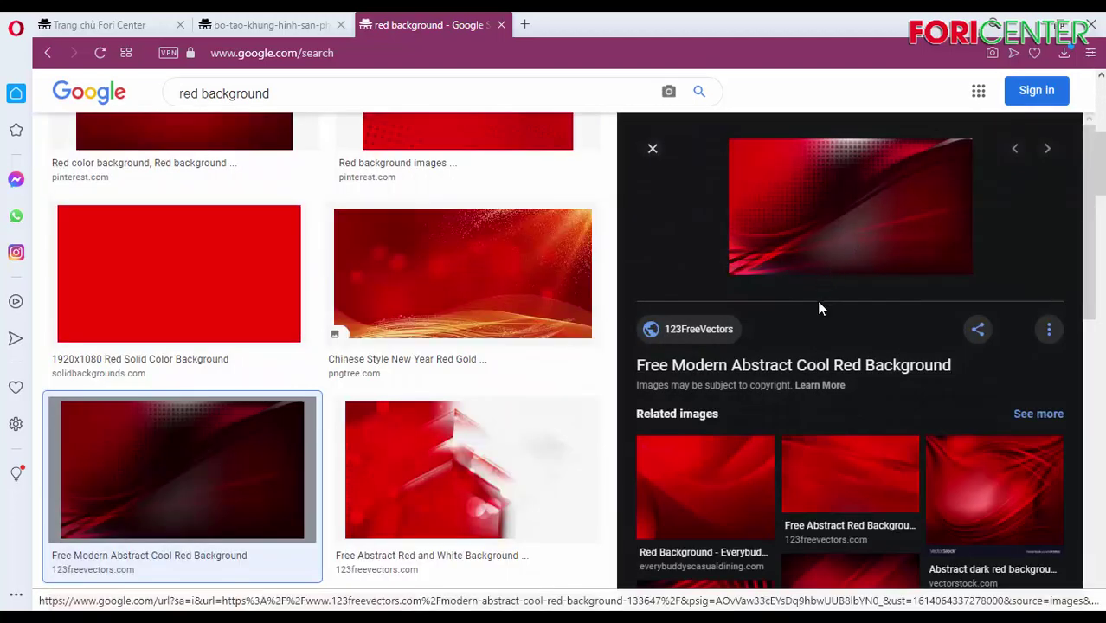
{"action": "scroll", "coordinate": [826, 325], "scroll_direction": "down", "scroll_amount": 1}
{"action": "scroll", "coordinate": [831, 336], "scroll_direction": "up", "scroll_amount": 1}
{"action": "scroll", "coordinate": [491, 283], "scroll_direction": "up", "scroll_amount": 2}
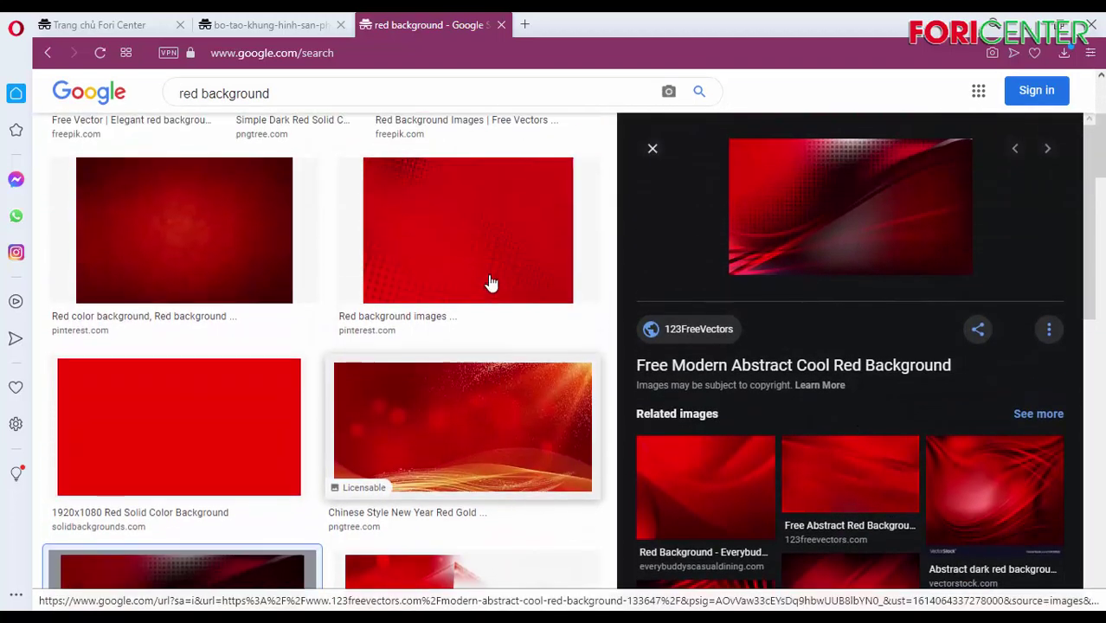
{"action": "left_click", "coordinate": [474, 278]}
{"action": "left_click", "coordinate": [212, 289]}
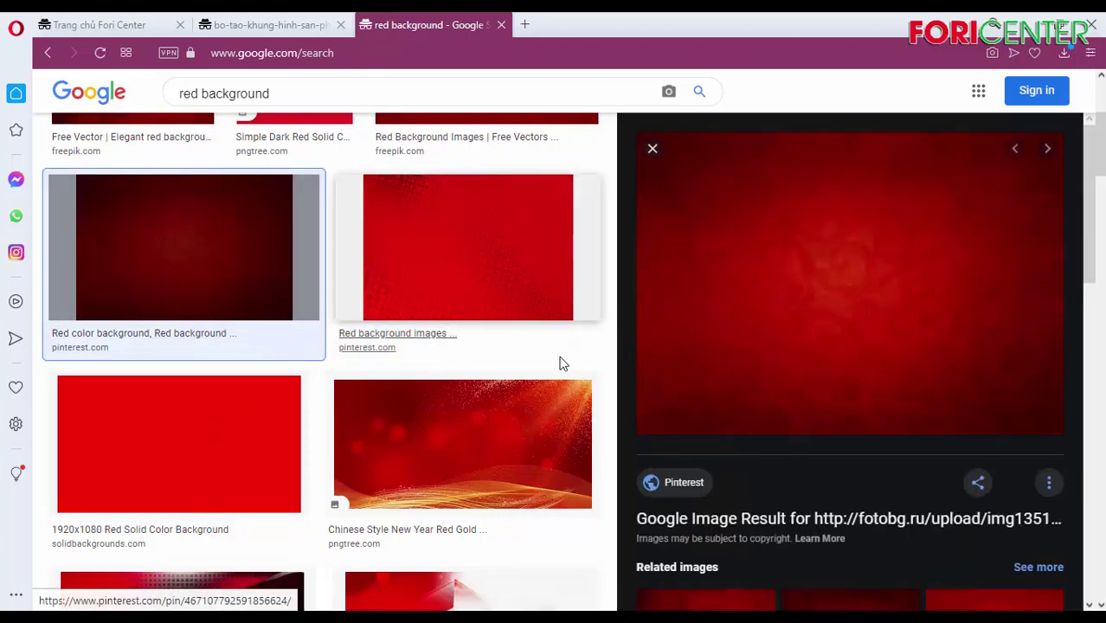
{"action": "scroll", "coordinate": [560, 363], "scroll_direction": "down", "scroll_amount": 5}
{"action": "scroll", "coordinate": [560, 364], "scroll_direction": "down", "scroll_amount": 6}
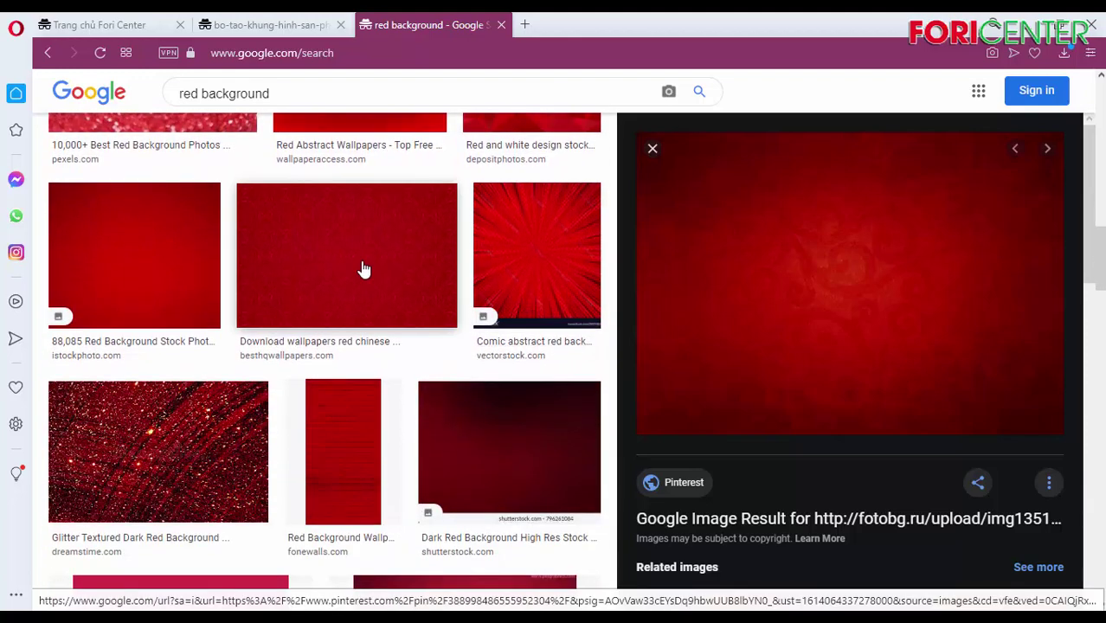
{"action": "left_click", "coordinate": [364, 270]}
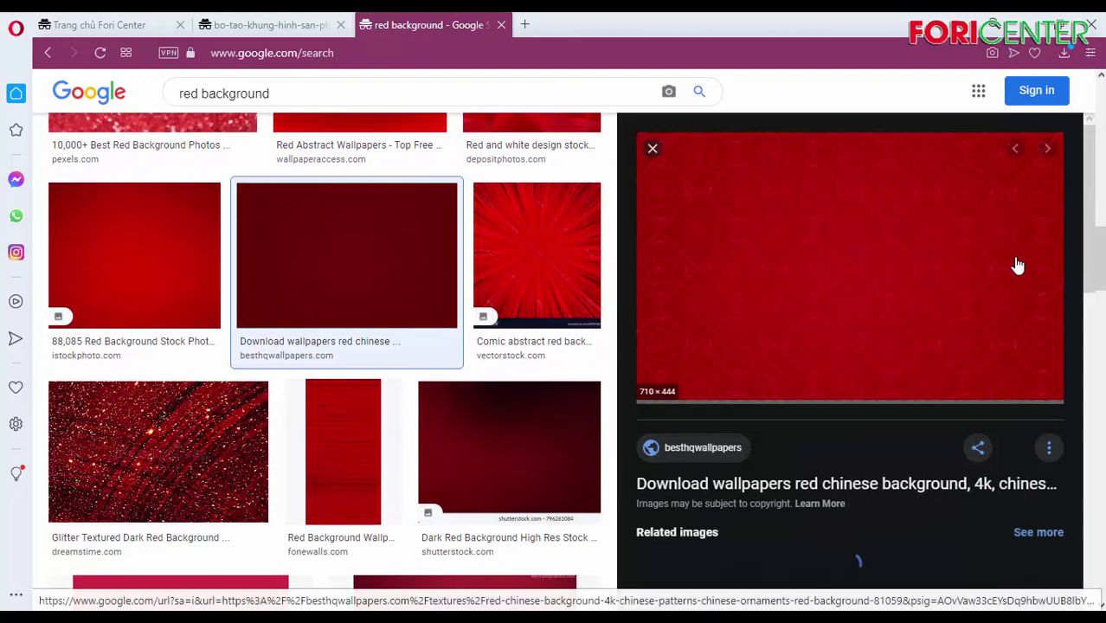
{"action": "scroll", "coordinate": [464, 345], "scroll_direction": "down", "scroll_amount": 2}
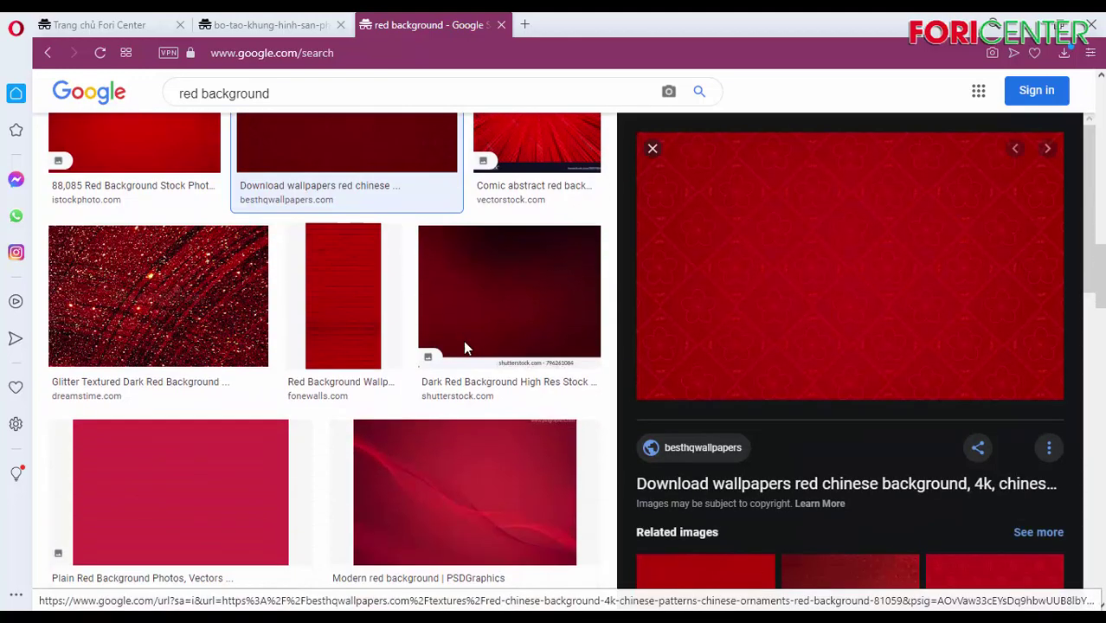
{"action": "scroll", "coordinate": [465, 346], "scroll_direction": "down", "scroll_amount": 1}
{"action": "scroll", "coordinate": [465, 349], "scroll_direction": "down", "scroll_amount": 3}
{"action": "scroll", "coordinate": [432, 351], "scroll_direction": "down", "scroll_amount": 3}
{"action": "scroll", "coordinate": [391, 350], "scroll_direction": "down", "scroll_amount": 3}
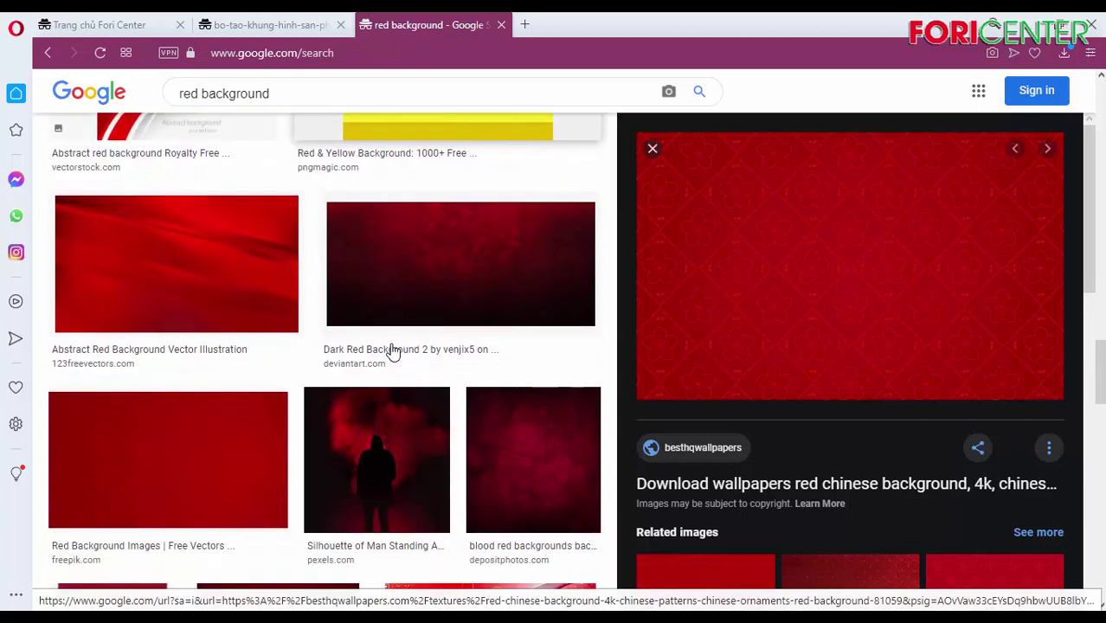
{"action": "scroll", "coordinate": [468, 342], "scroll_direction": "down", "scroll_amount": 3}
{"action": "scroll", "coordinate": [489, 348], "scroll_direction": "down", "scroll_amount": 3}
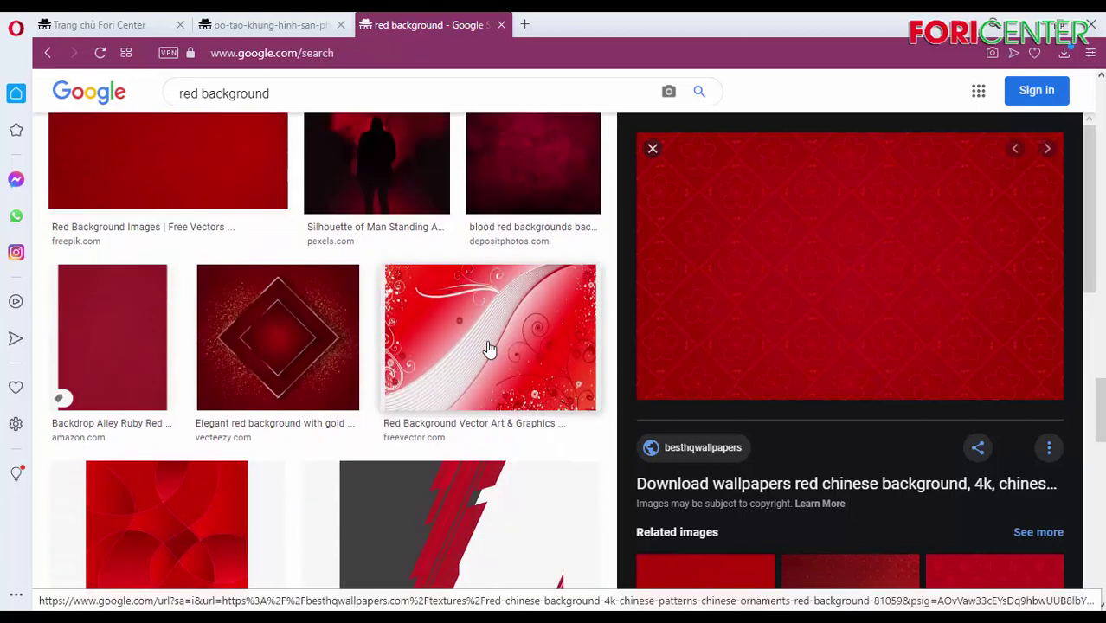
{"action": "scroll", "coordinate": [489, 349], "scroll_direction": "down", "scroll_amount": 3}
{"action": "scroll", "coordinate": [489, 348], "scroll_direction": "down", "scroll_amount": 2}
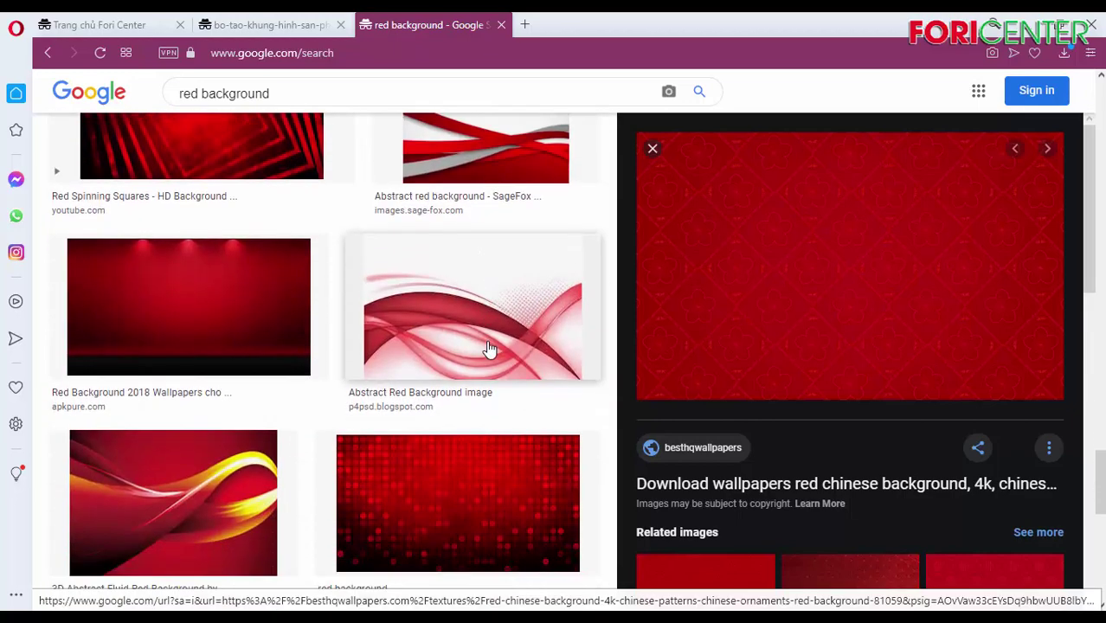
{"action": "scroll", "coordinate": [489, 348], "scroll_direction": "down", "scroll_amount": 2}
{"action": "scroll", "coordinate": [489, 348], "scroll_direction": "down", "scroll_amount": 3}
{"action": "scroll", "coordinate": [489, 347], "scroll_direction": "down", "scroll_amount": 3}
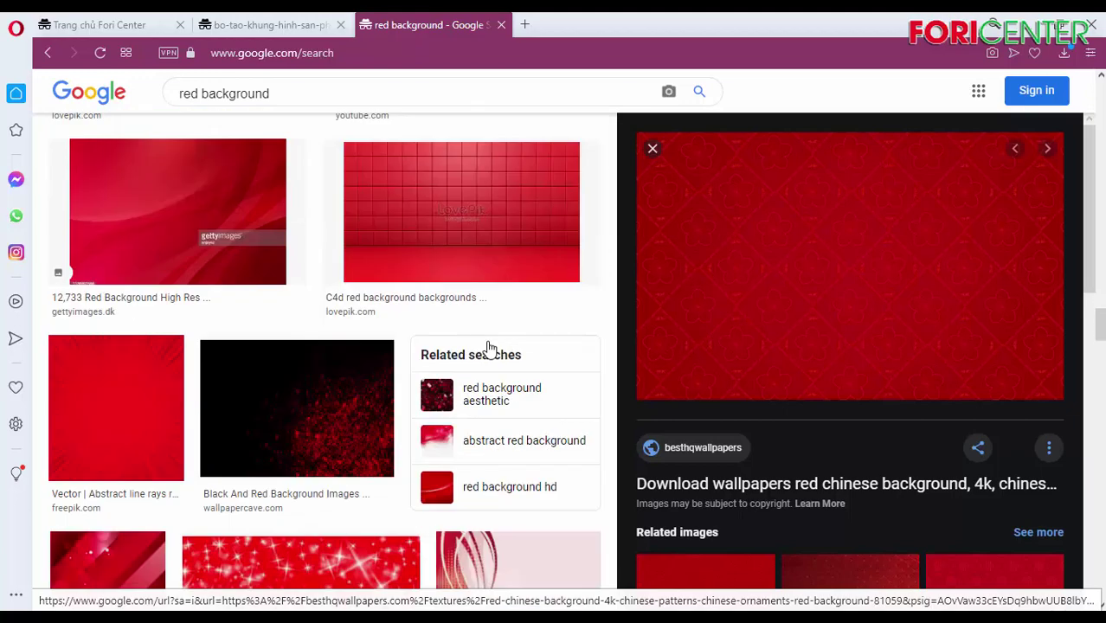
{"action": "scroll", "coordinate": [929, 411], "scroll_direction": "down", "scroll_amount": 3}
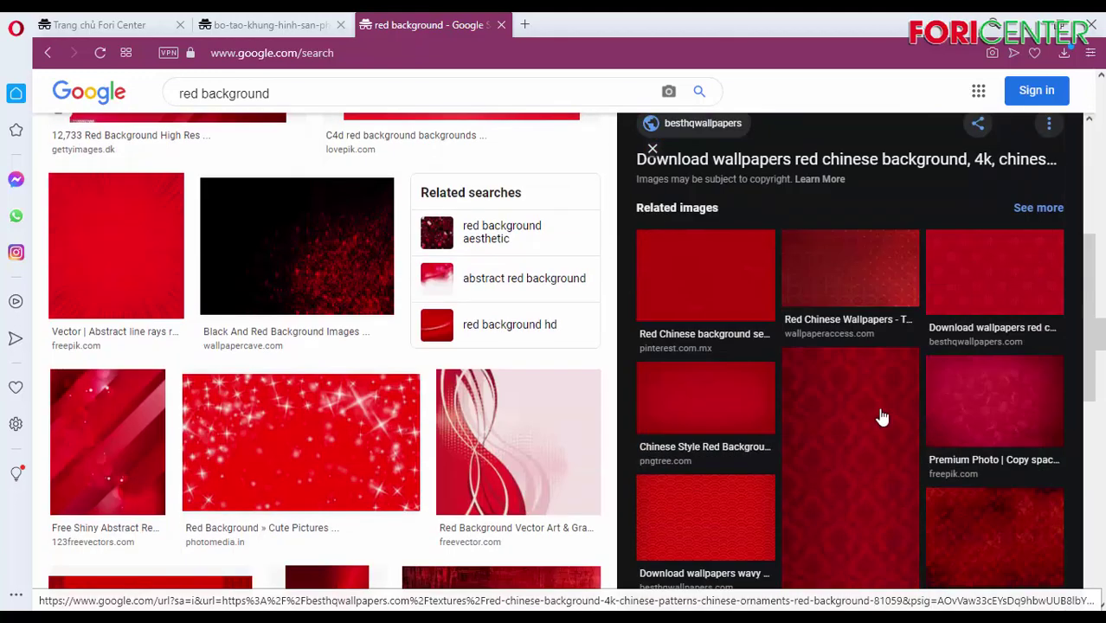
- Check related red pattern and Red Smoke images, then preview the abstract hi-tech red circuit background
{"action": "left_click", "coordinate": [1028, 292]}
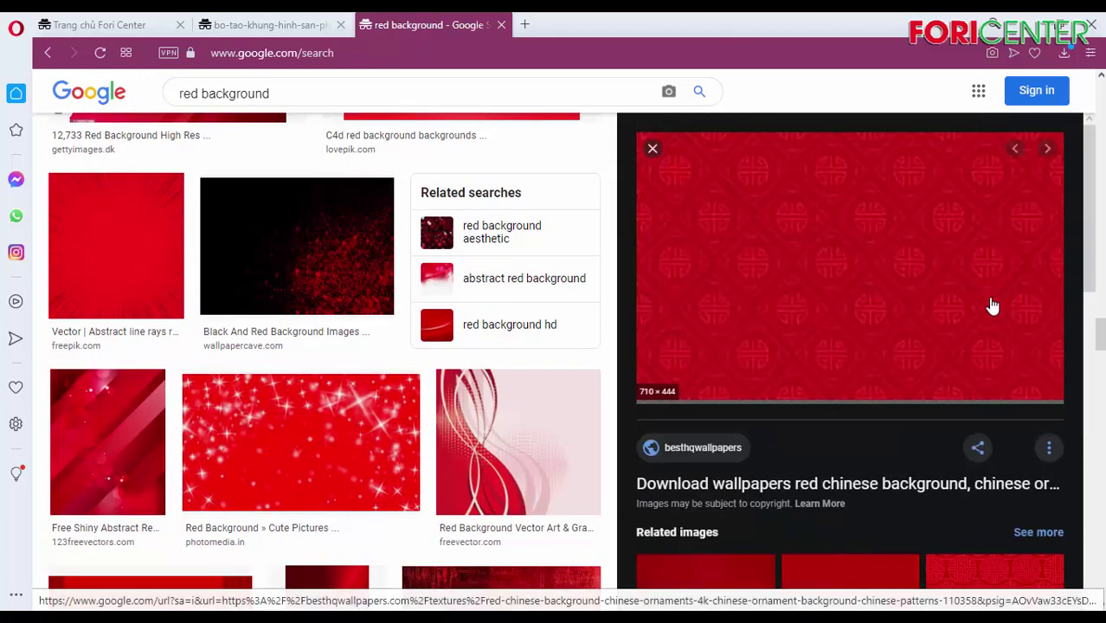
{"action": "scroll", "coordinate": [997, 332], "scroll_direction": "down", "scroll_amount": 1}
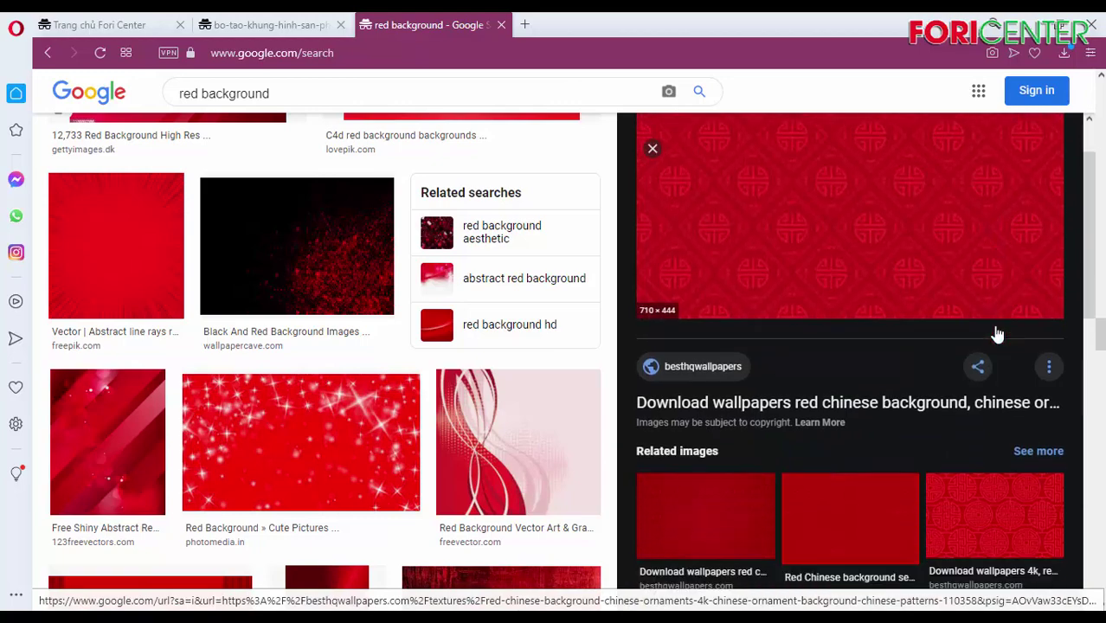
{"action": "scroll", "coordinate": [995, 337], "scroll_direction": "up", "scroll_amount": 1}
{"action": "scroll", "coordinate": [969, 347], "scroll_direction": "down", "scroll_amount": 3}
{"action": "left_click", "coordinate": [741, 372]}
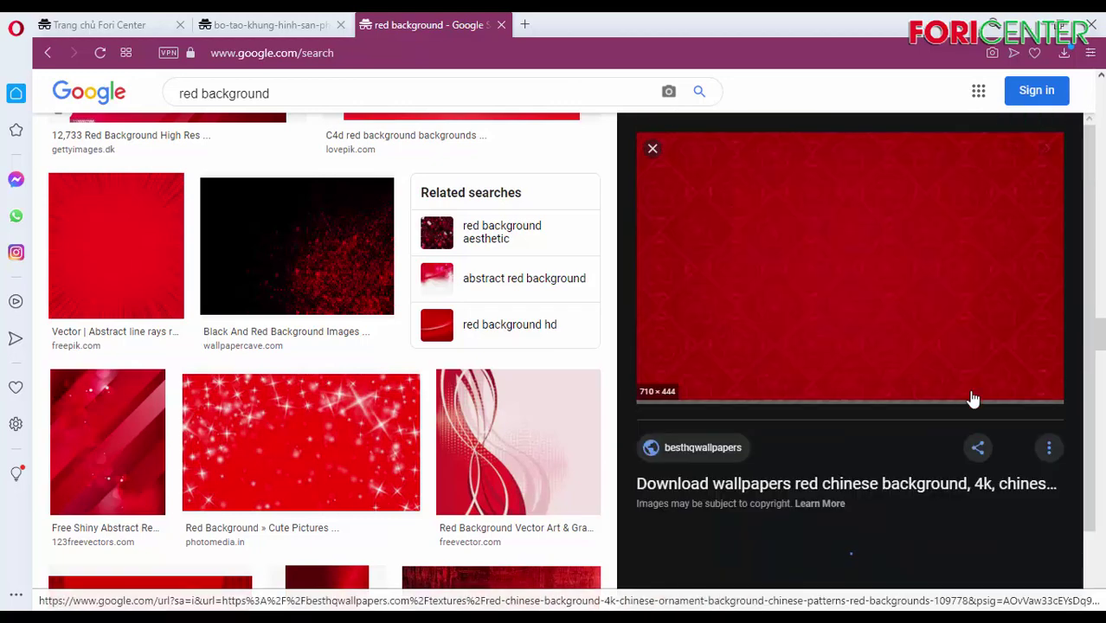
{"action": "scroll", "coordinate": [1013, 416], "scroll_direction": "down", "scroll_amount": 5}
{"action": "scroll", "coordinate": [1019, 418], "scroll_direction": "down", "scroll_amount": 1}
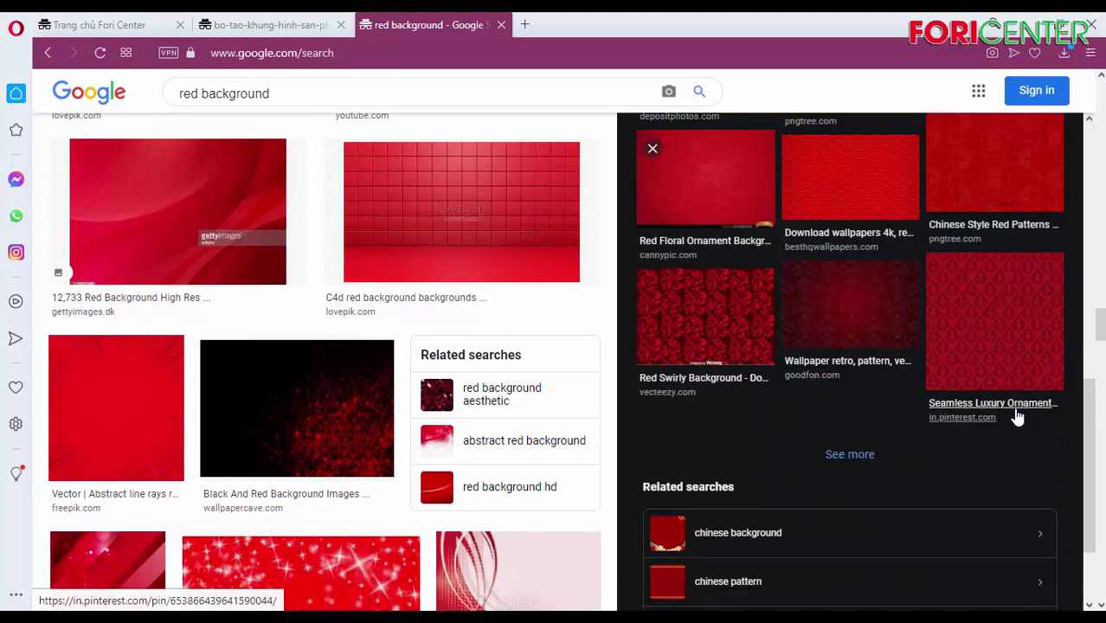
{"action": "scroll", "coordinate": [952, 414], "scroll_direction": "down", "scroll_amount": 1}
{"action": "scroll", "coordinate": [947, 413], "scroll_direction": "up", "scroll_amount": 1}
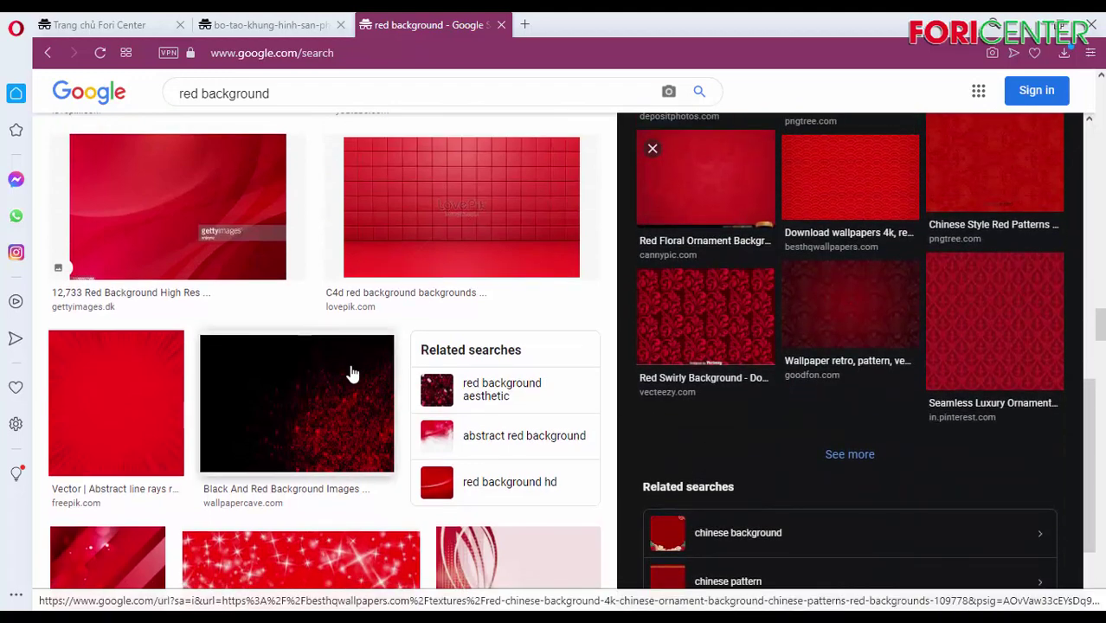
{"action": "scroll", "coordinate": [353, 371], "scroll_direction": "down", "scroll_amount": 4}
{"action": "scroll", "coordinate": [360, 364], "scroll_direction": "down", "scroll_amount": 3}
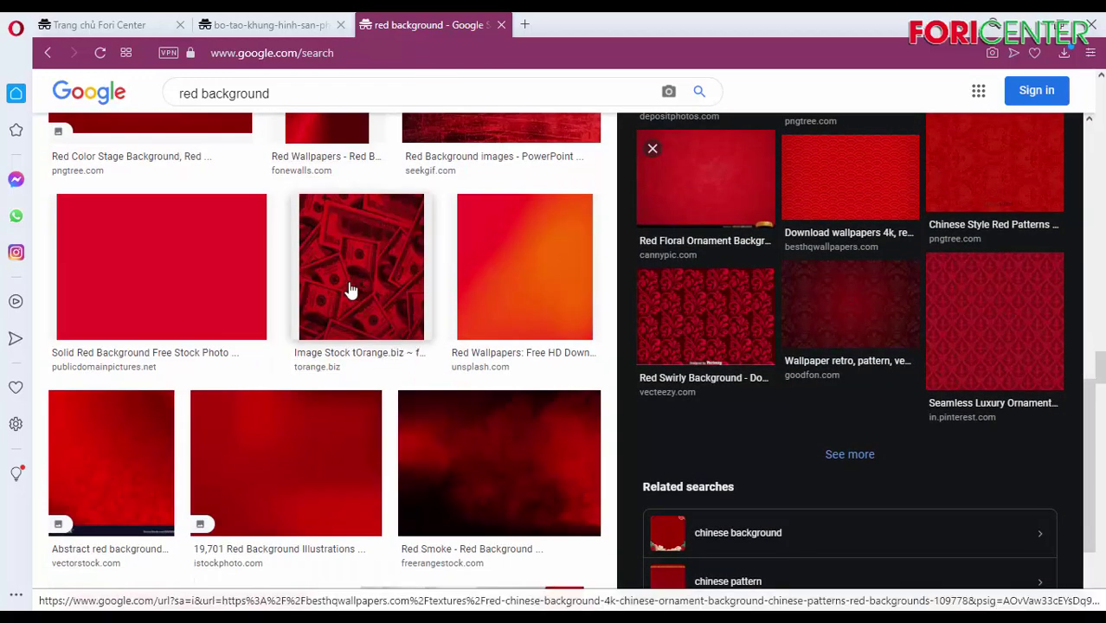
{"action": "scroll", "coordinate": [433, 424], "scroll_direction": "down", "scroll_amount": 1}
{"action": "left_click", "coordinate": [506, 388]}
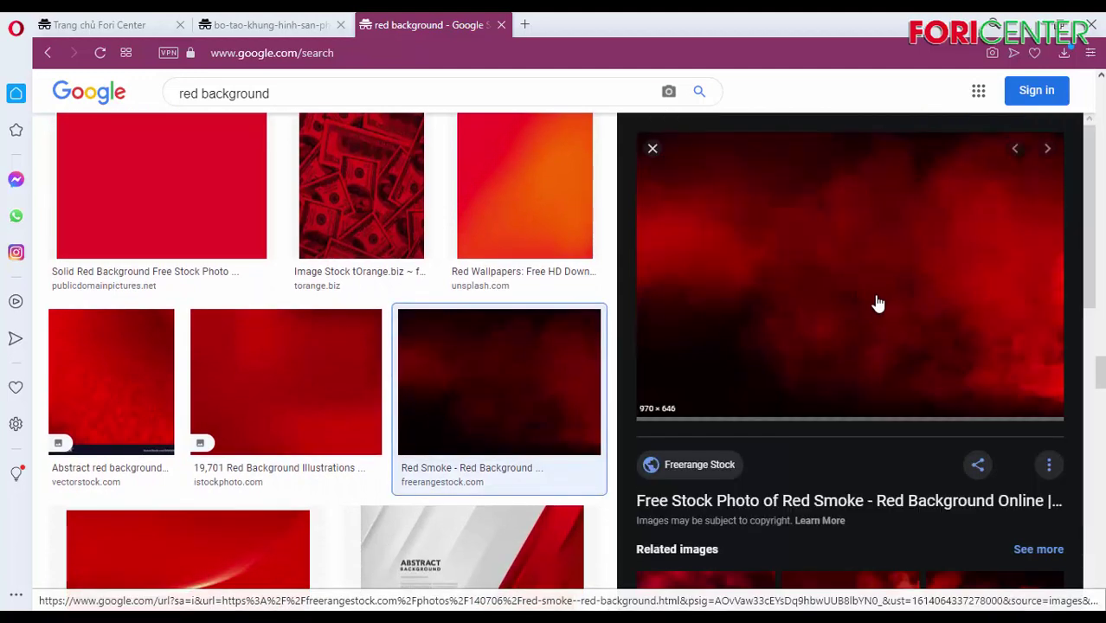
{"action": "scroll", "coordinate": [891, 312], "scroll_direction": "down", "scroll_amount": 4}
{"action": "scroll", "coordinate": [185, 427], "scroll_direction": "down", "scroll_amount": 4}
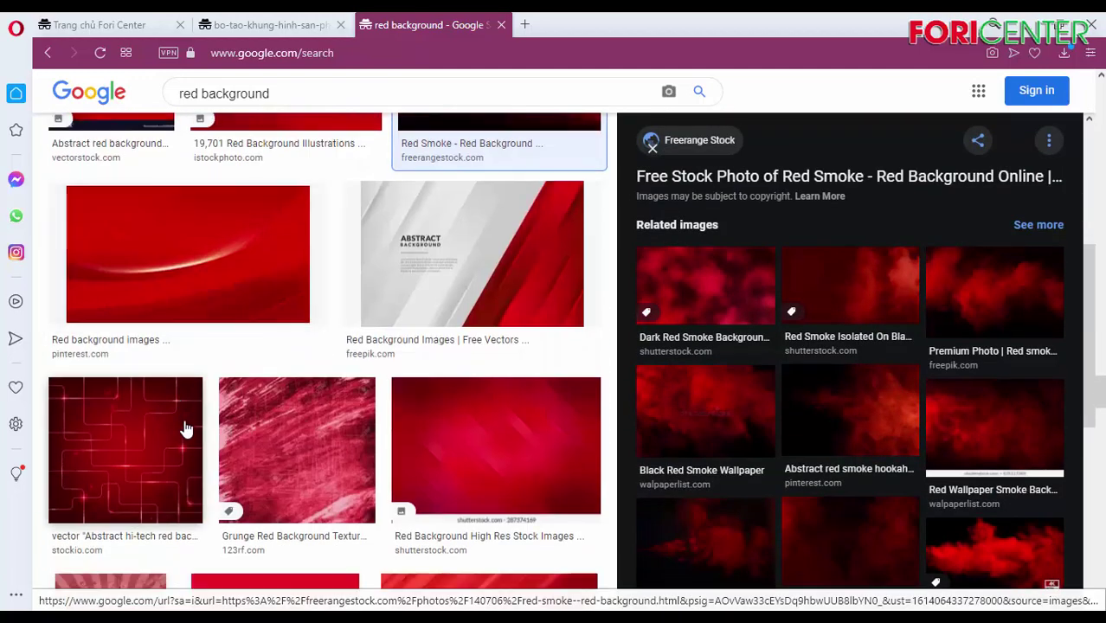
{"action": "left_click", "coordinate": [128, 412]}
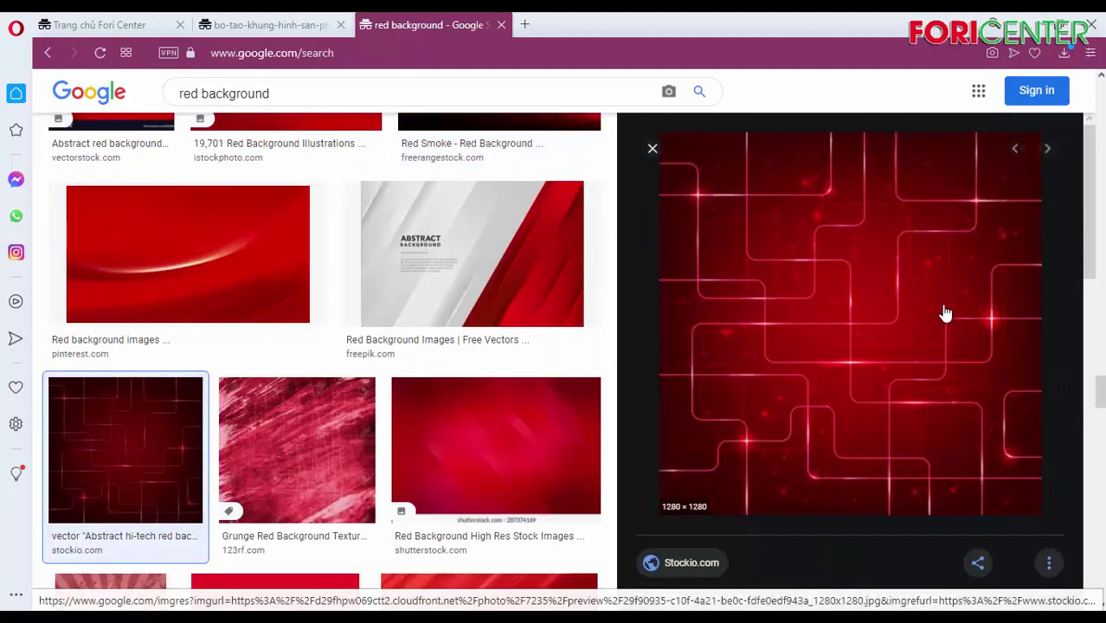
- Save the hi-tech red background image to Downloads, then bring up Windows search for PowerPoint
{"action": "right_click", "coordinate": [821, 307]}
{"action": "left_click", "coordinate": [906, 424]}
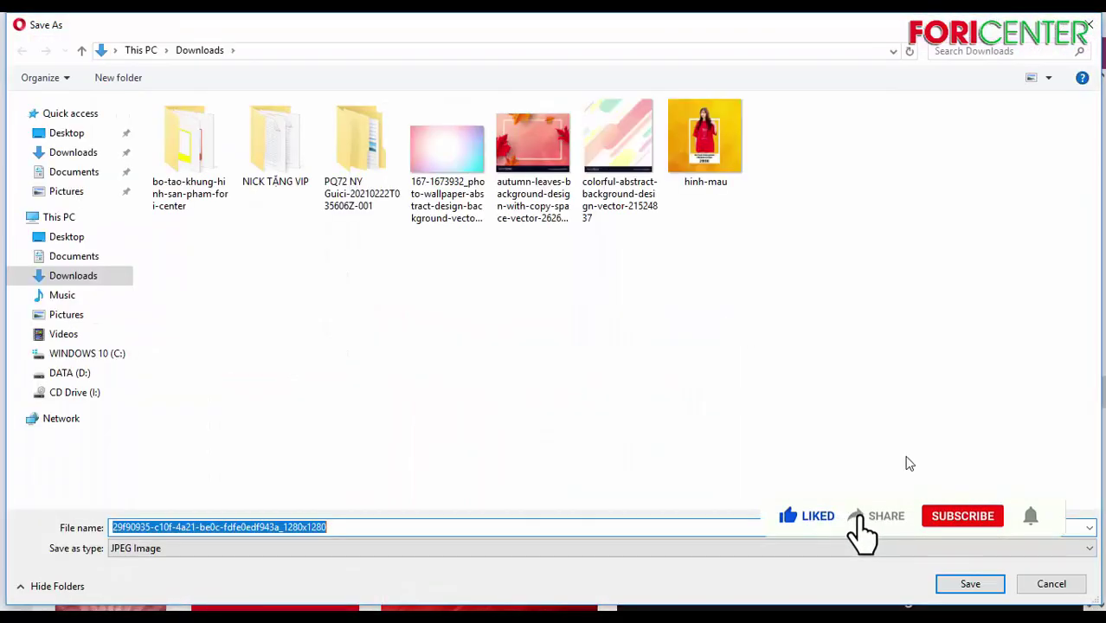
{"action": "left_click", "coordinate": [971, 584]}
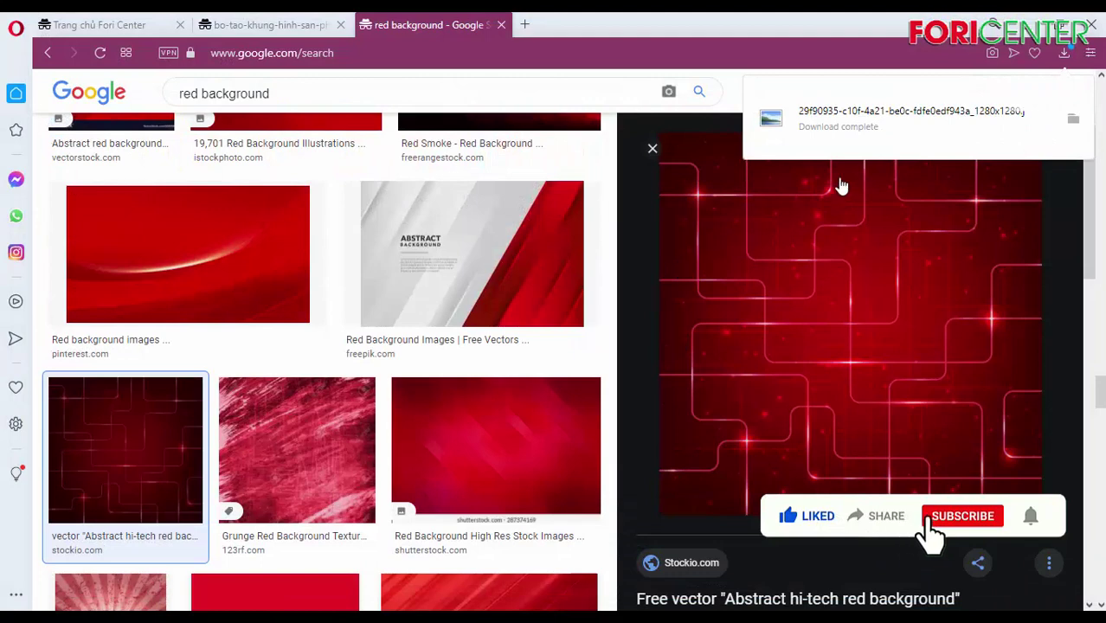
{"action": "key", "text": "alt+Tab"}
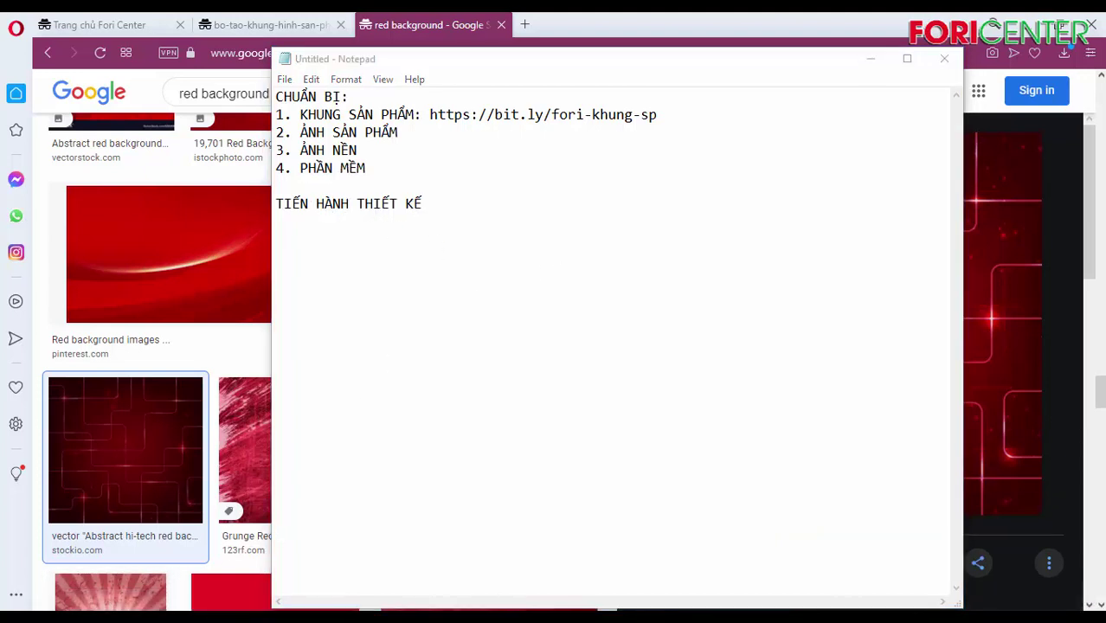
{"action": "key", "text": "super+s"}
{"action": "type", "text": "p"}
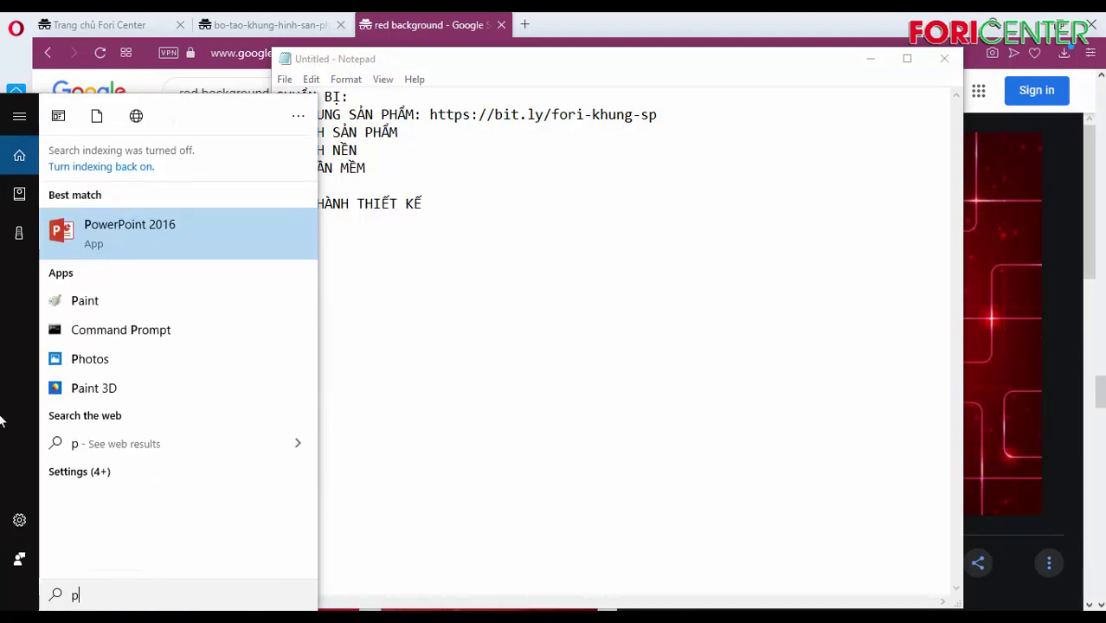
- Launch PowerPoint 2016 and give the new presentation a Custom slide size, scaling content to fit
{"action": "left_click", "coordinate": [231, 221]}
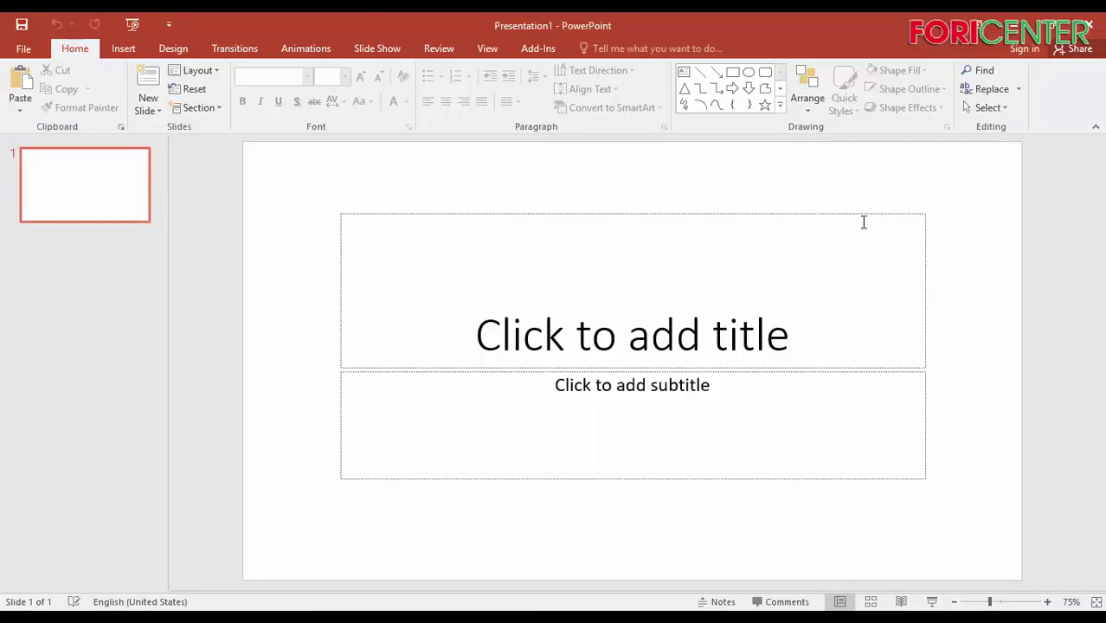
{"action": "left_click", "coordinate": [182, 49]}
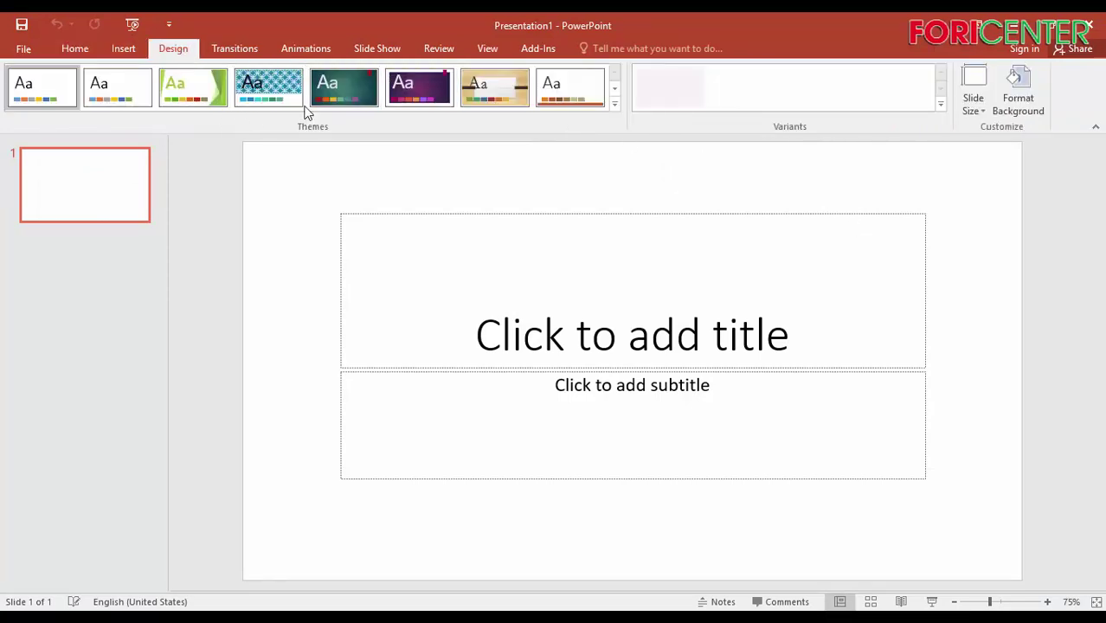
{"action": "left_click", "coordinate": [979, 103]}
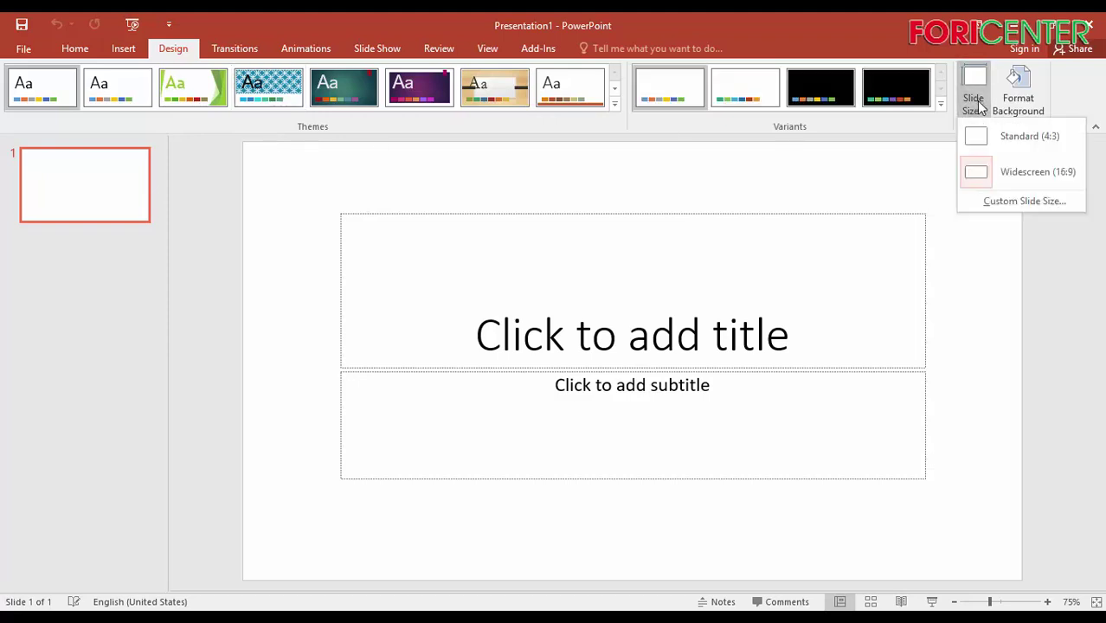
{"action": "left_click", "coordinate": [1029, 202]}
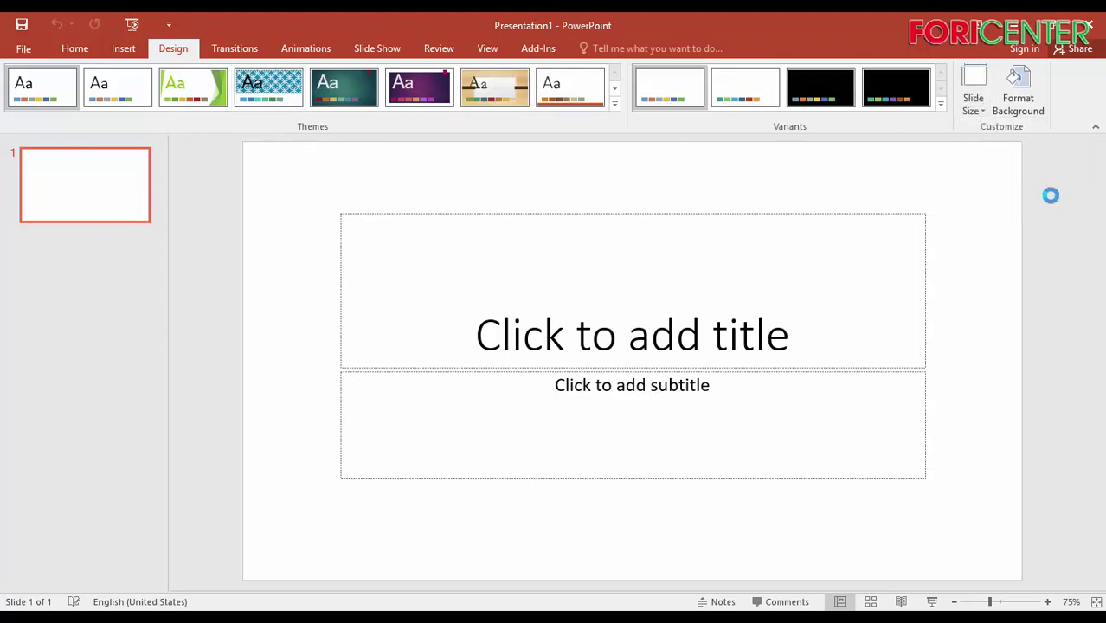
{"action": "left_click", "coordinate": [508, 271]}
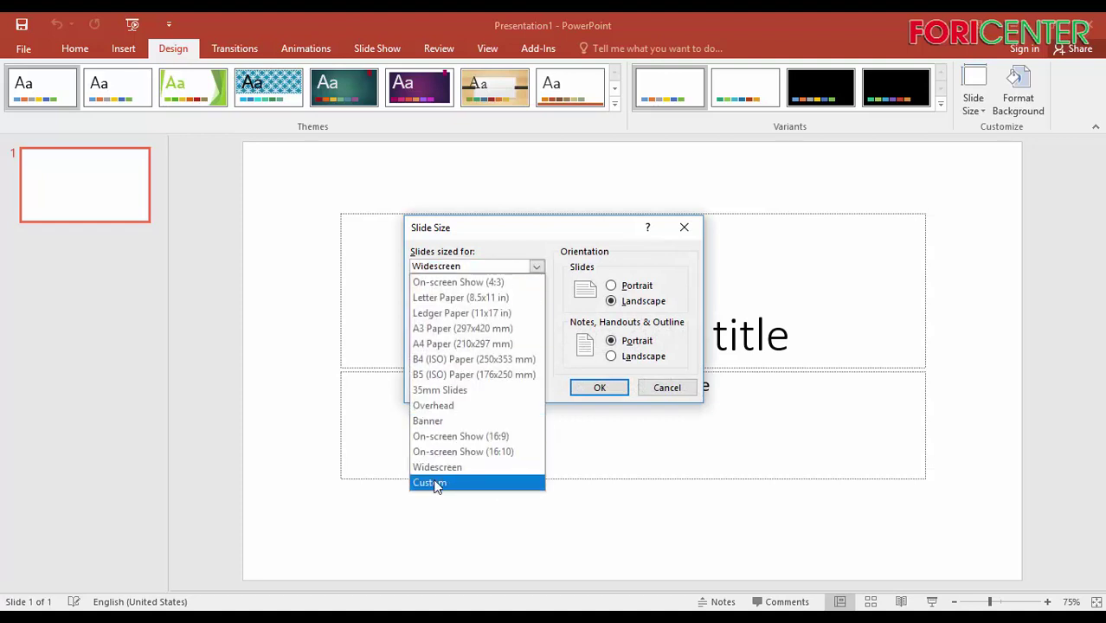
{"action": "left_click", "coordinate": [536, 269]}
{"action": "left_click", "coordinate": [533, 270]}
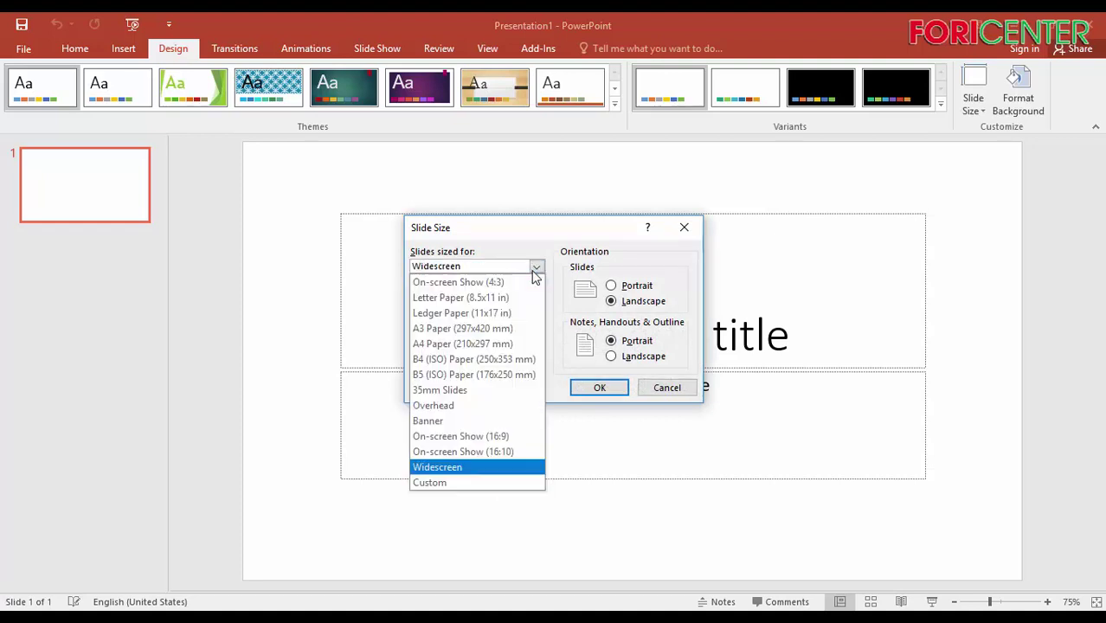
{"action": "left_click", "coordinate": [473, 484]}
{"action": "left_click", "coordinate": [434, 296]}
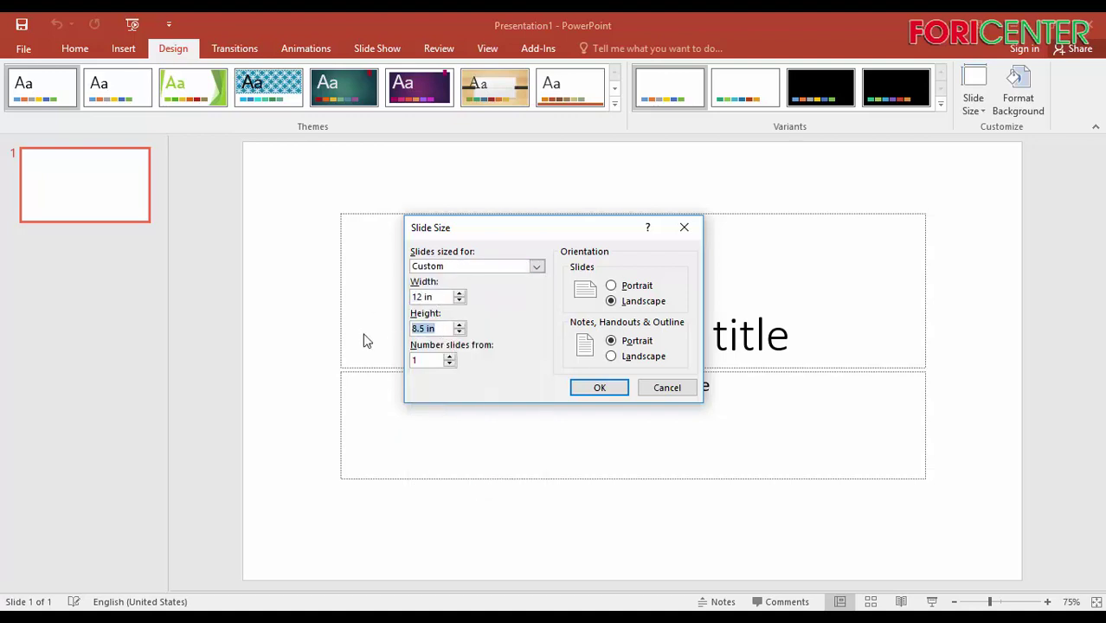
{"action": "left_click", "coordinate": [600, 388]}
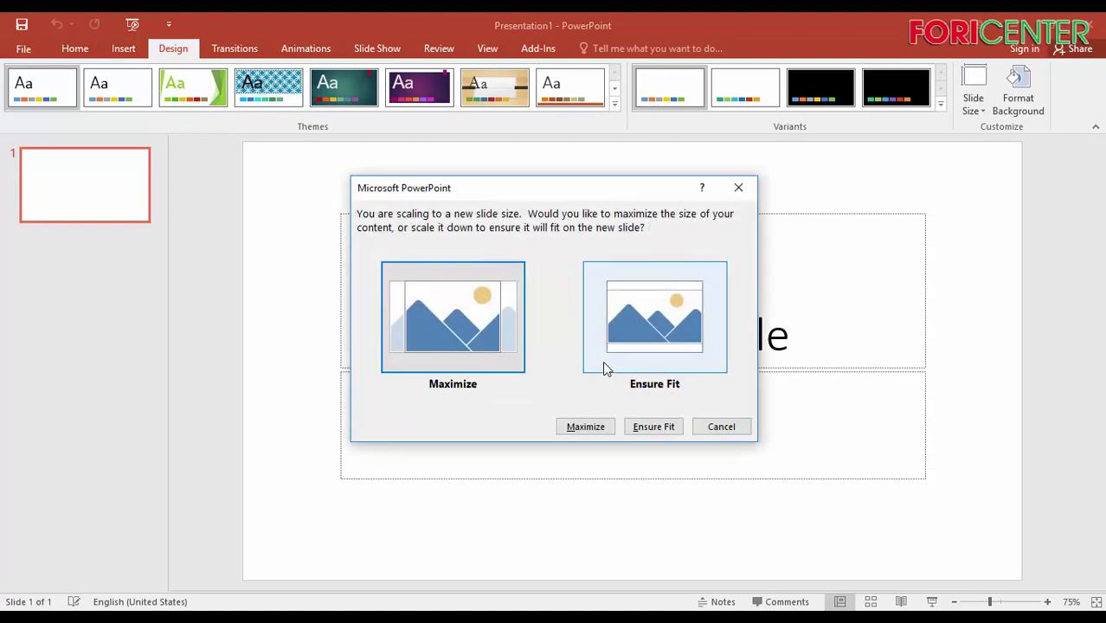
{"action": "left_click", "coordinate": [452, 313]}
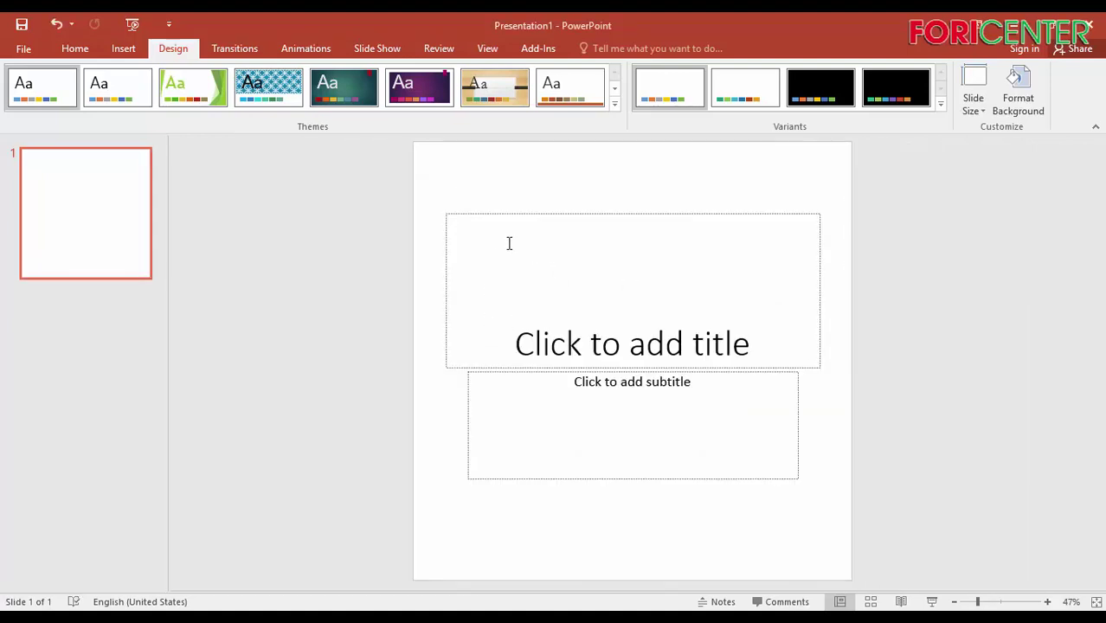
- Delete the title and subtitle placeholders so the slide is blank
{"action": "left_click", "coordinate": [541, 214]}
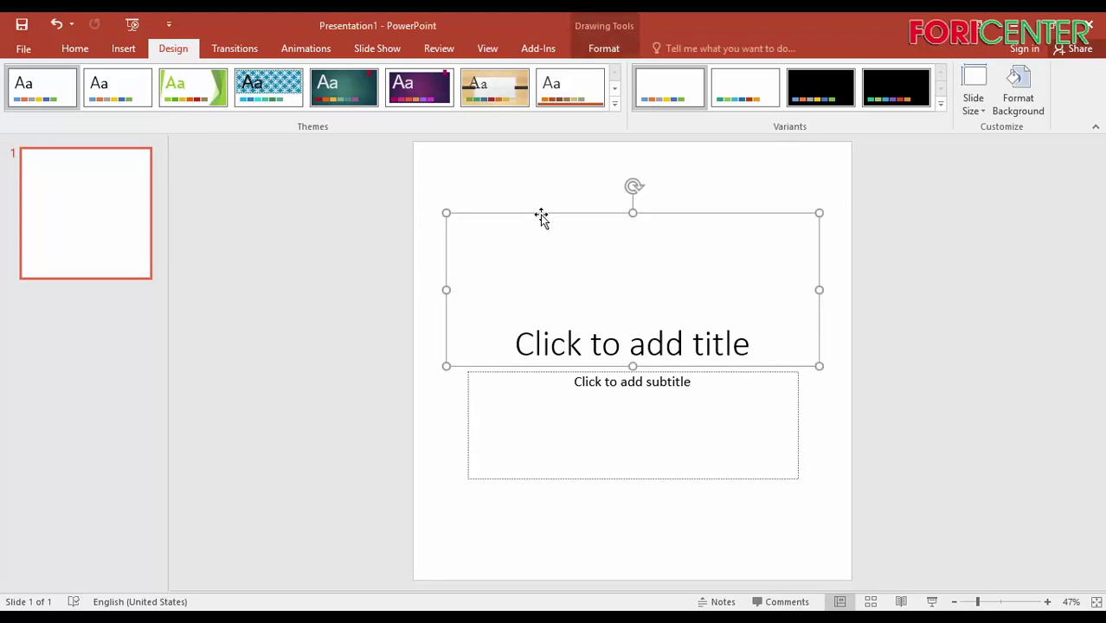
{"action": "key", "text": "Delete"}
{"action": "left_click", "coordinate": [571, 374]}
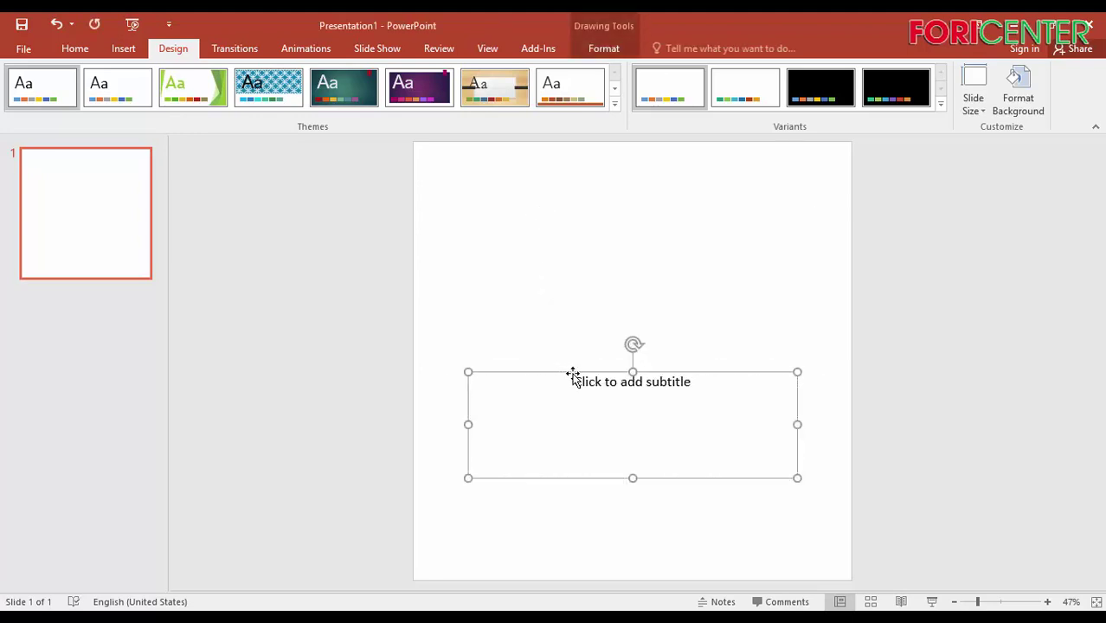
{"action": "key", "text": "Delete"}
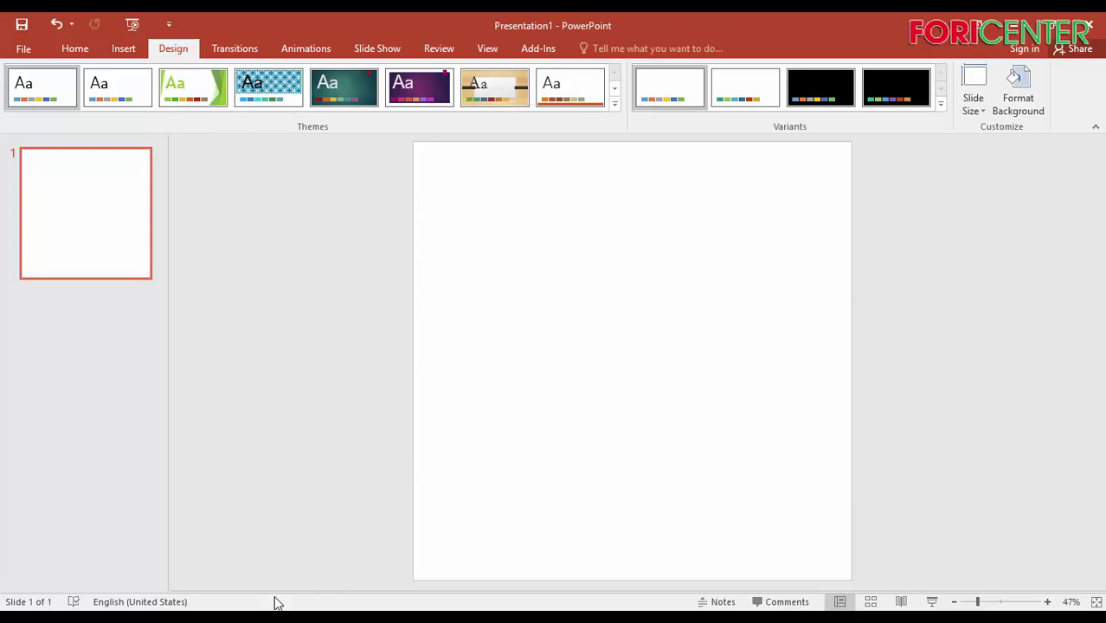
- Review the sample poster in Windows Photo Viewer, then close it and return to Opera
{"action": "mouse_move", "coordinate": [277, 604]}
{"action": "left_click", "coordinate": [358, 574]}
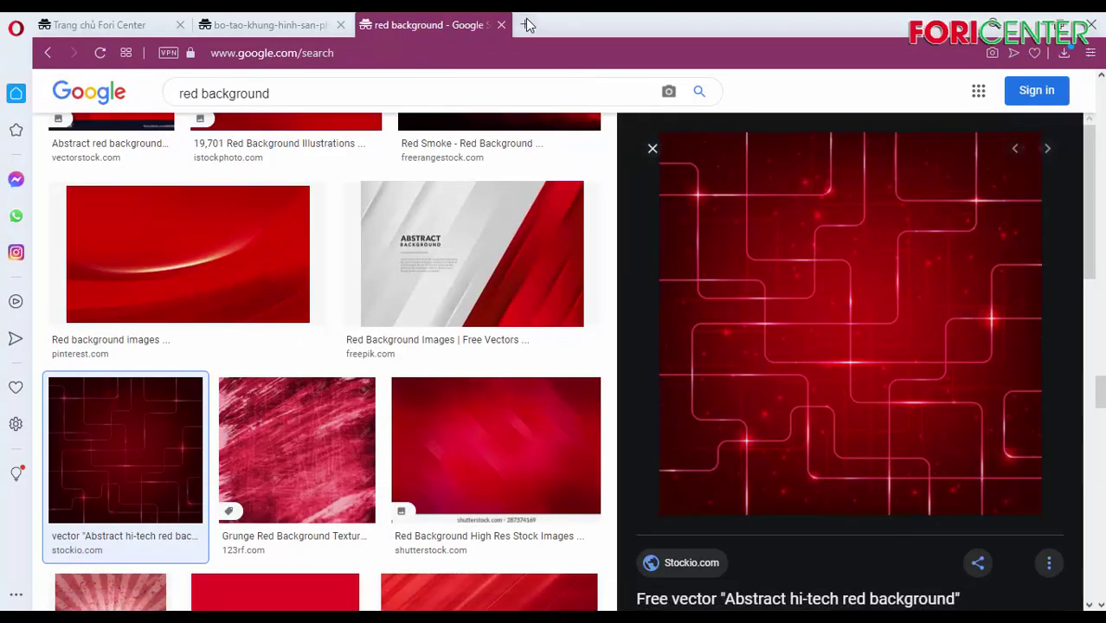
{"action": "mouse_move", "coordinate": [666, 603]}
{"action": "left_click", "coordinate": [666, 546]}
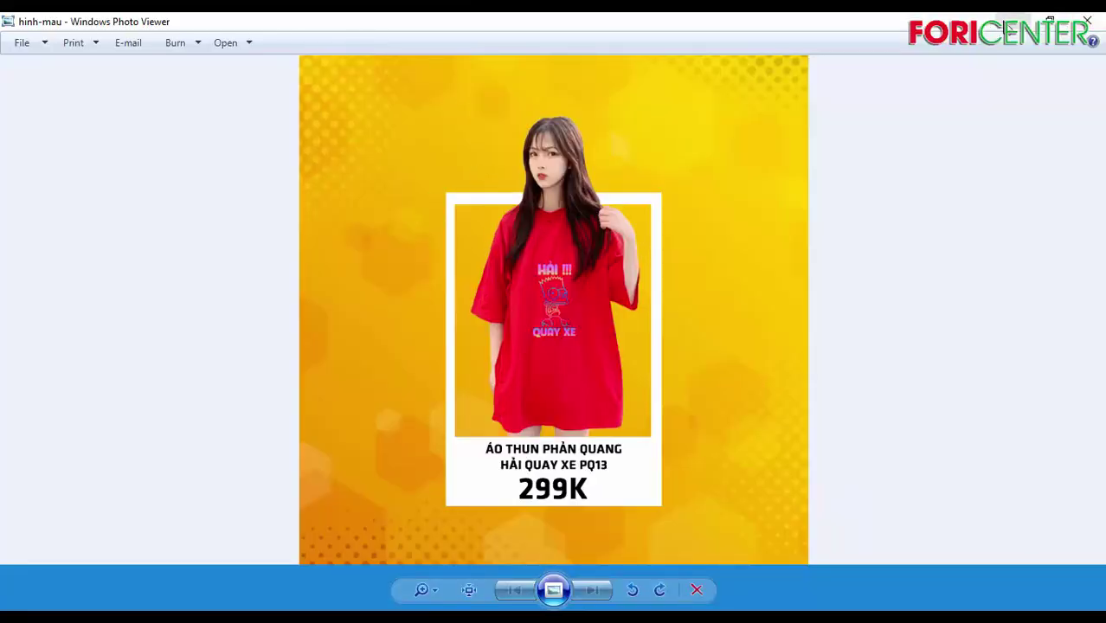
{"action": "left_click", "coordinate": [1011, 21]}
- Open a fresh Speed Dial tab beside the red background results
{"action": "scroll", "coordinate": [452, 333], "scroll_direction": "up", "scroll_amount": 5}
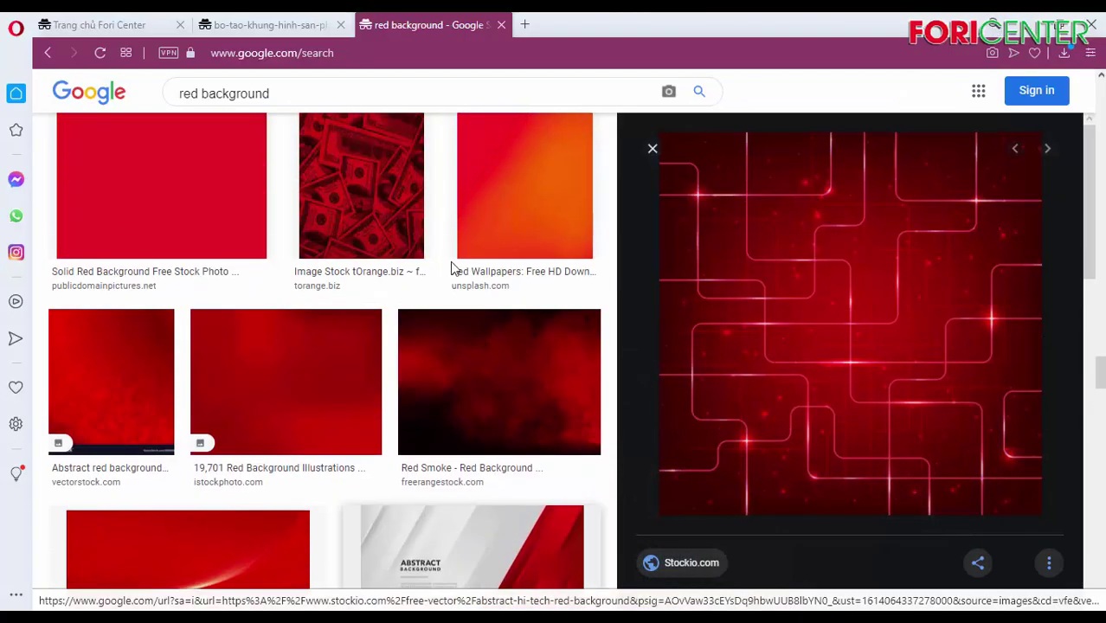
{"action": "scroll", "coordinate": [418, 207], "scroll_direction": "up", "scroll_amount": 2}
{"action": "scroll", "coordinate": [359, 289], "scroll_direction": "up", "scroll_amount": 3}
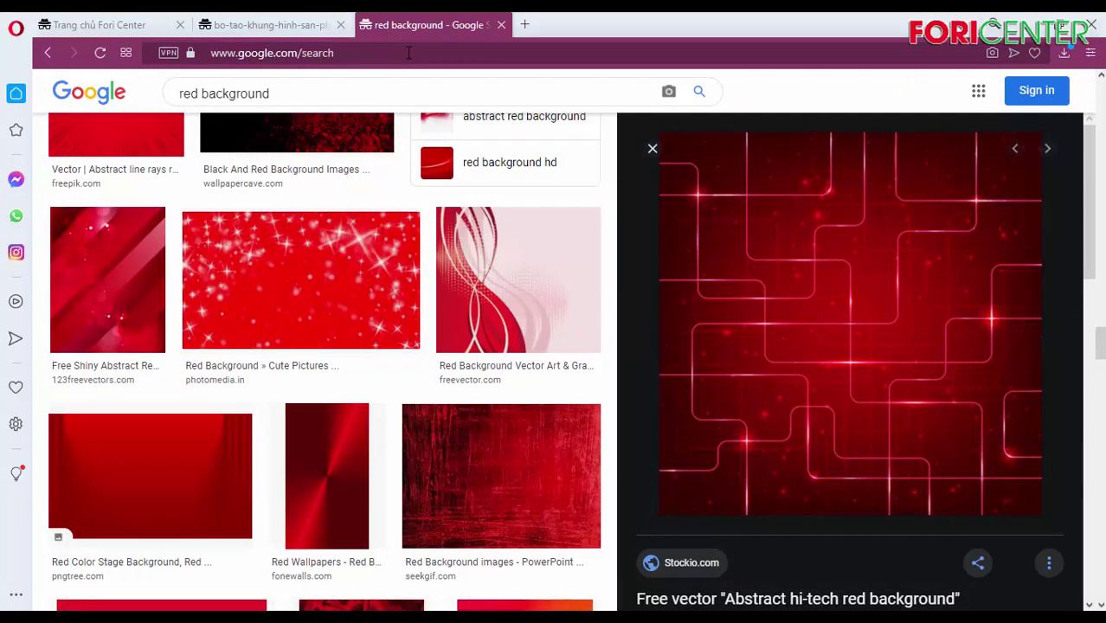
{"action": "left_click", "coordinate": [524, 25]}
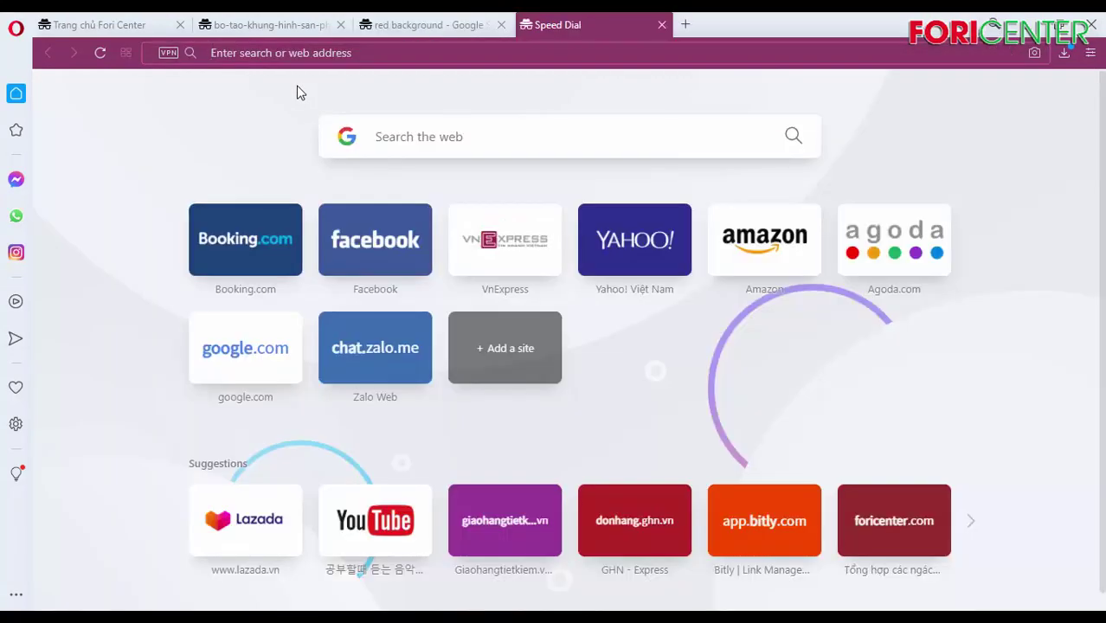
- Upload the Xanh photo to remove.bg and download the cut-out as Xanh-removebg-preview.png
{"action": "type", "text": "rem"}
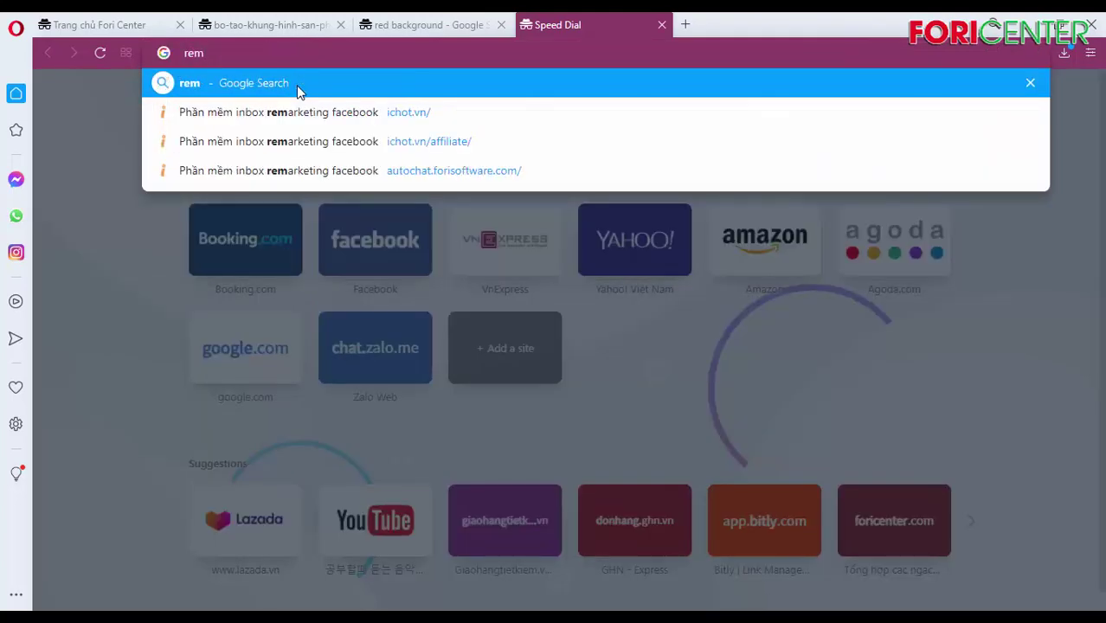
{"action": "type", "text": "ove"}
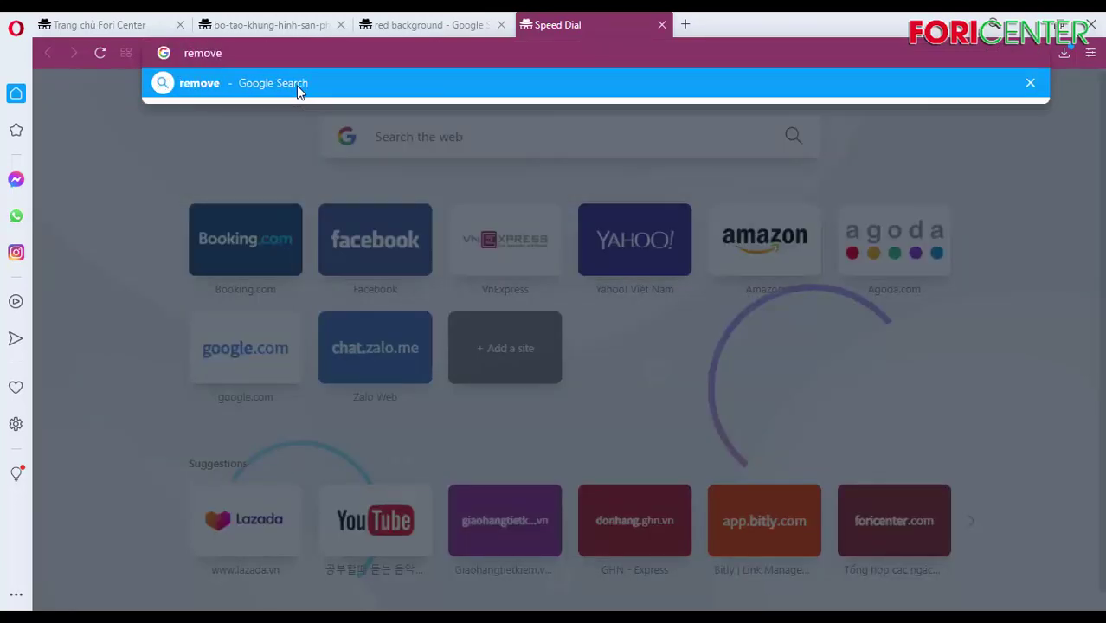
{"action": "type", "text": ".bg"}
{"action": "key", "text": "Return"}
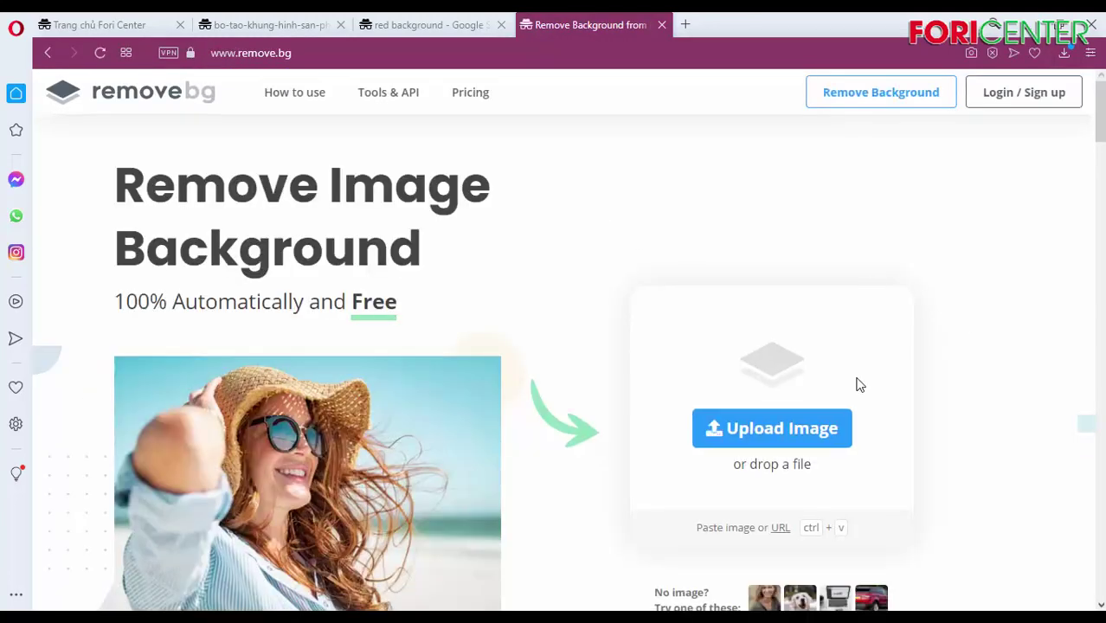
{"action": "left_click", "coordinate": [793, 435]}
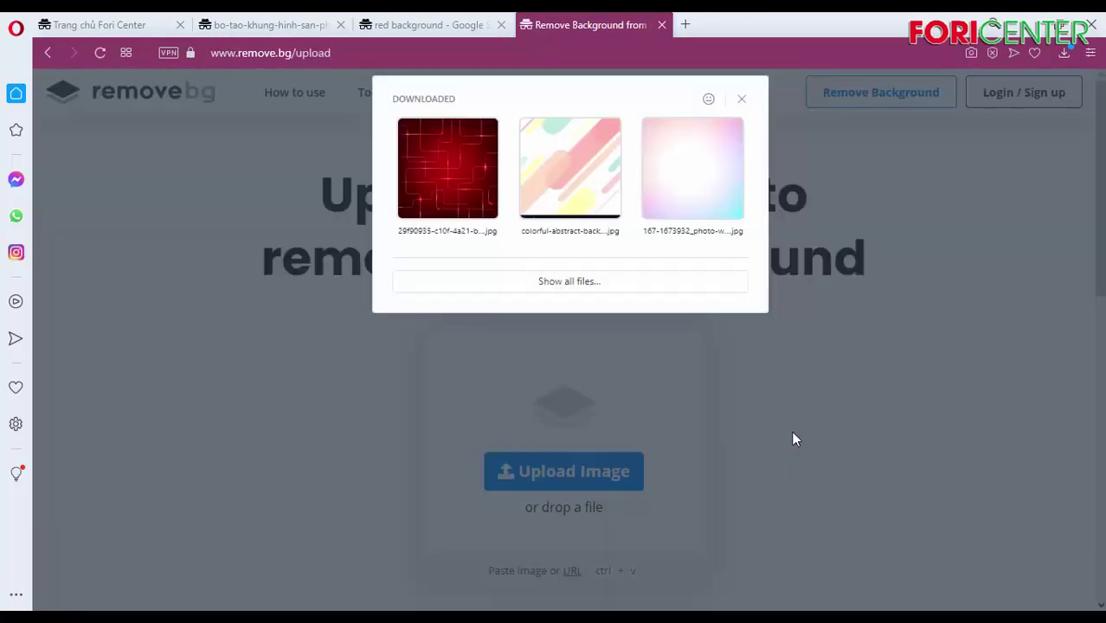
{"action": "left_click", "coordinate": [564, 285]}
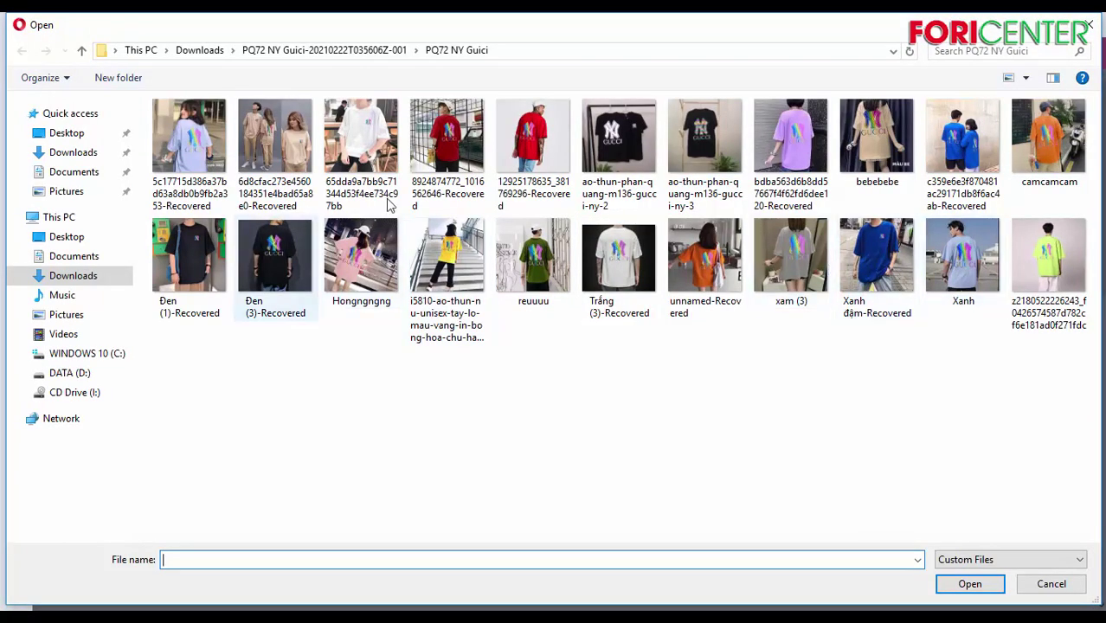
{"action": "left_click", "coordinate": [962, 264]}
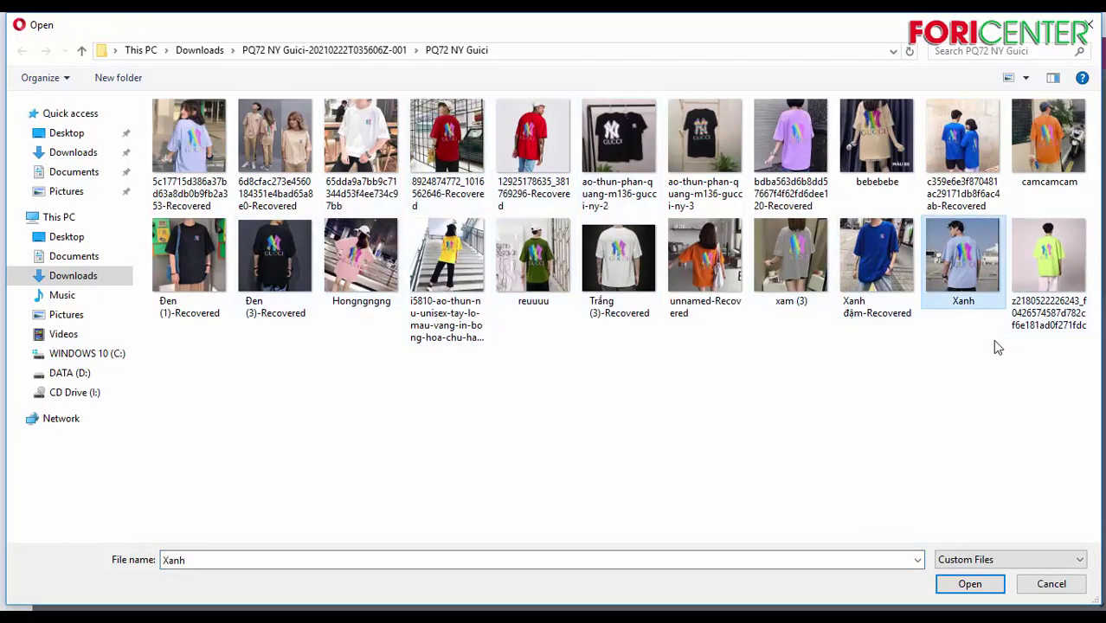
{"action": "left_click", "coordinate": [969, 583]}
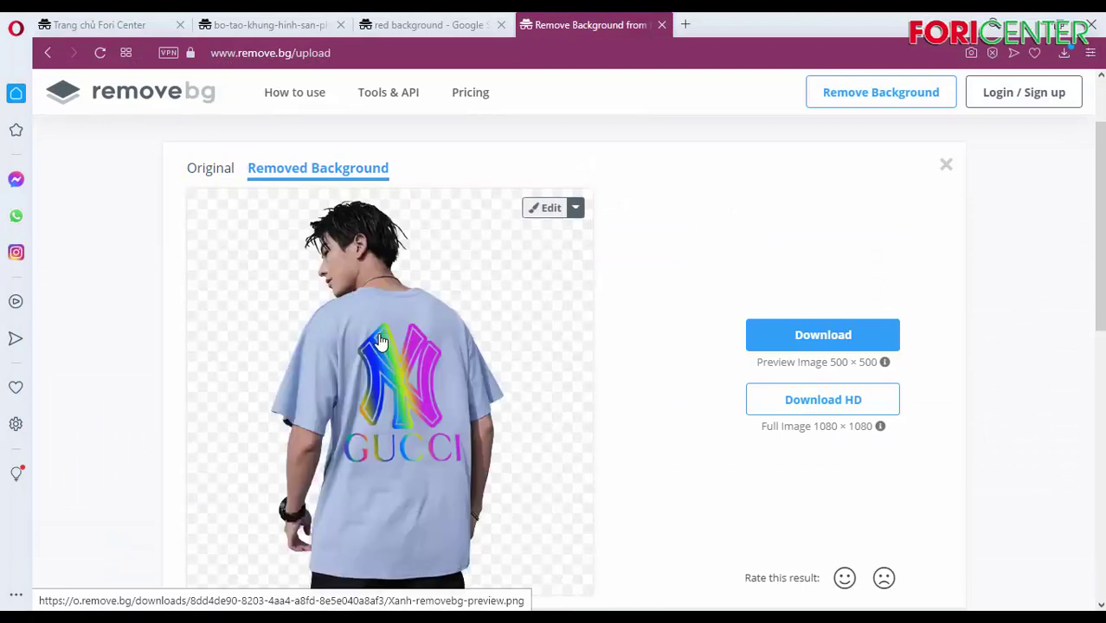
{"action": "scroll", "coordinate": [432, 315], "scroll_direction": "down", "scroll_amount": 1}
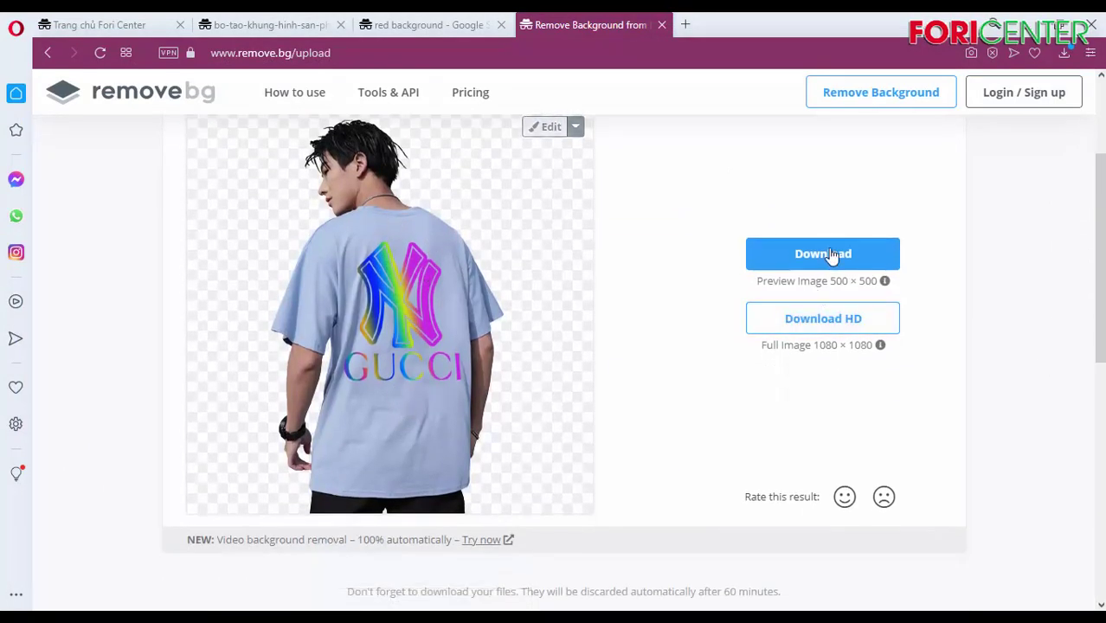
{"action": "left_click", "coordinate": [828, 257]}
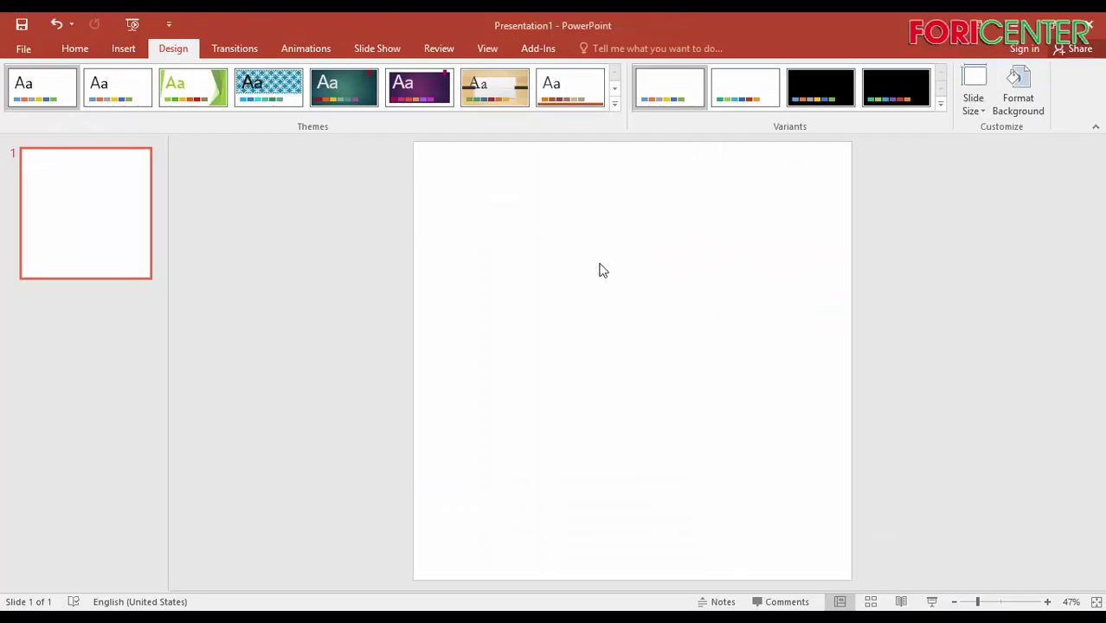
{"action": "left_click", "coordinate": [119, 51]}
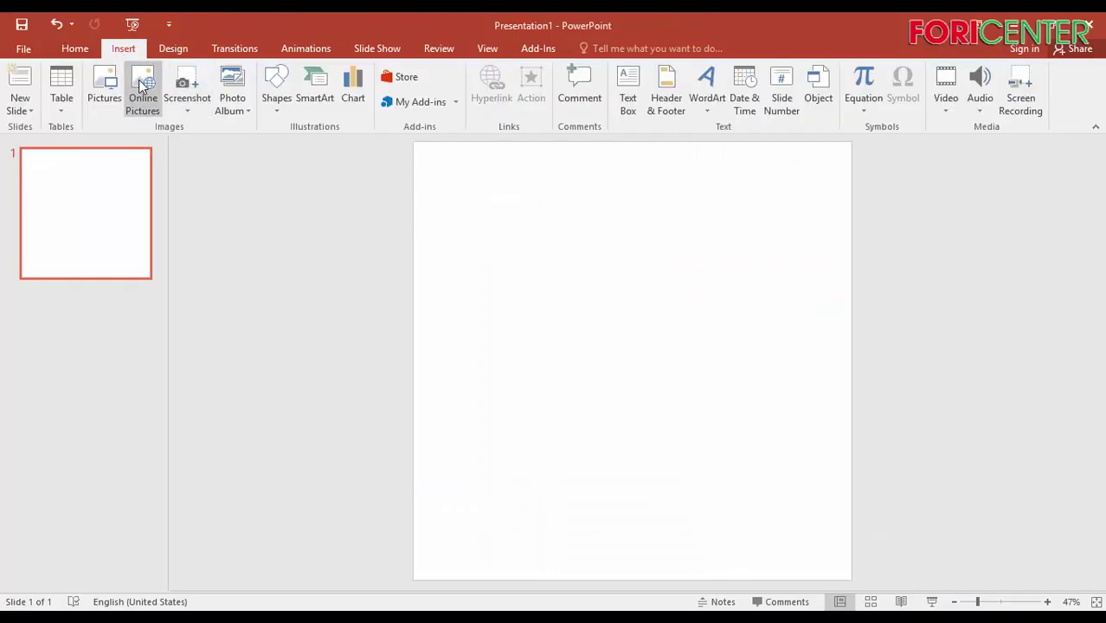
{"action": "left_click", "coordinate": [104, 82]}
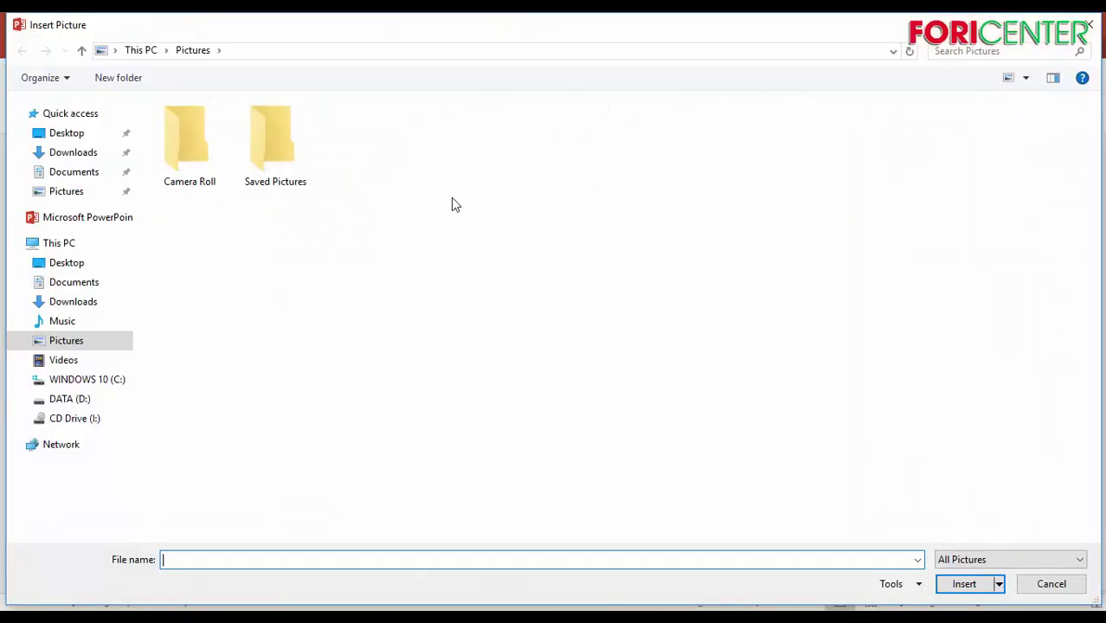
{"action": "left_click", "coordinate": [87, 153]}
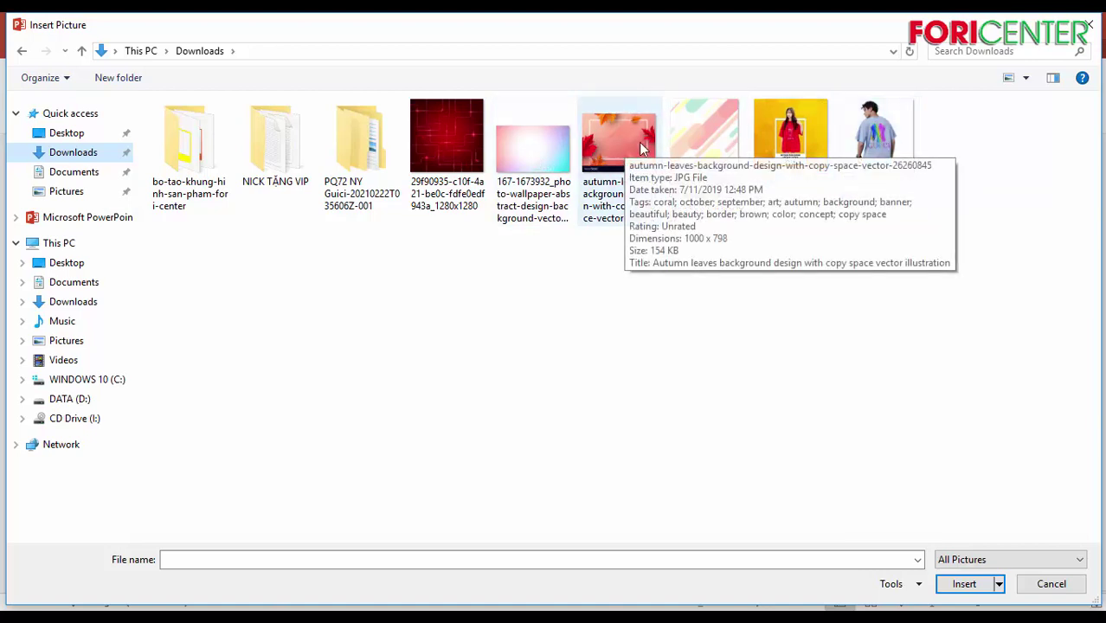
{"action": "left_click", "coordinate": [450, 137]}
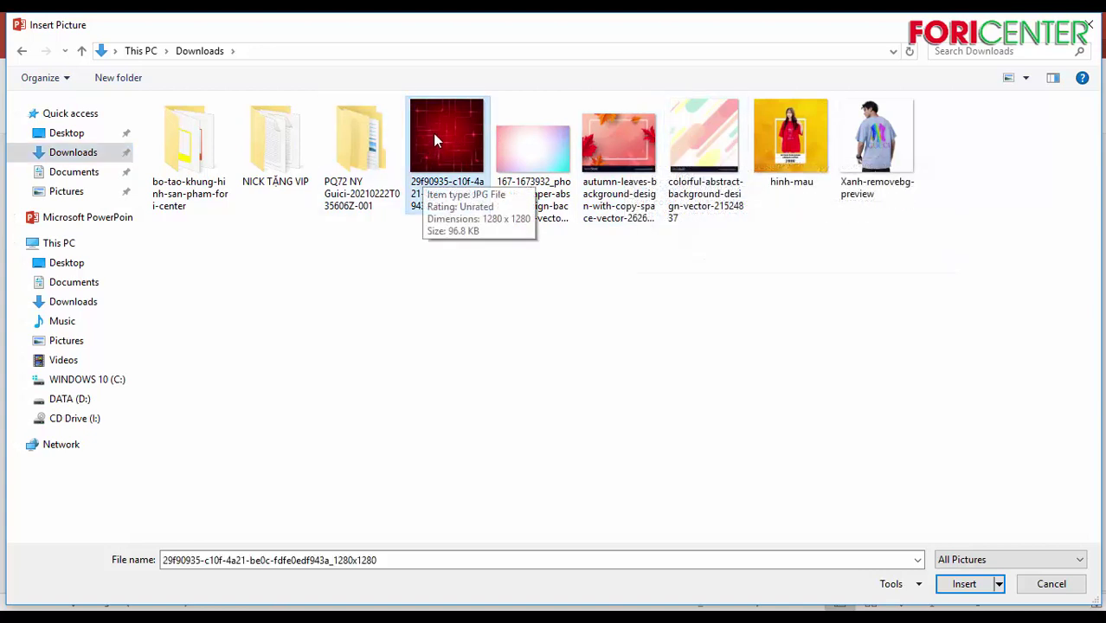
{"action": "double_click", "coordinate": [444, 136]}
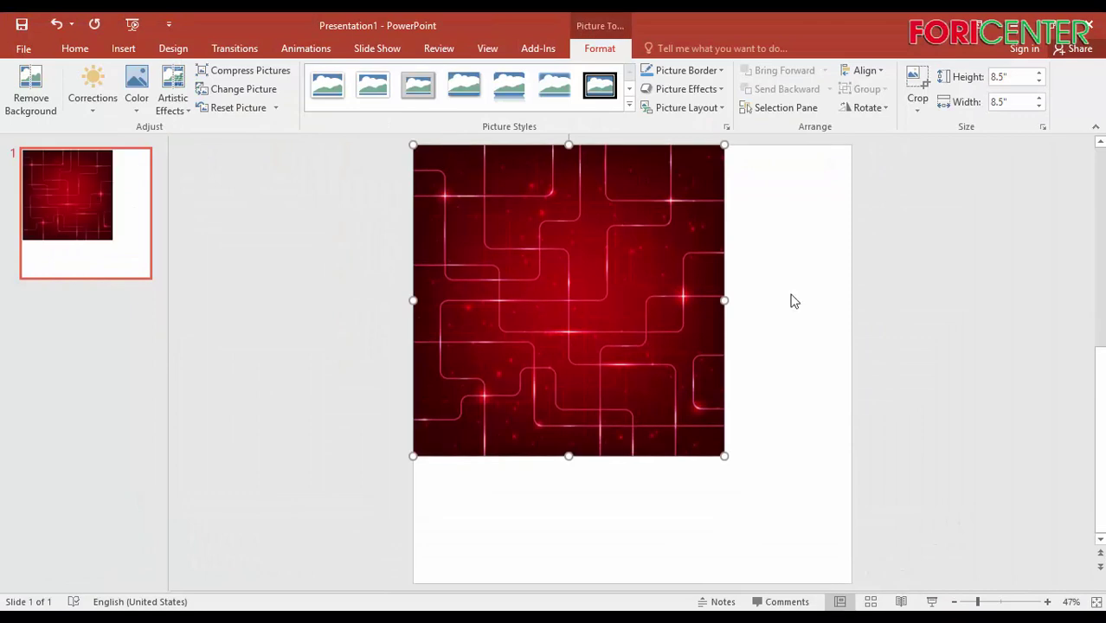
{"action": "left_click_drag", "start_coordinate": [723, 457], "coordinate": [851, 548]}
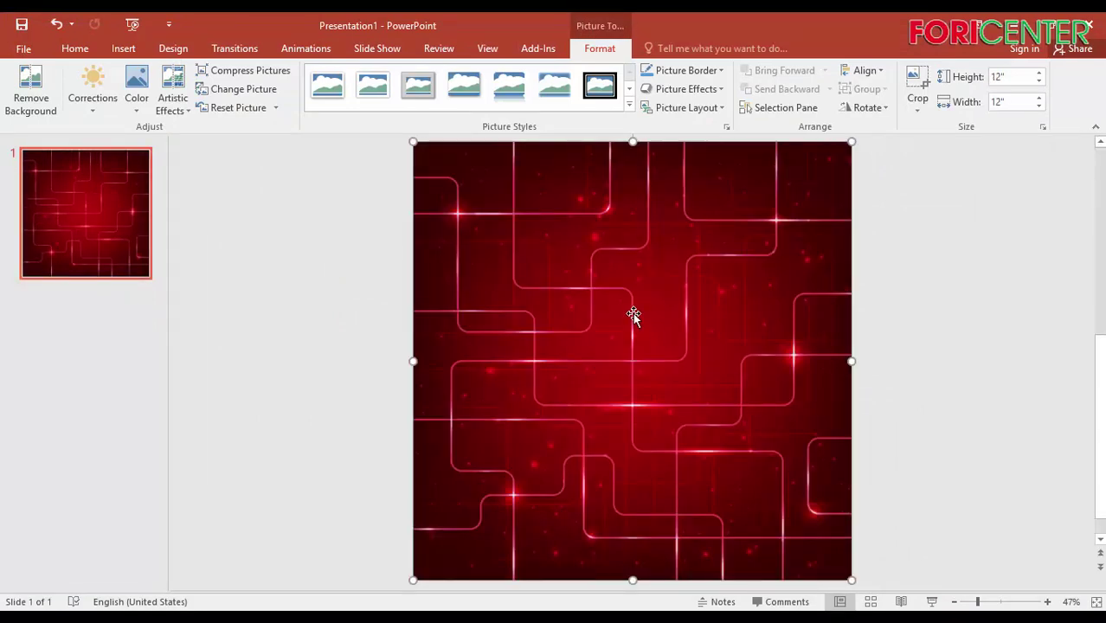
- Replace the red background picture on the slide with the autumn-leaves image
{"action": "key", "text": "Delete"}
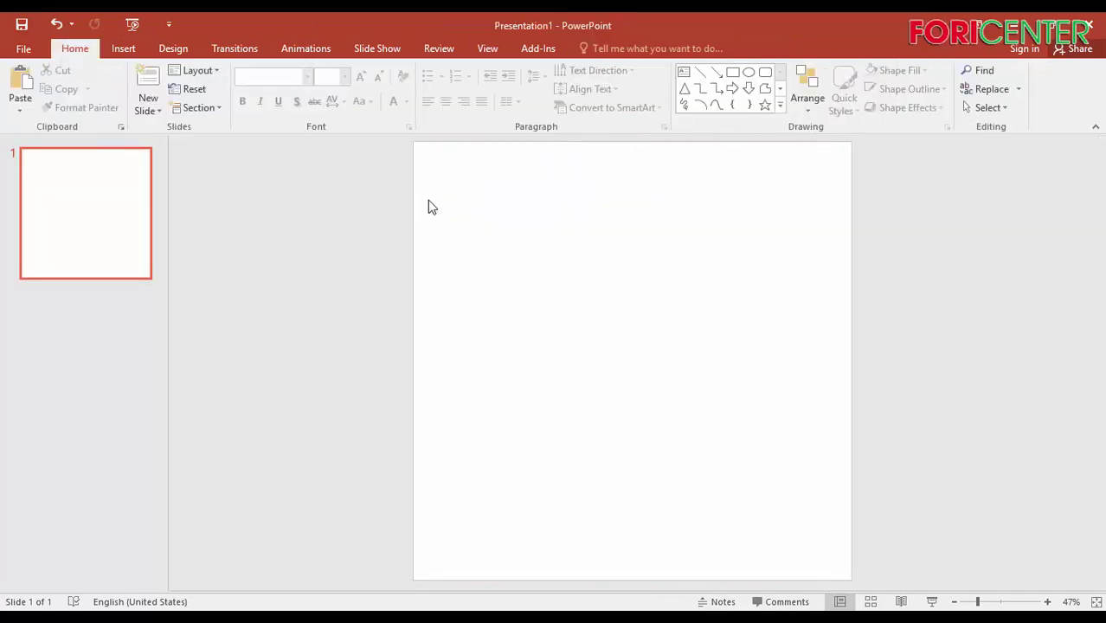
{"action": "left_click", "coordinate": [123, 48]}
{"action": "left_click", "coordinate": [104, 88]}
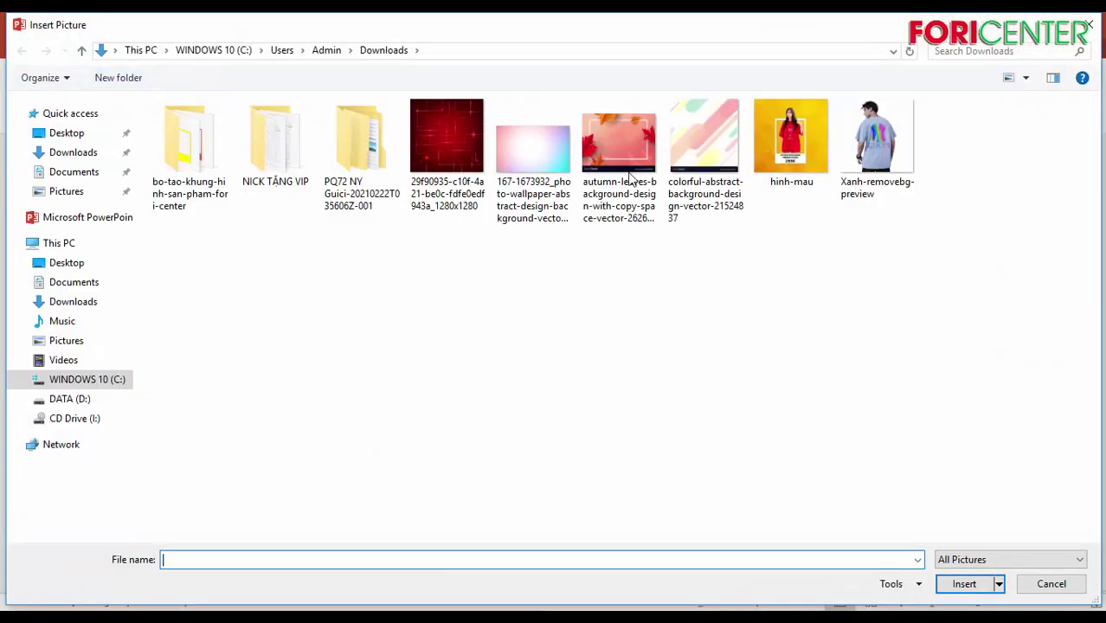
{"action": "double_click", "coordinate": [604, 141]}
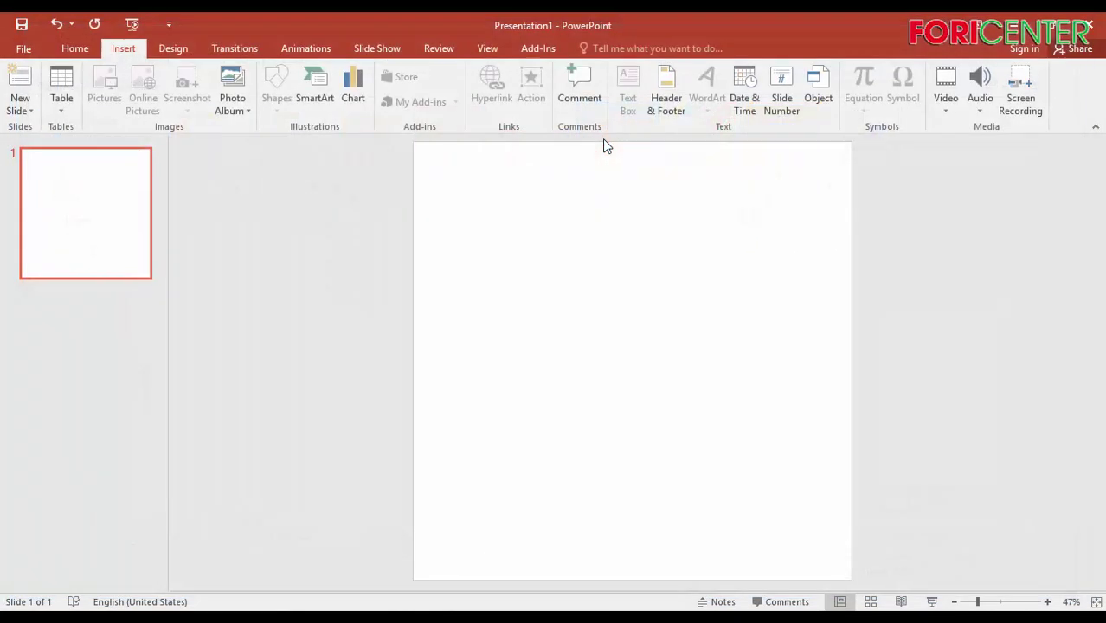
- Enlarge the autumn picture to 13.6 × 17.04 inches and centre it over the slide
{"action": "left_click_drag", "start_coordinate": [597, 346], "coordinate": [446, 186]}
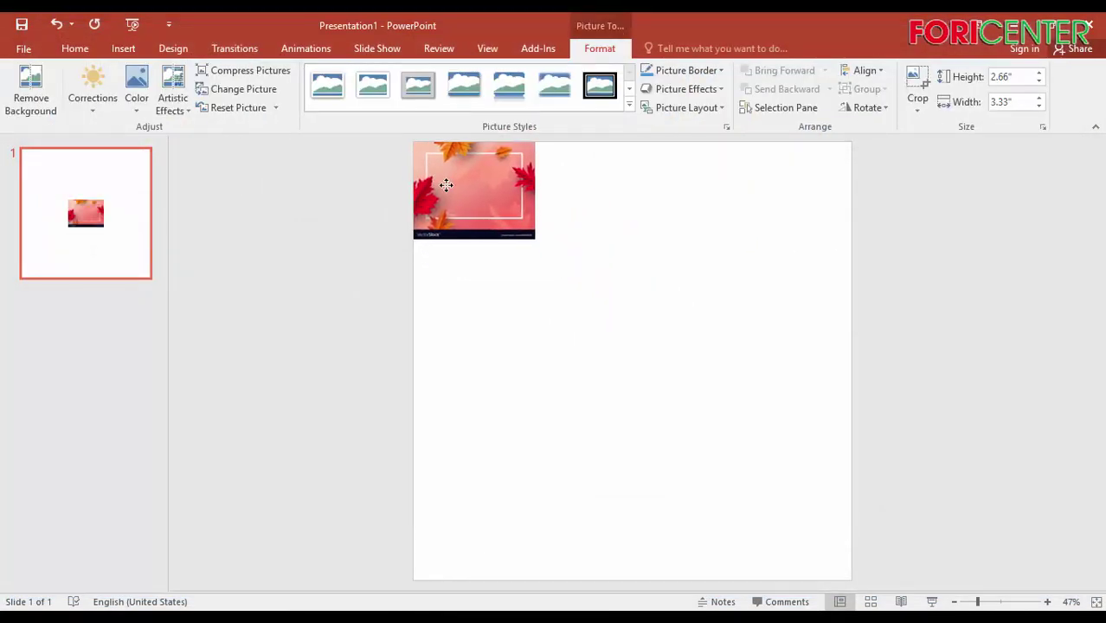
{"action": "mouse_move", "coordinate": [534, 242]}
{"action": "left_mouse_down"}
{"action": "mouse_move", "coordinate": [774, 498]}
{"action": "mouse_move", "coordinate": [990, 622]}
{"action": "left_mouse_up"}
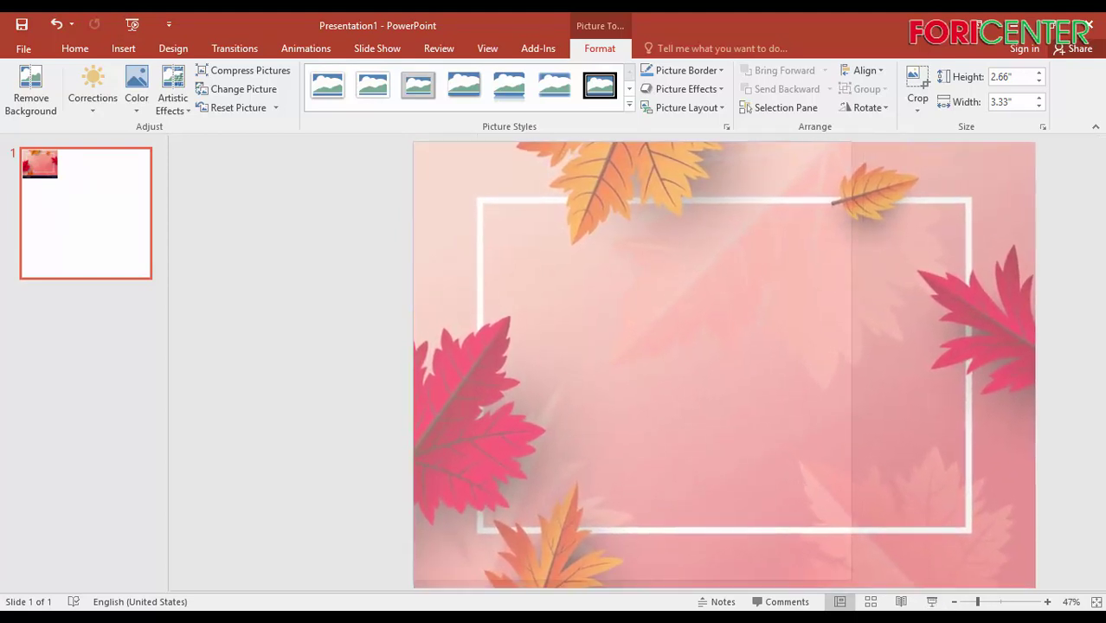
{"action": "left_click_drag", "start_coordinate": [1035, 141], "coordinate": [1039, 134]}
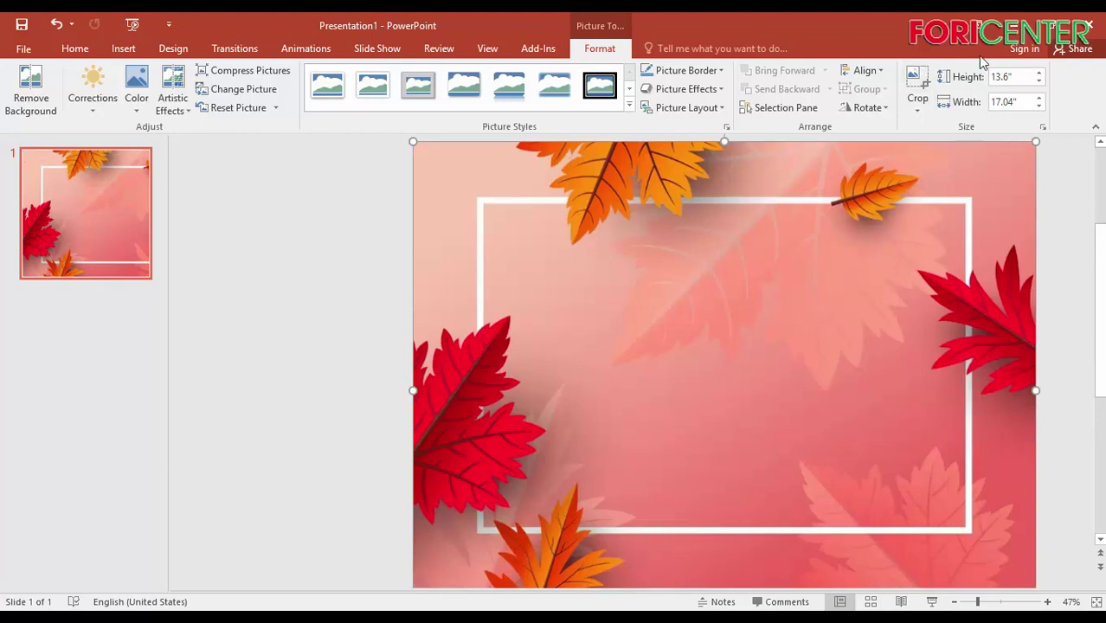
{"action": "mouse_move", "coordinate": [690, 311]}
{"action": "left_mouse_down"}
{"action": "mouse_move", "coordinate": [552, 305]}
{"action": "mouse_move", "coordinate": [597, 312]}
{"action": "left_mouse_up"}
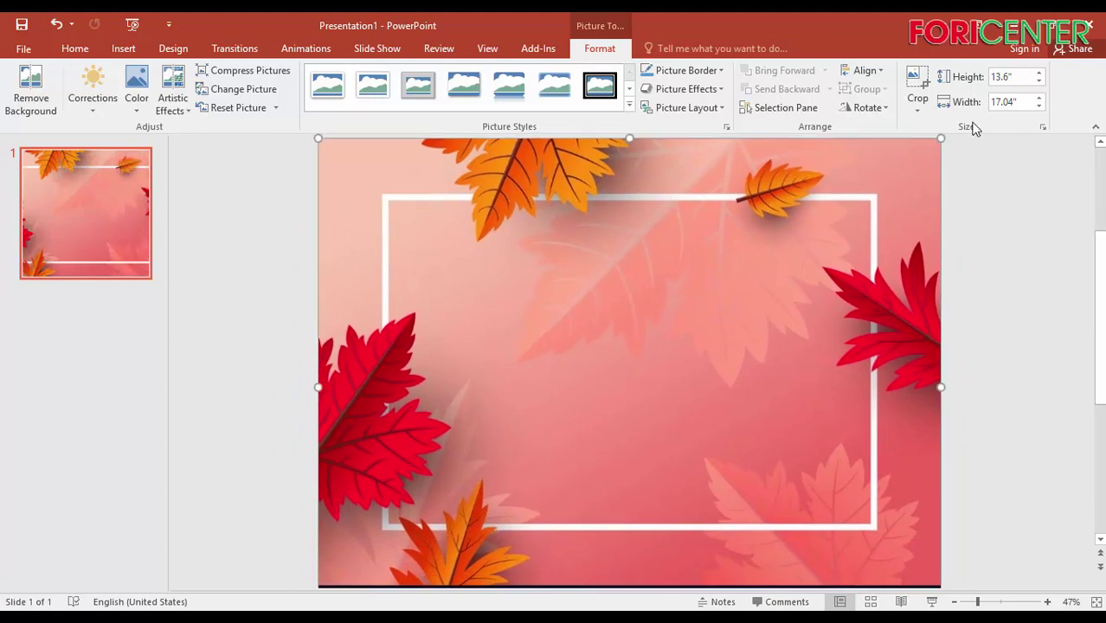
- Crop the autumn picture's sides to the slide width and trim the VectorStock strip off the bottom
{"action": "left_click", "coordinate": [917, 90]}
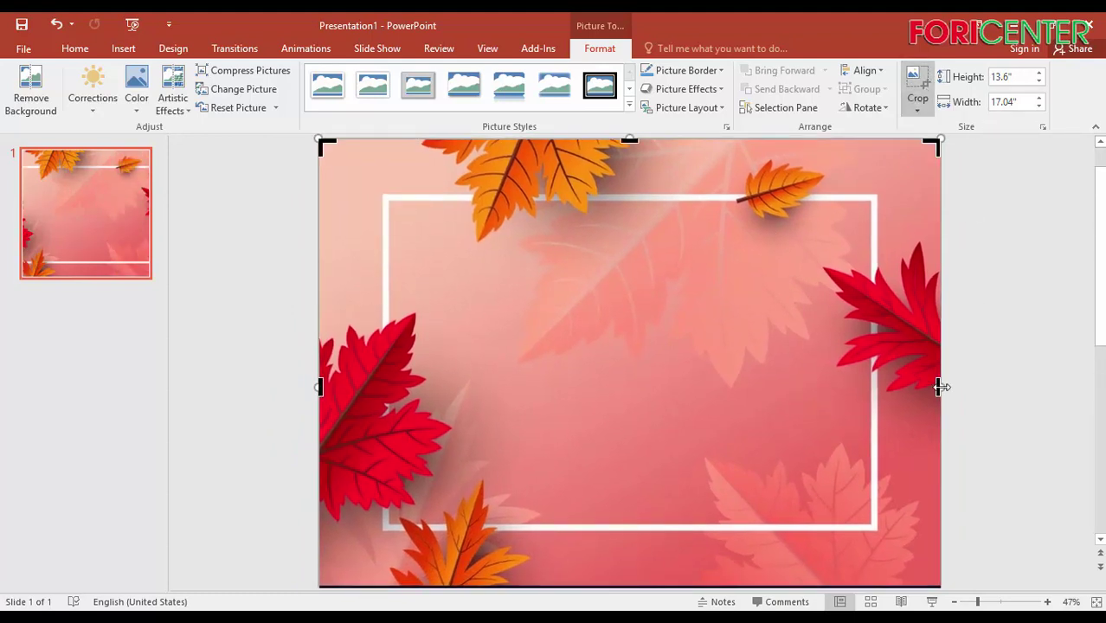
{"action": "left_click_drag", "start_coordinate": [940, 387], "coordinate": [851, 393]}
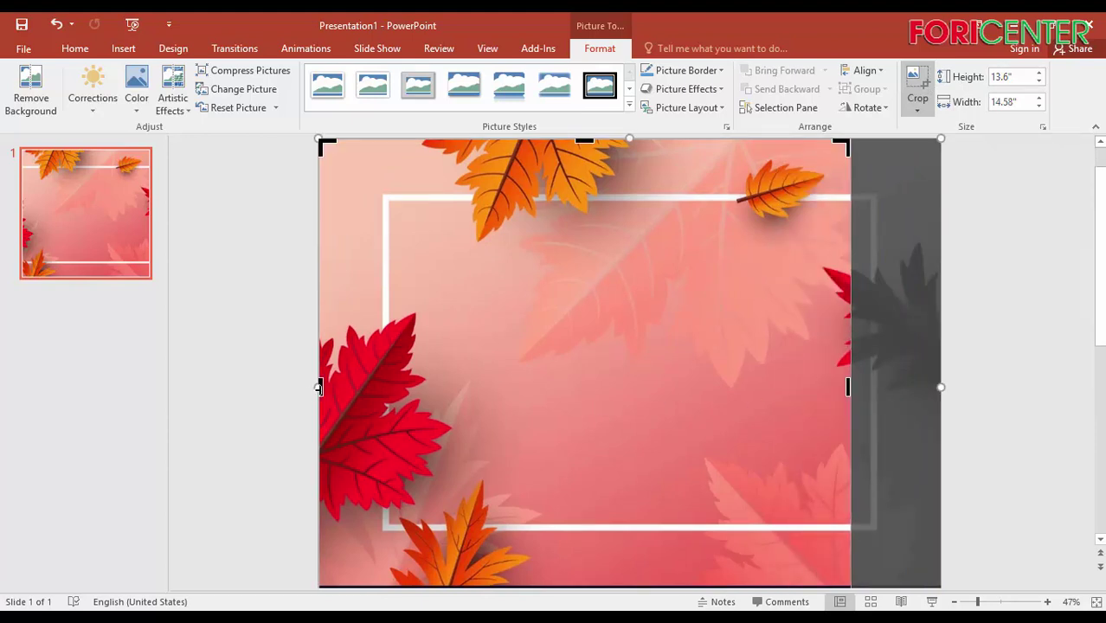
{"action": "left_click_drag", "start_coordinate": [320, 388], "coordinate": [413, 385]}
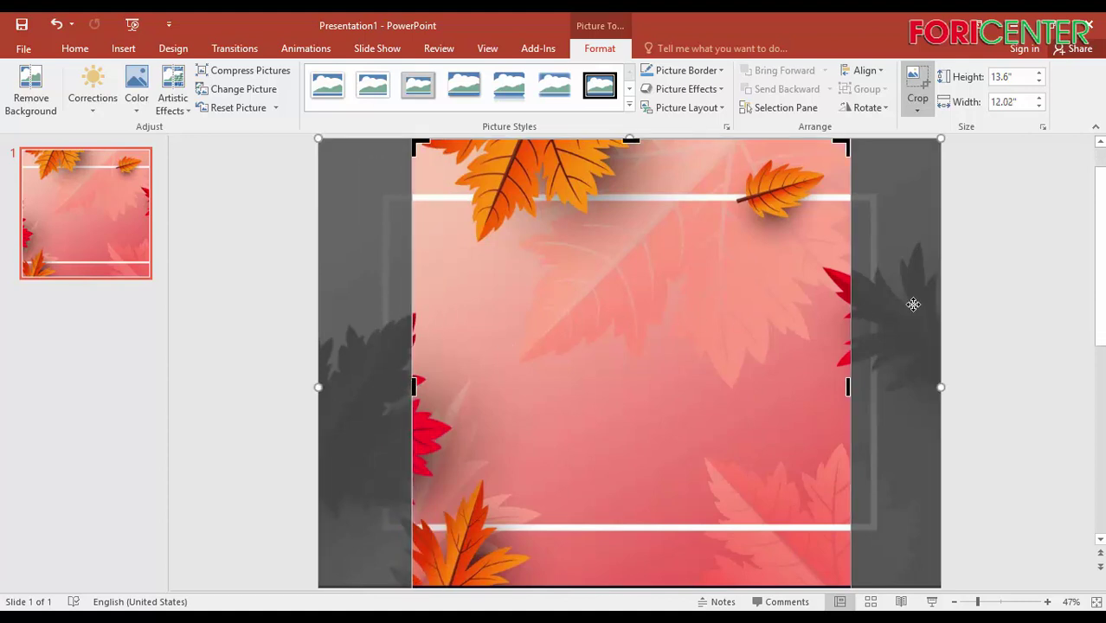
{"action": "left_click", "coordinate": [1034, 235]}
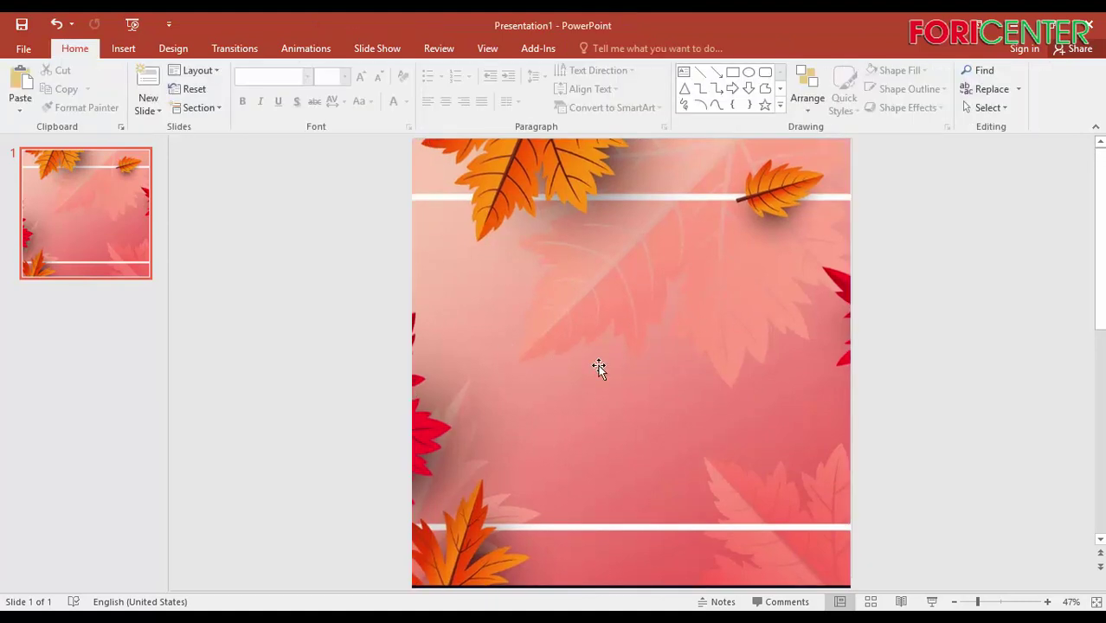
{"action": "double_click", "coordinate": [668, 404]}
{"action": "scroll", "coordinate": [684, 413], "scroll_direction": "down", "scroll_amount": 2}
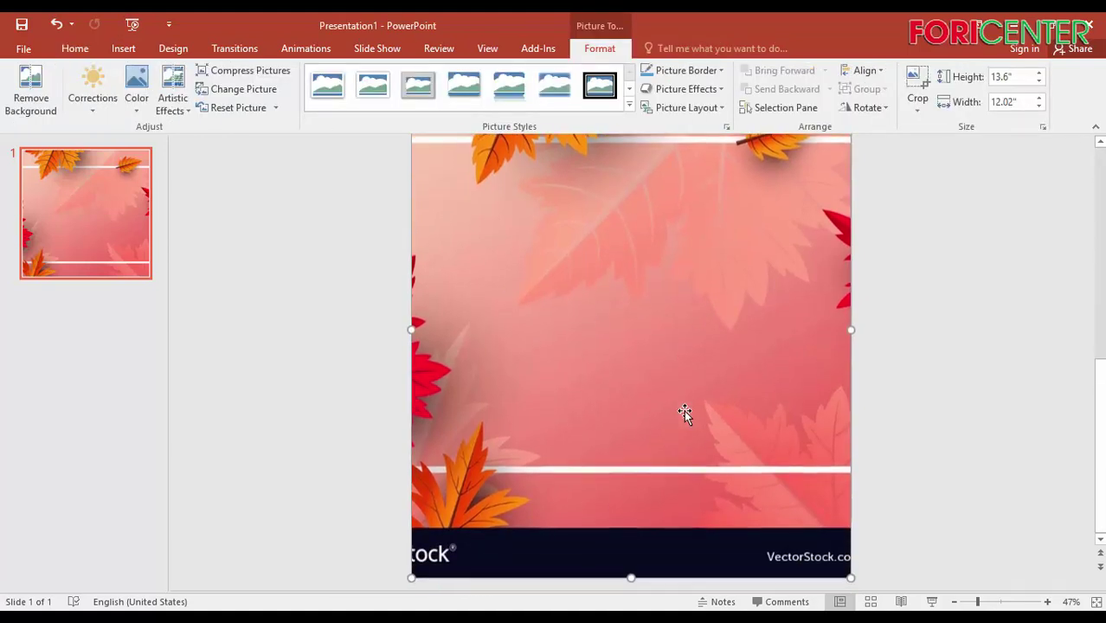
{"action": "left_click", "coordinate": [917, 86]}
{"action": "left_click_drag", "start_coordinate": [630, 577], "coordinate": [623, 520]}
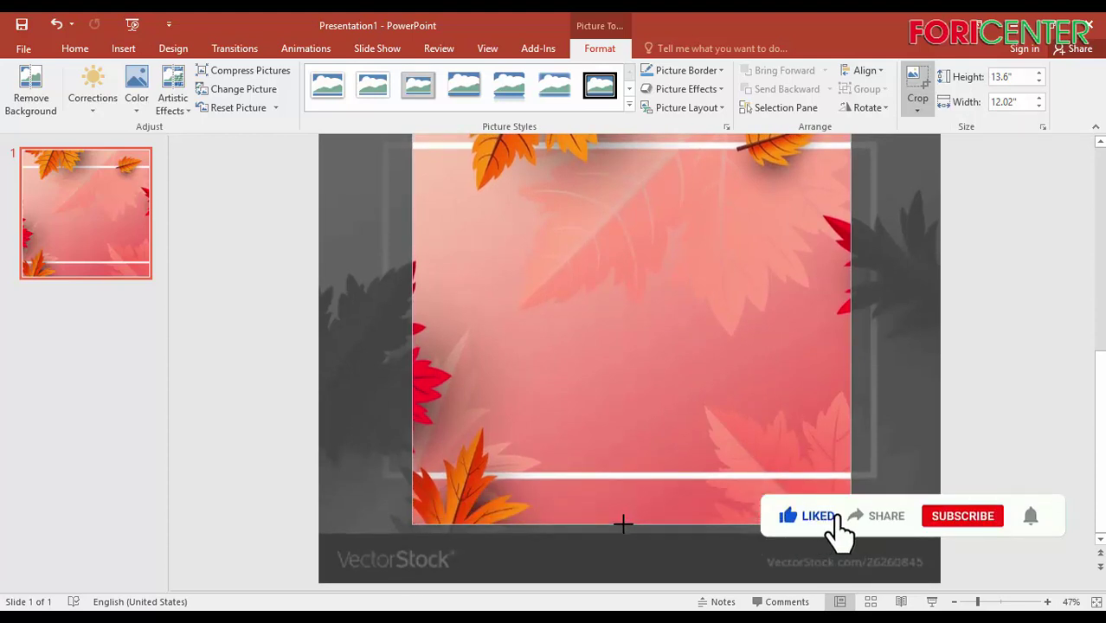
{"action": "left_click_drag", "start_coordinate": [623, 521], "coordinate": [624, 523]}
{"action": "left_click", "coordinate": [1072, 284]}
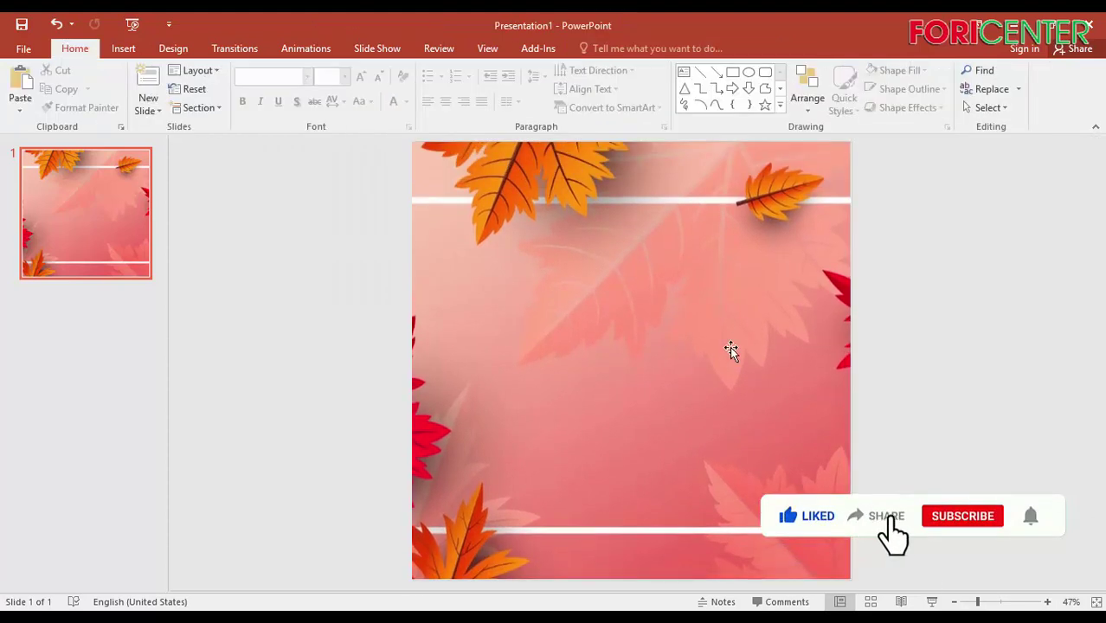
- Stretch the autumn picture to the slide's right edge, then delete it
{"action": "left_click", "coordinate": [848, 294]}
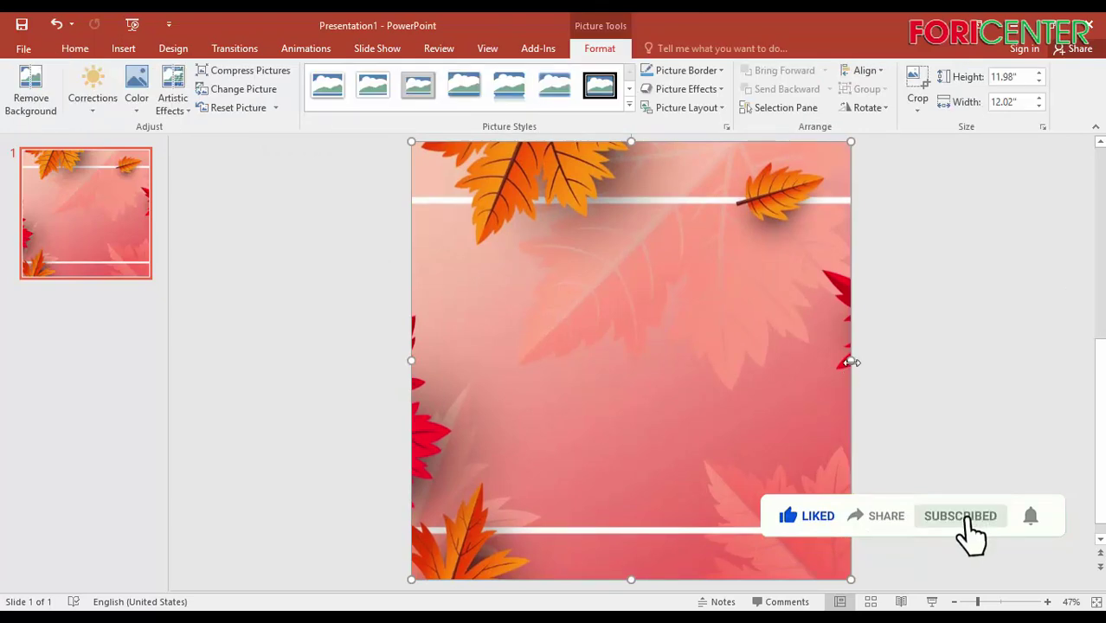
{"action": "left_click_drag", "start_coordinate": [849, 365], "coordinate": [852, 361]}
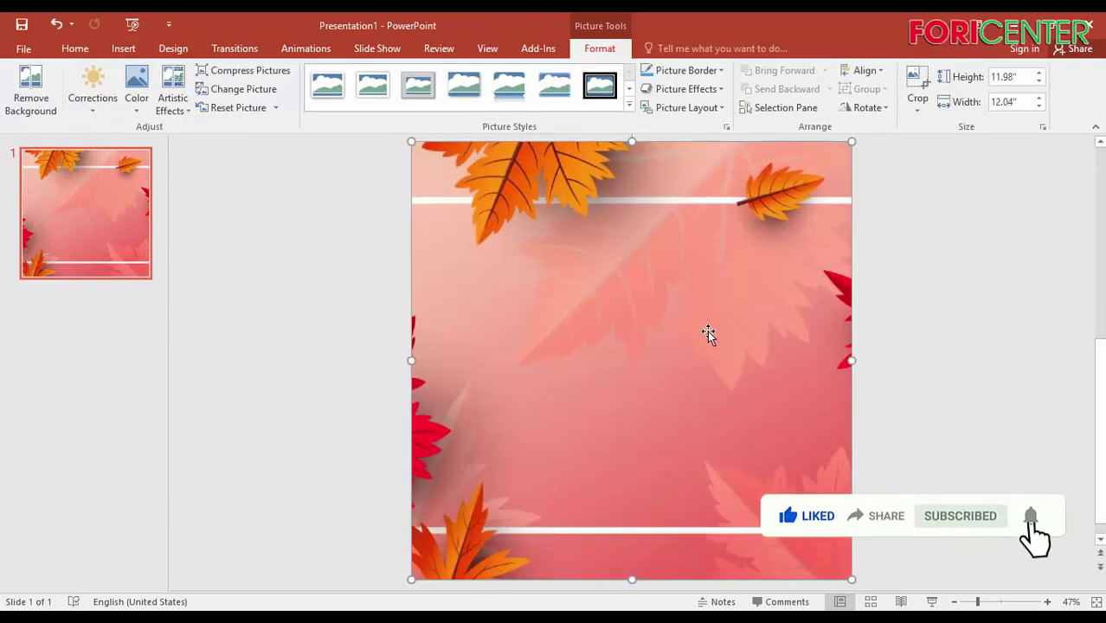
{"action": "key", "text": "Delete"}
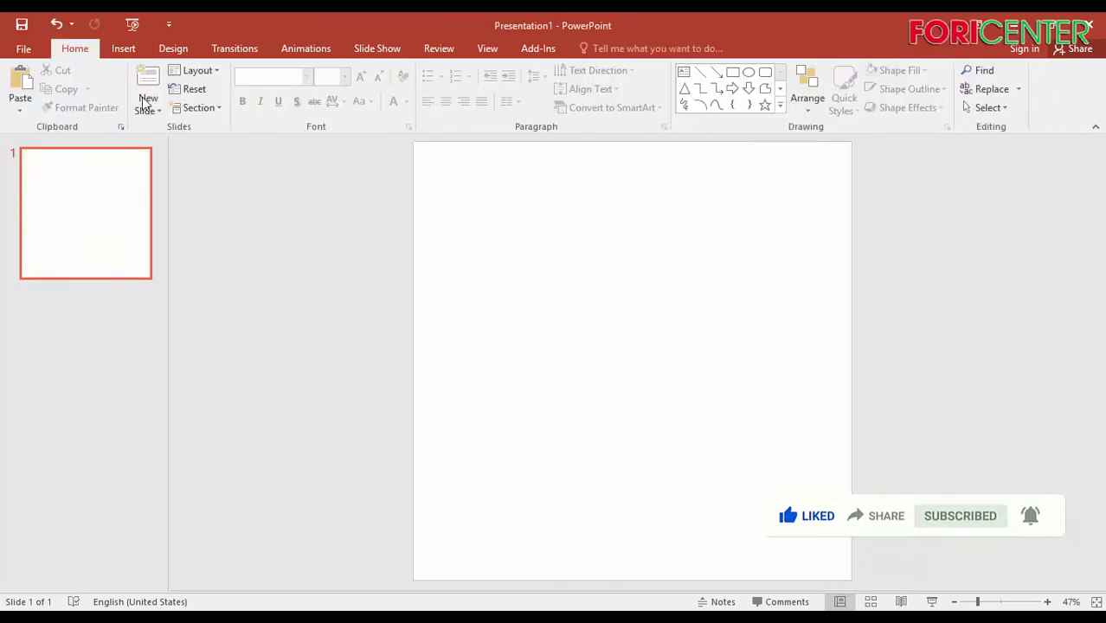
- Insert the red circuit image and enlarge it to fill the slide
{"action": "left_click", "coordinate": [128, 49]}
{"action": "left_click", "coordinate": [103, 87]}
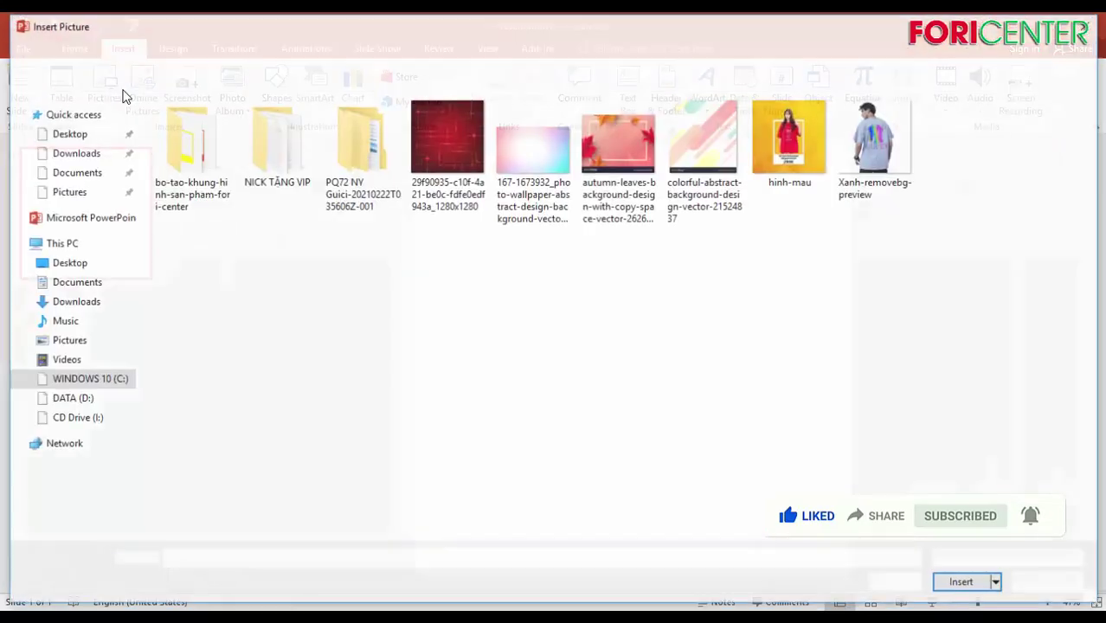
{"action": "double_click", "coordinate": [431, 146]}
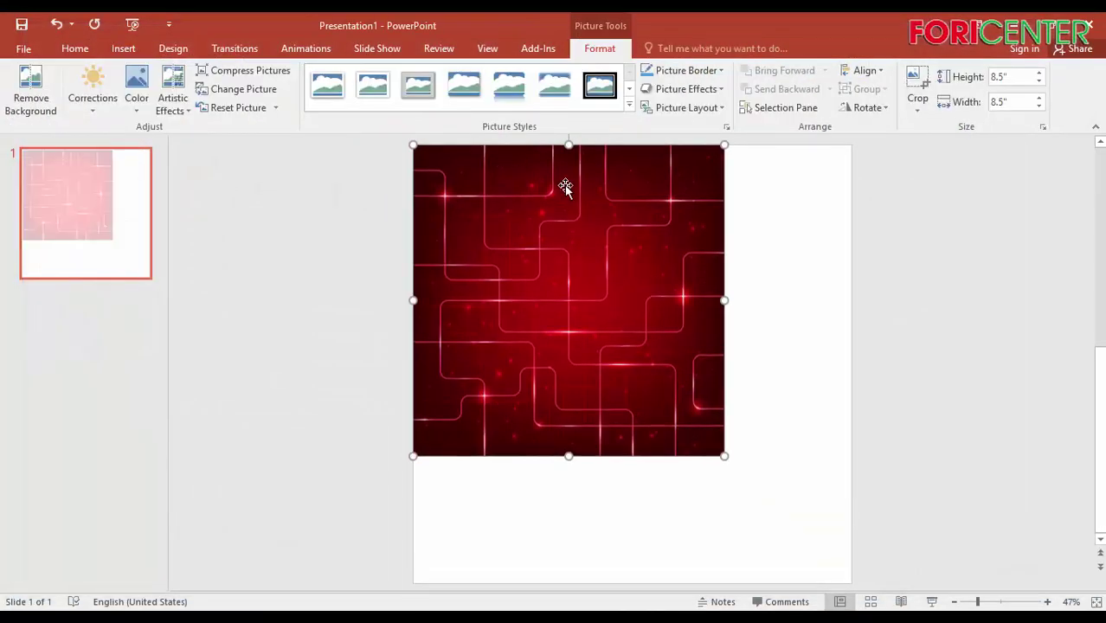
{"action": "left_click_drag", "start_coordinate": [727, 459], "coordinate": [852, 542]}
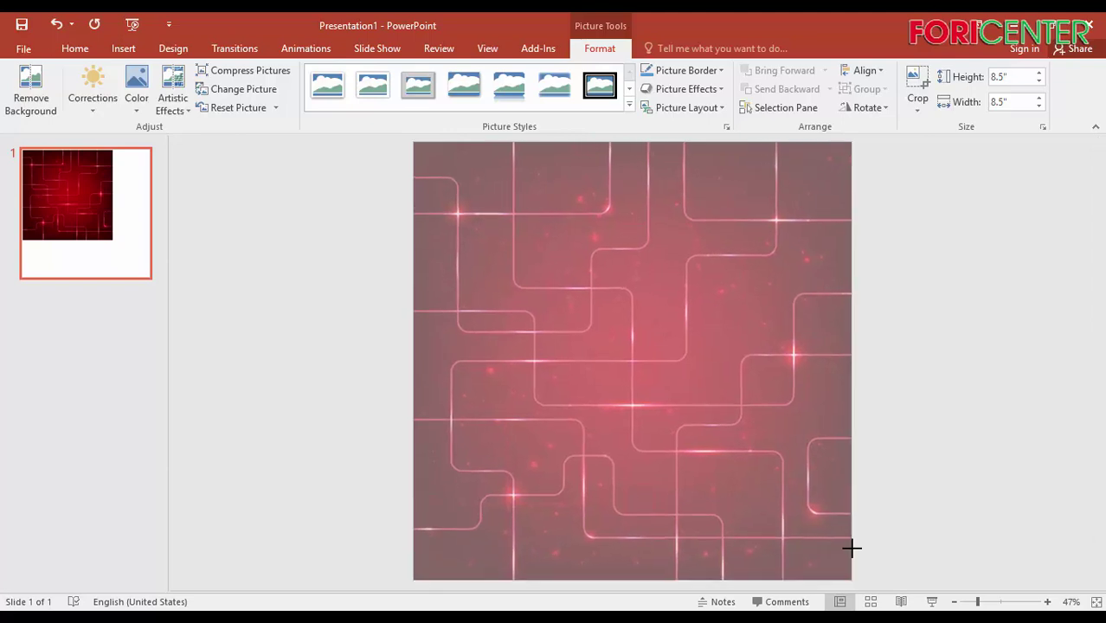
{"action": "left_click", "coordinate": [1040, 306]}
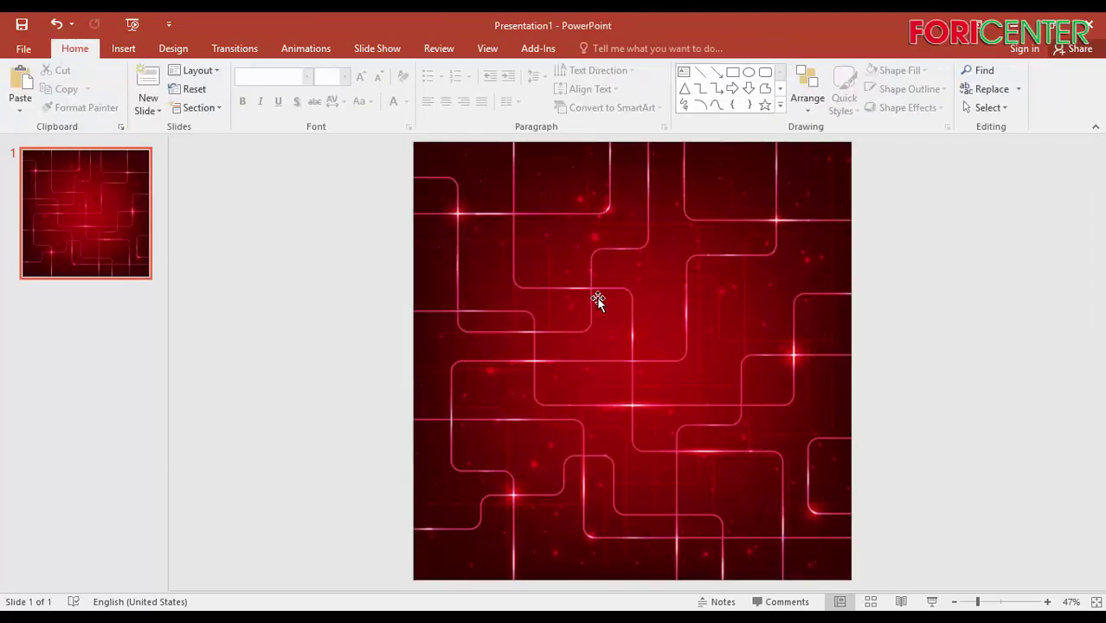
- Try the white mau-trang frame from the bo-tao-khung-hinh-san-pham-fori-center folder, then delete it
{"action": "left_click", "coordinate": [122, 50]}
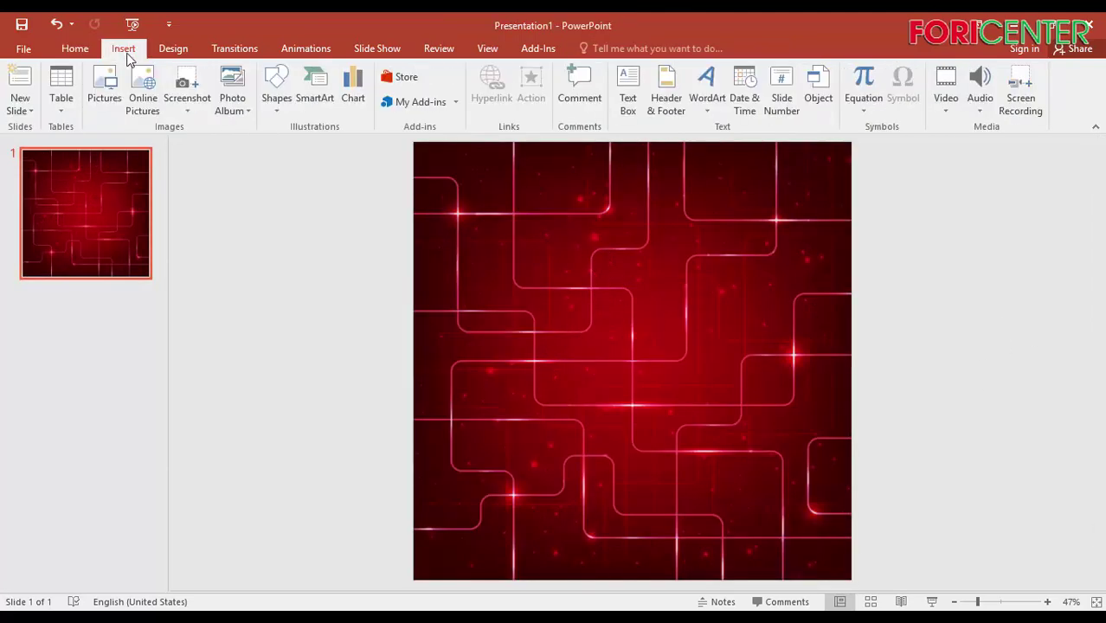
{"action": "left_click", "coordinate": [103, 86]}
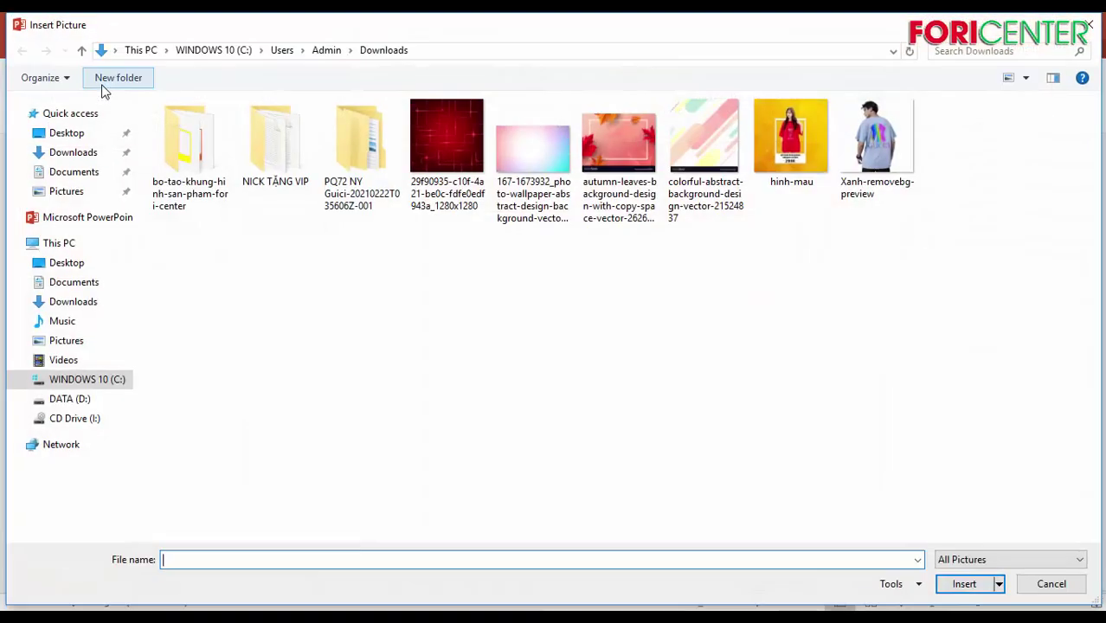
{"action": "double_click", "coordinate": [190, 164]}
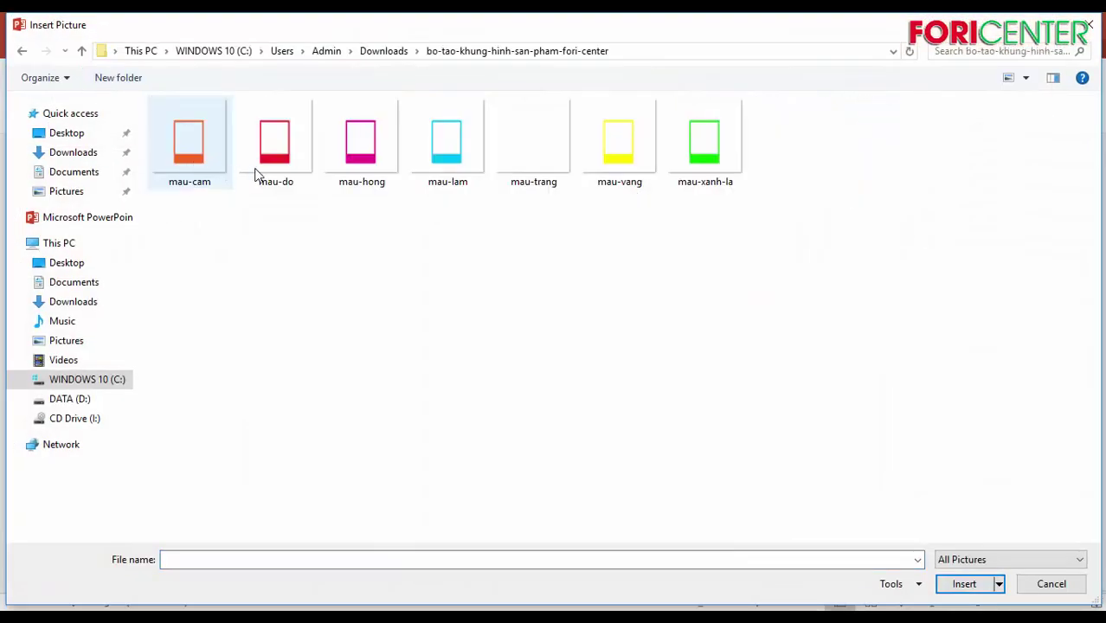
{"action": "double_click", "coordinate": [535, 153]}
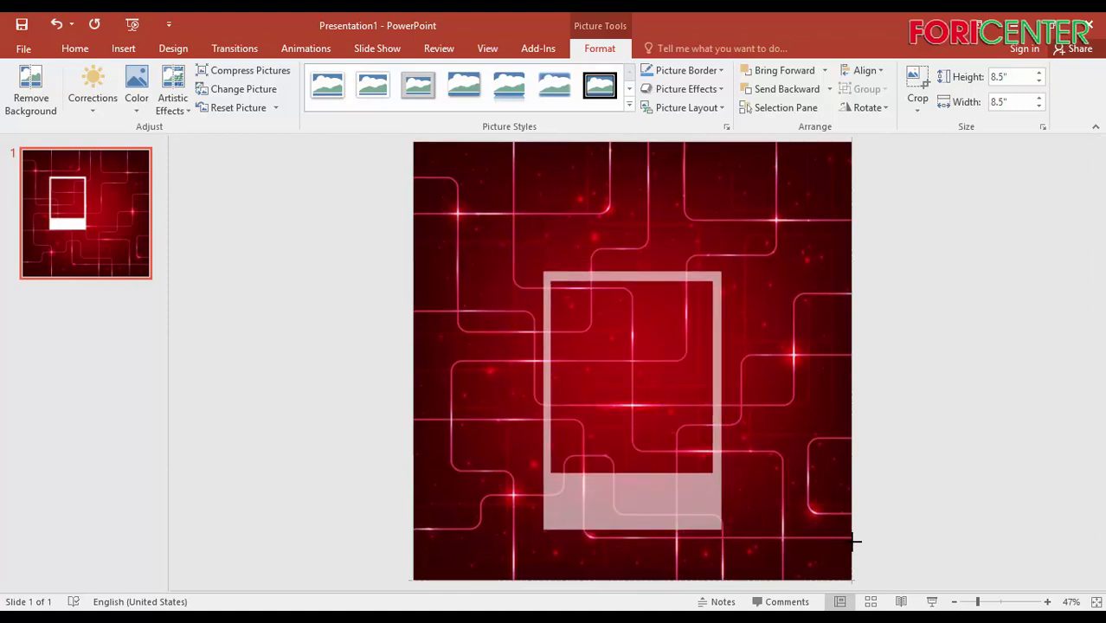
{"action": "left_click_drag", "start_coordinate": [724, 456], "coordinate": [856, 540]}
{"action": "key", "text": "Up"}
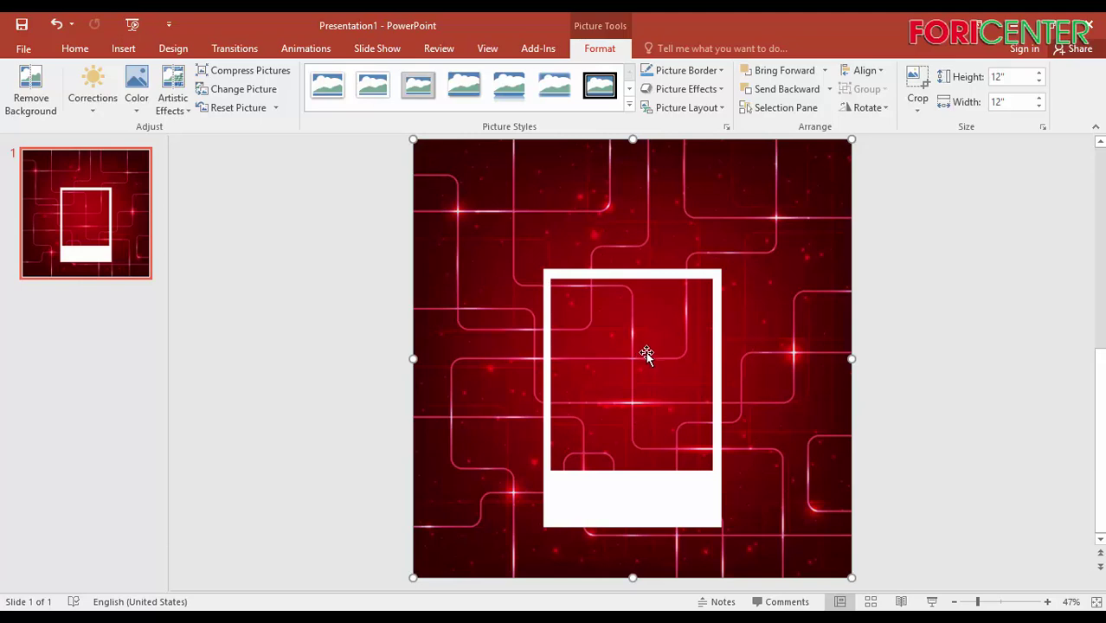
{"action": "key", "text": "Delete"}
- Insert the yellow mau-vang frame and resize it to 12 × 12 inches over the slide centre
{"action": "left_click", "coordinate": [124, 50]}
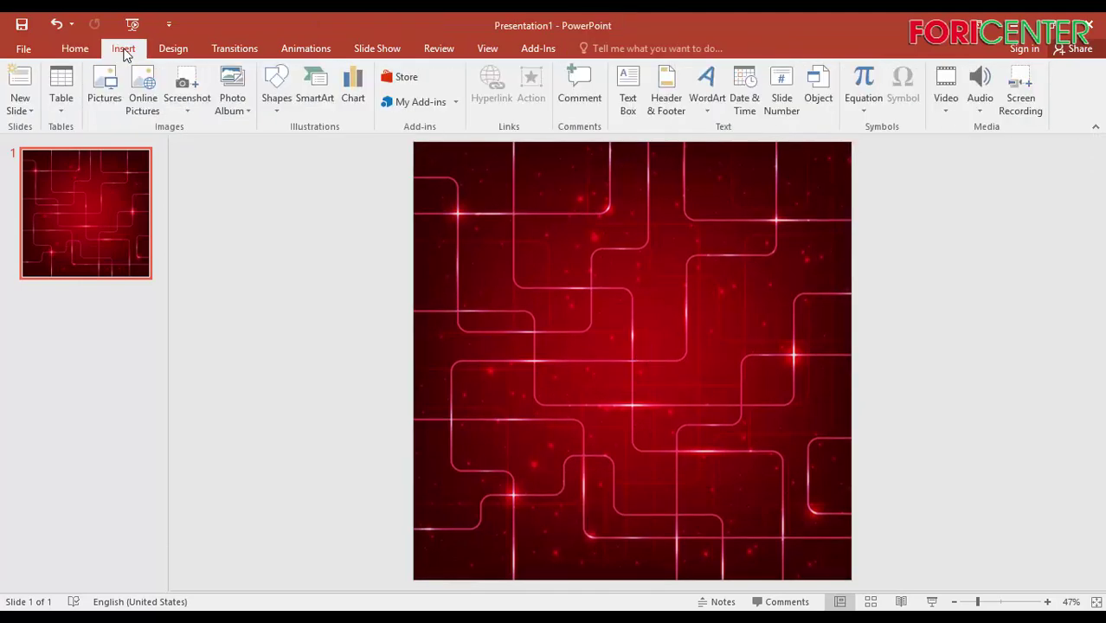
{"action": "left_click", "coordinate": [102, 88]}
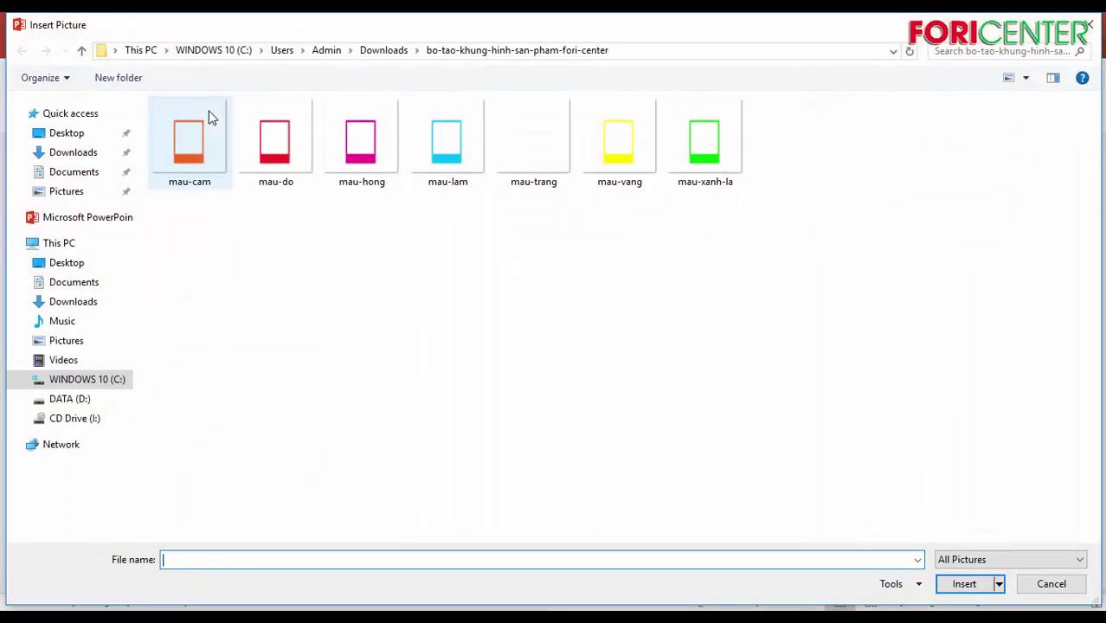
{"action": "double_click", "coordinate": [637, 159]}
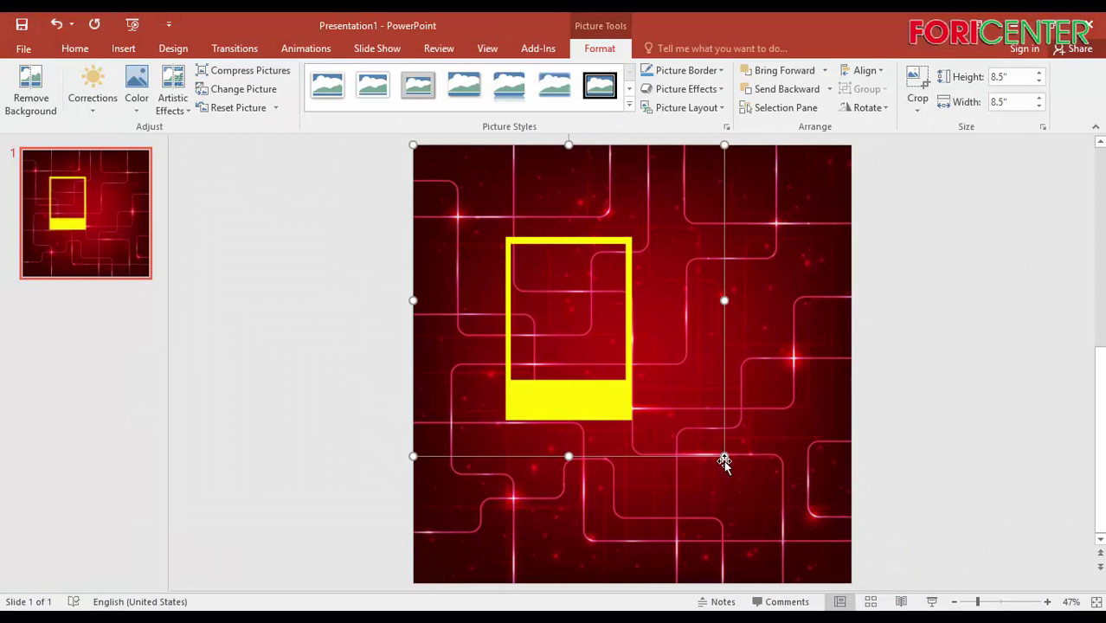
{"action": "left_click_drag", "start_coordinate": [724, 456], "coordinate": [846, 577]}
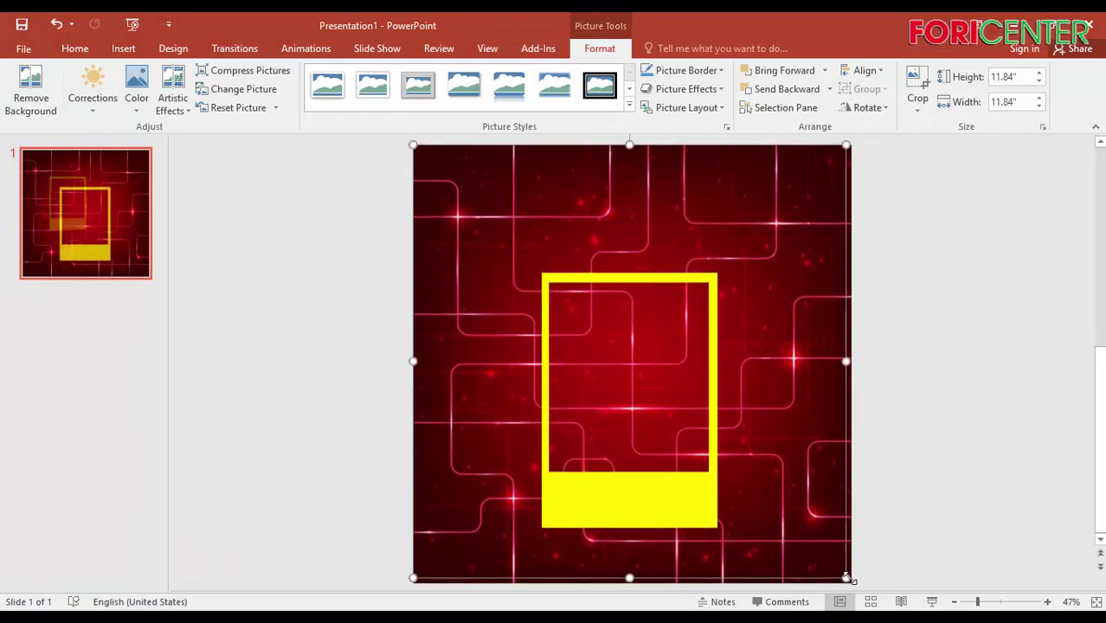
{"action": "left_click_drag", "start_coordinate": [849, 581], "coordinate": [852, 580]}
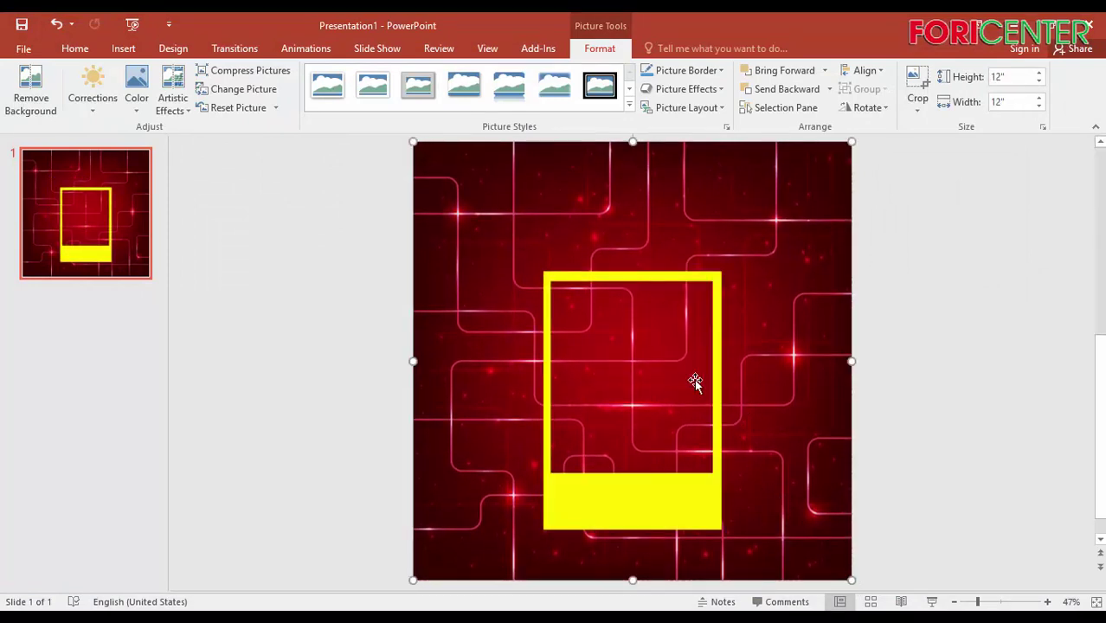
{"action": "left_click", "coordinate": [946, 312]}
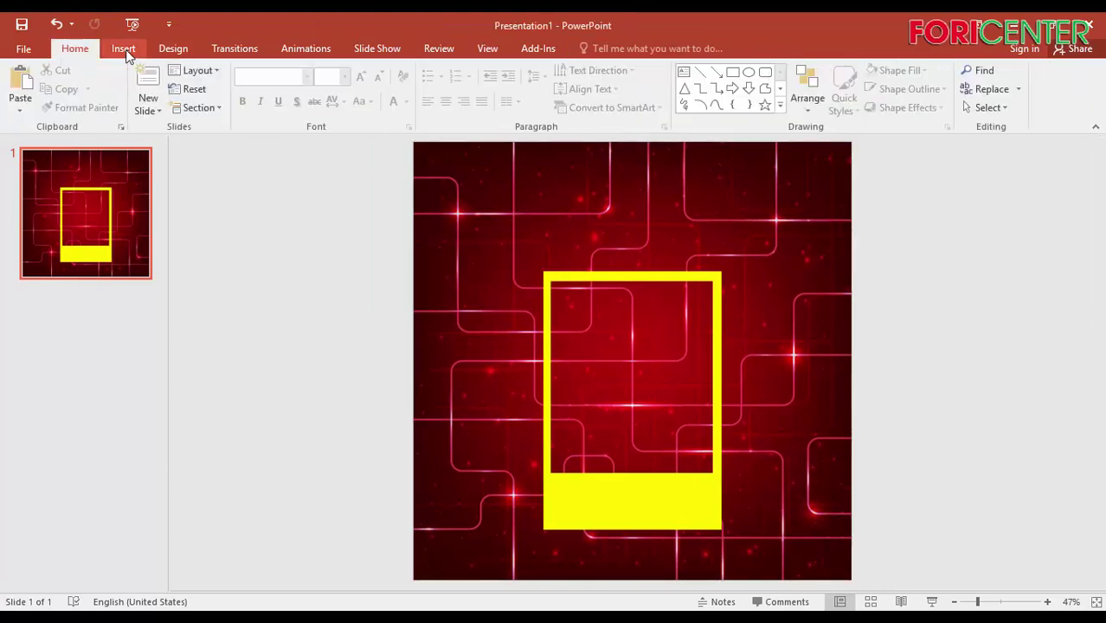
- Insert the Xanh-removebg-preview model photo from the Downloads folder
{"action": "left_click", "coordinate": [122, 48]}
{"action": "left_click", "coordinate": [95, 91]}
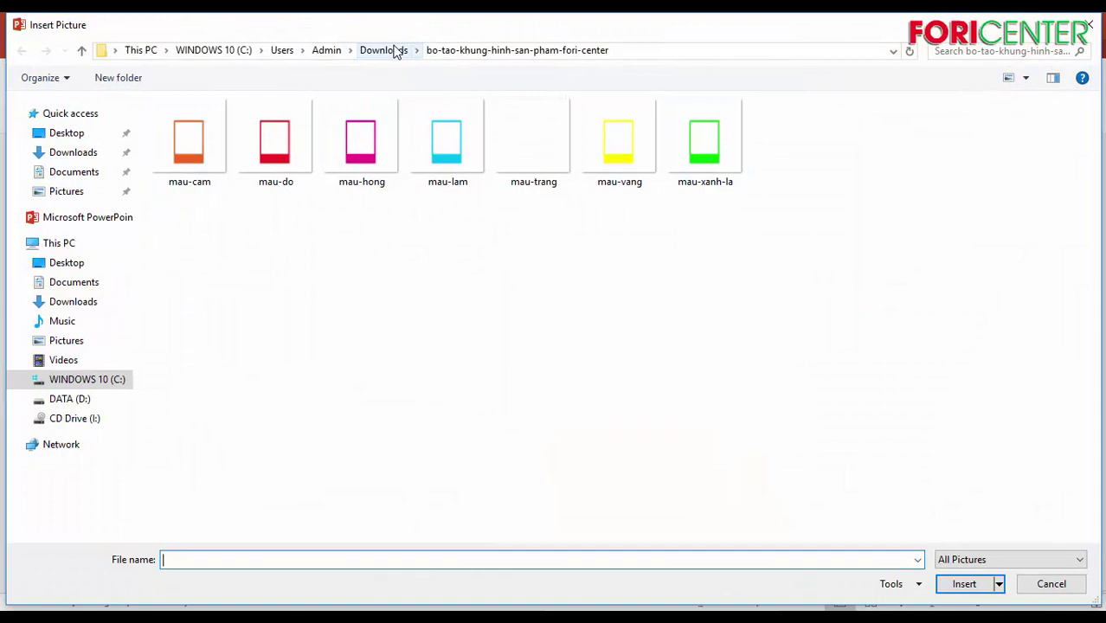
{"action": "left_click", "coordinate": [389, 50]}
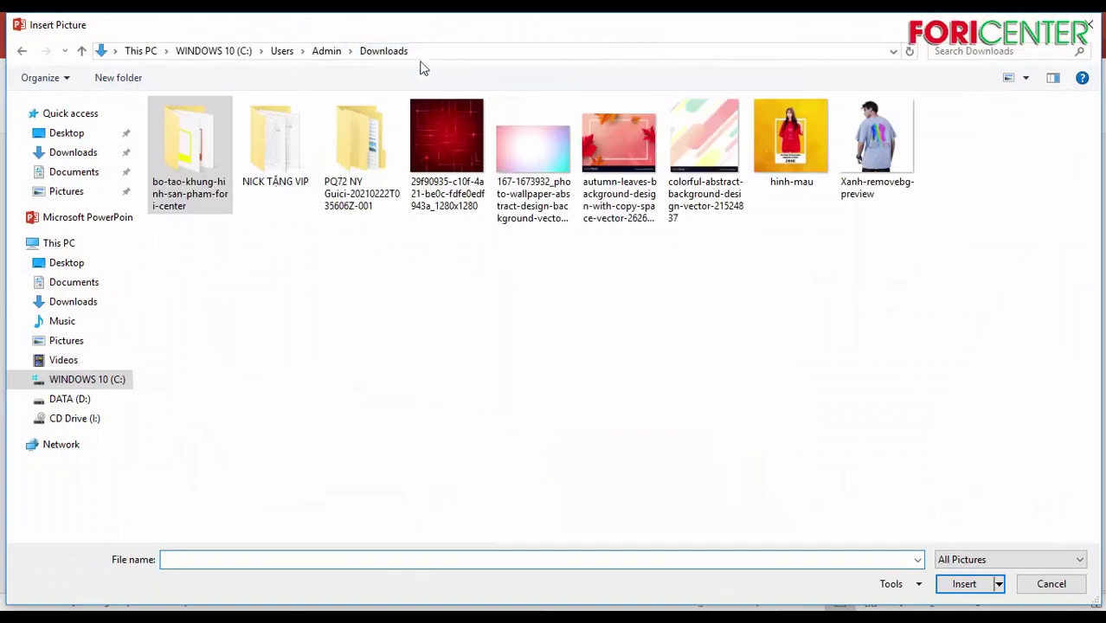
{"action": "double_click", "coordinate": [880, 151]}
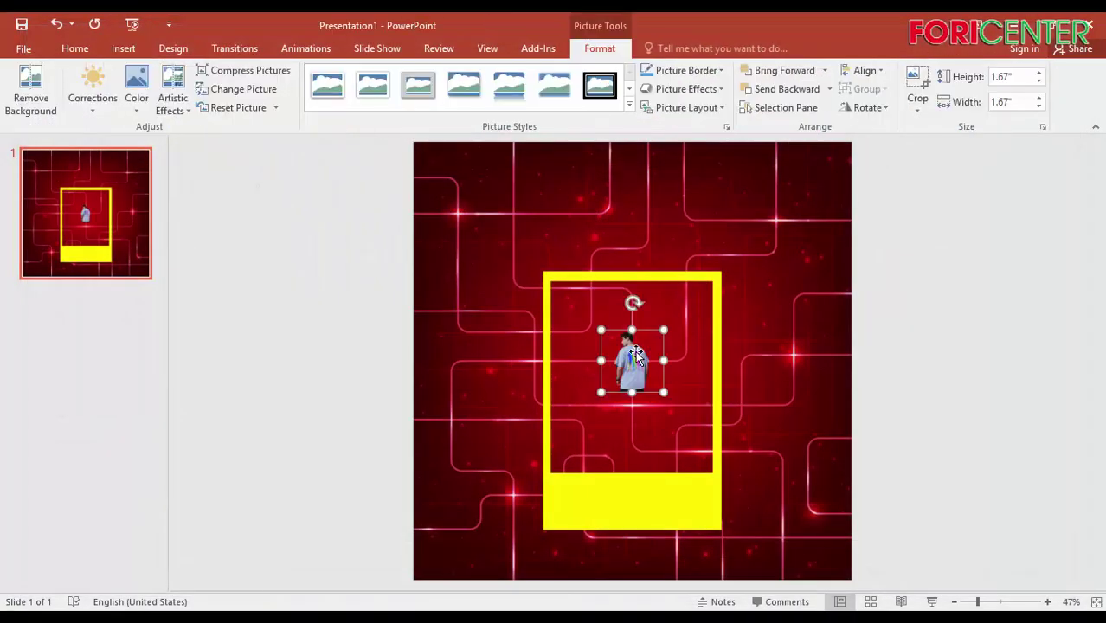
- Enlarge the model photo to about 8.64" and centre it over the yellow frame
{"action": "left_click_drag", "start_coordinate": [677, 405], "coordinate": [744, 472]}
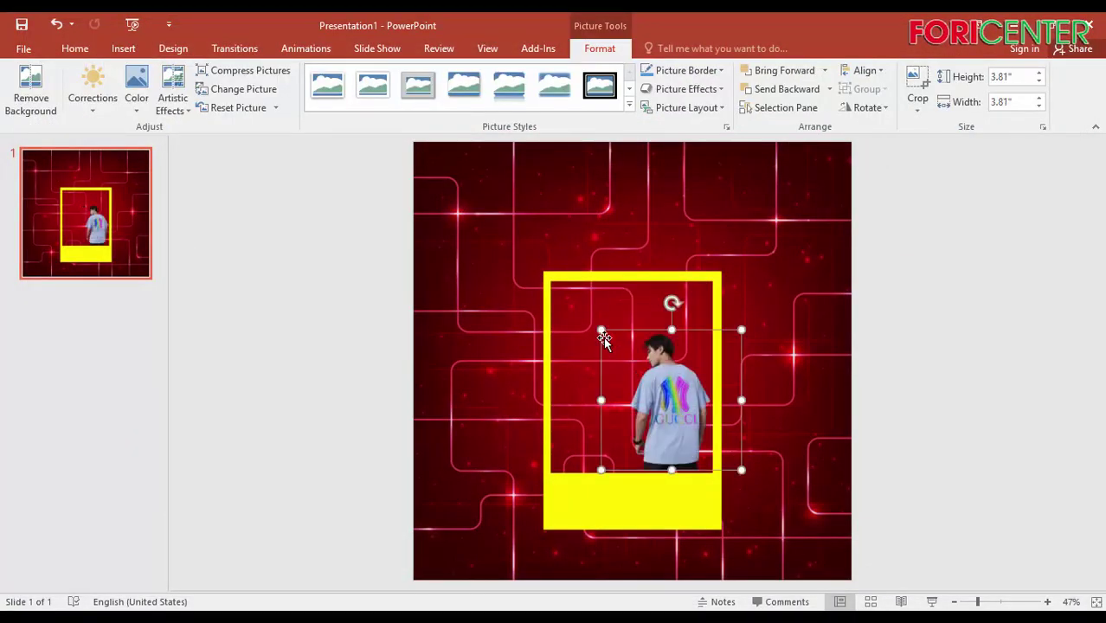
{"action": "left_click_drag", "start_coordinate": [600, 329], "coordinate": [457, 187]}
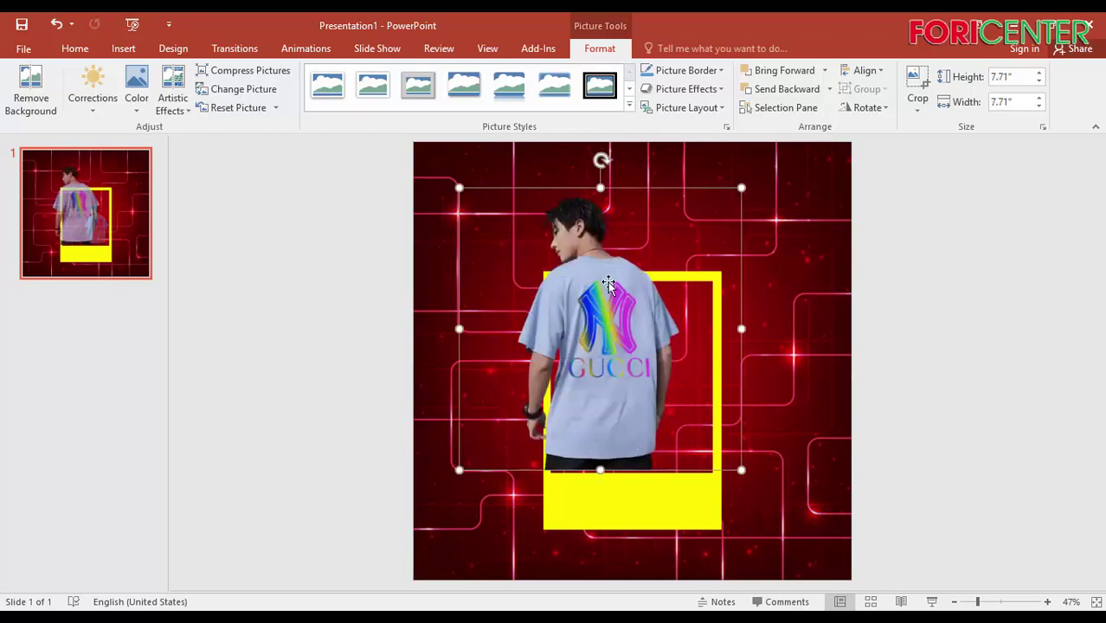
{"action": "left_click_drag", "start_coordinate": [652, 353], "coordinate": [668, 357]}
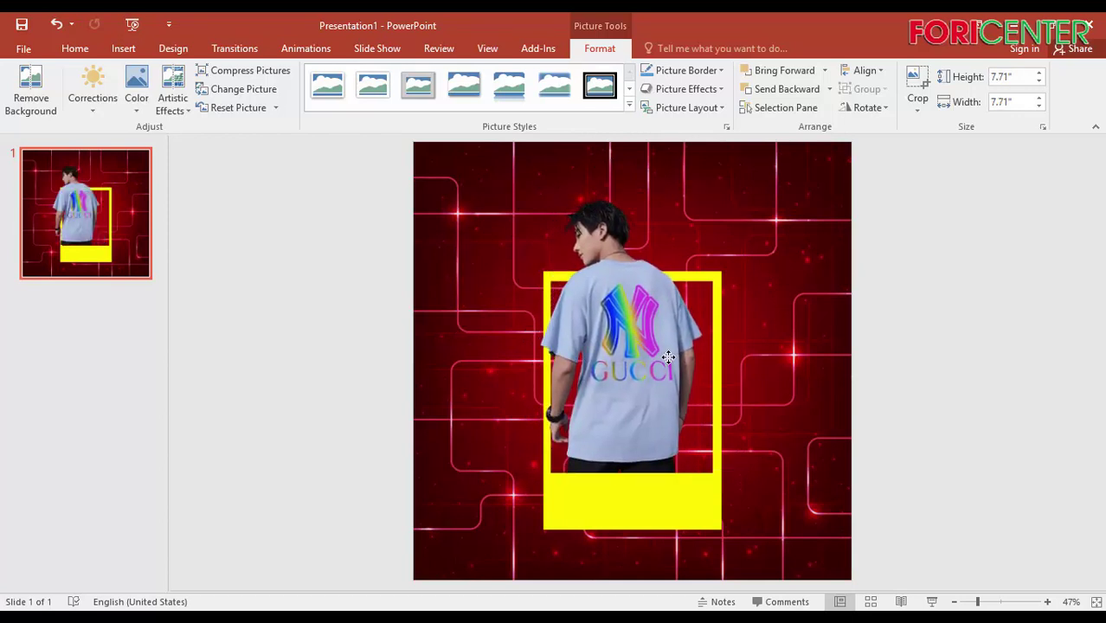
{"action": "left_click", "coordinate": [814, 346]}
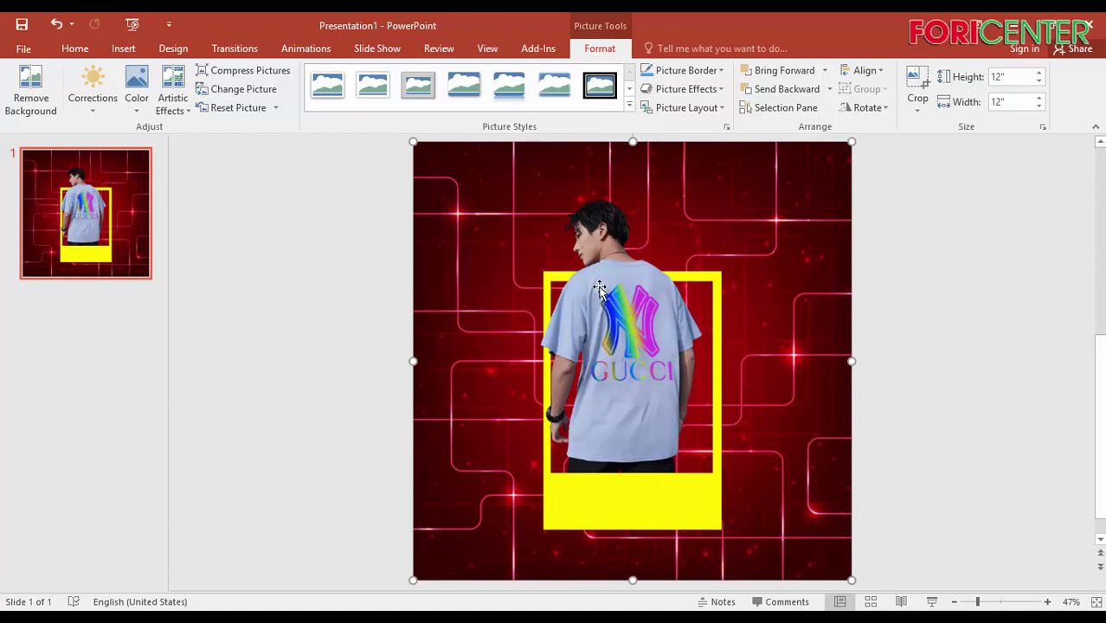
{"action": "left_click", "coordinate": [635, 304]}
{"action": "left_click_drag", "start_coordinate": [763, 190], "coordinate": [790, 138]}
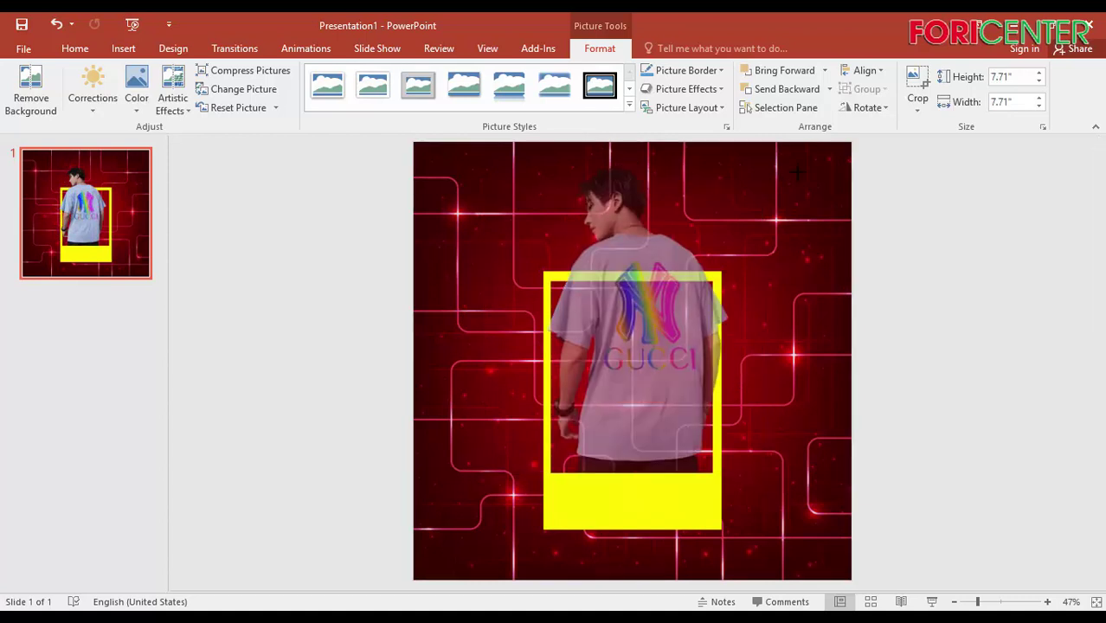
{"action": "mouse_move", "coordinate": [658, 346]}
{"action": "left_mouse_down"}
{"action": "mouse_move", "coordinate": [707, 292]}
{"action": "mouse_move", "coordinate": [724, 304]}
{"action": "left_mouse_up"}
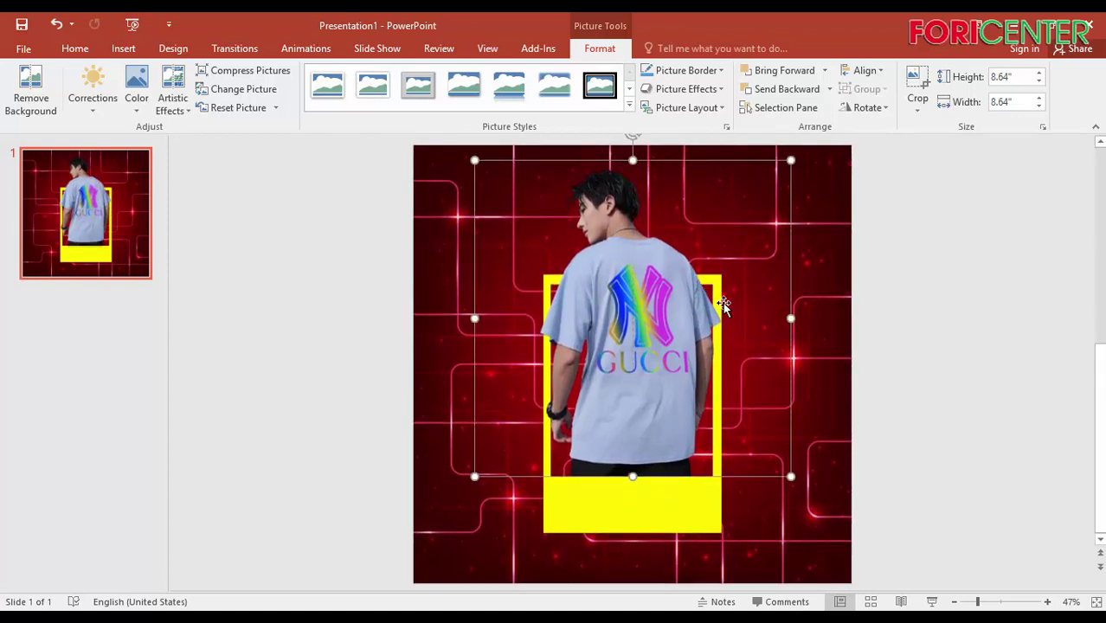
{"action": "left_click", "coordinate": [814, 316]}
{"action": "left_click", "coordinate": [630, 419]}
{"action": "left_click_drag", "start_coordinate": [599, 425], "coordinate": [599, 425]}
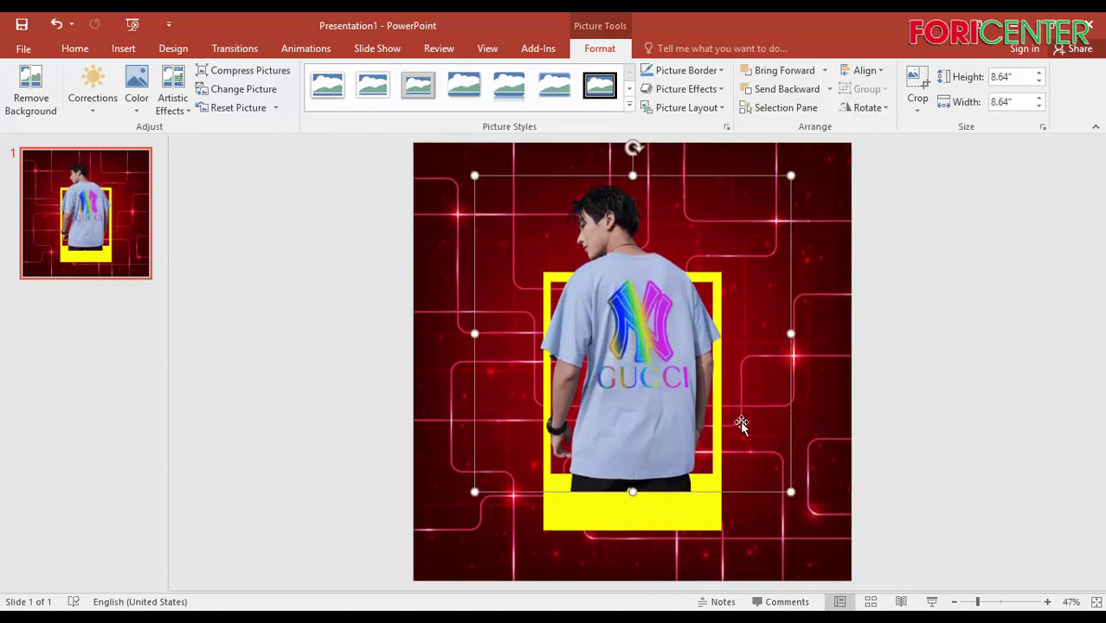
{"action": "left_click", "coordinate": [810, 346]}
- Insert the mau-vang yellow frame picture from the frame folder and enlarge it to cover the slide
{"action": "left_click", "coordinate": [123, 49]}
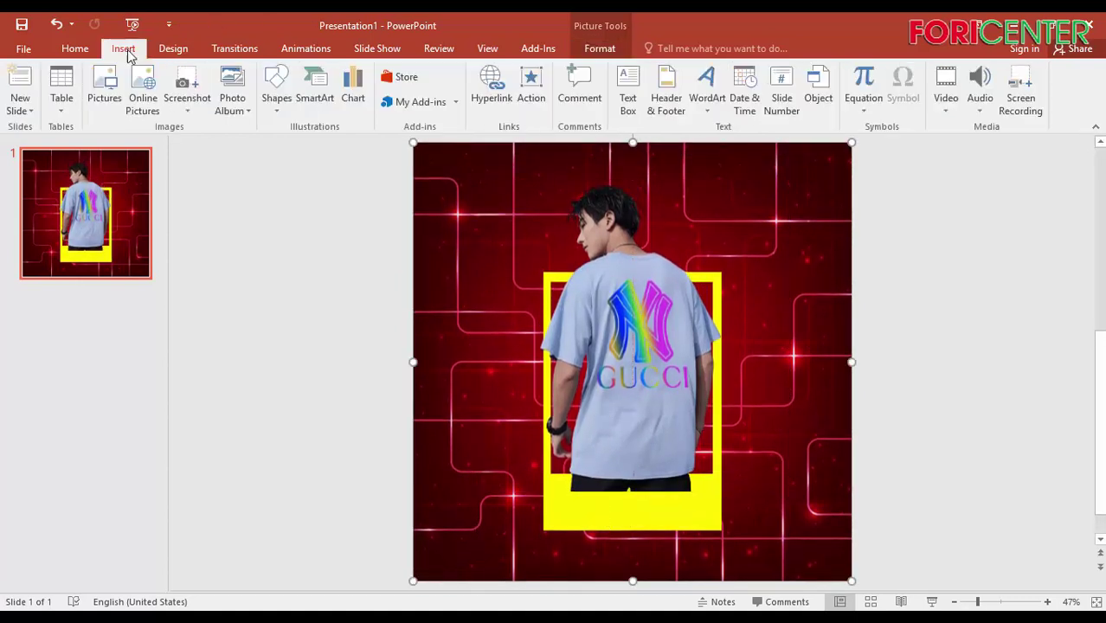
{"action": "left_click", "coordinate": [105, 83]}
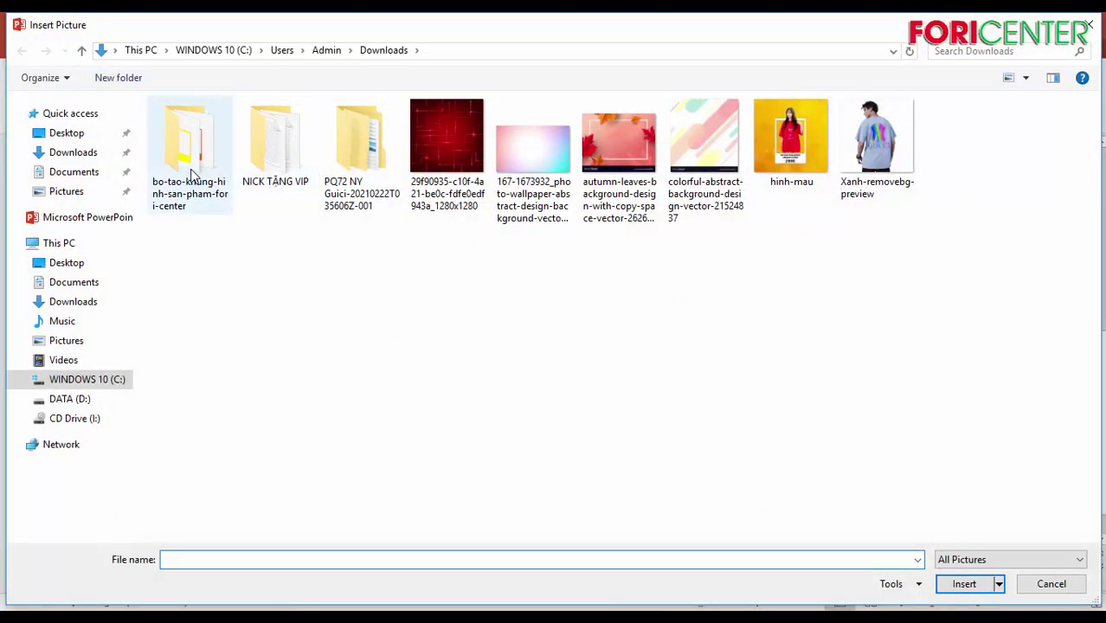
{"action": "double_click", "coordinate": [189, 137]}
{"action": "double_click", "coordinate": [610, 144]}
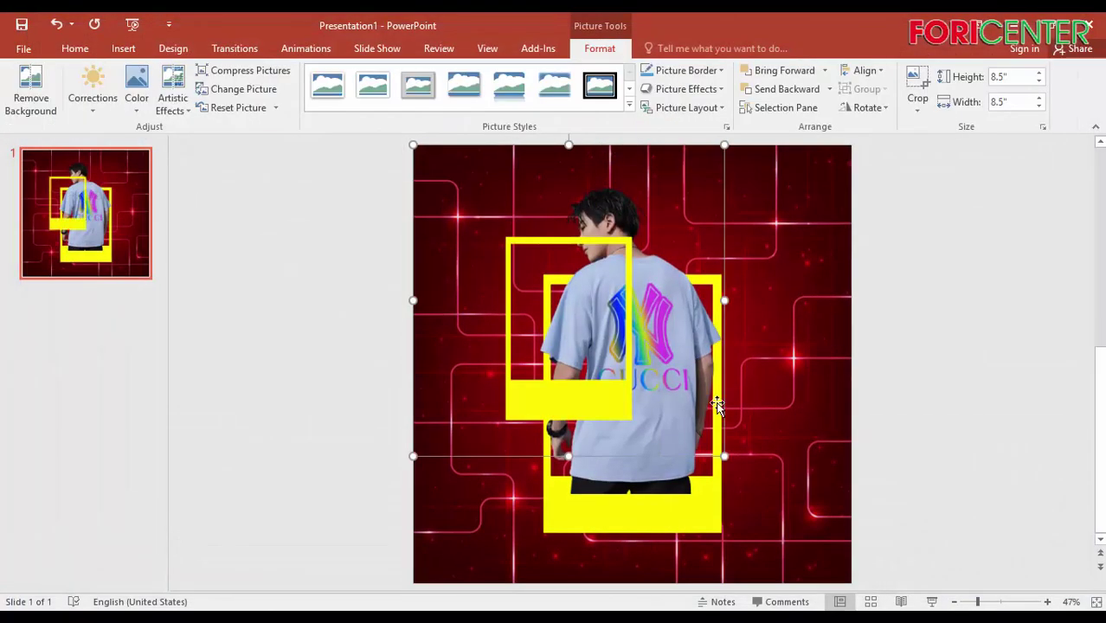
{"action": "left_click_drag", "start_coordinate": [725, 457], "coordinate": [852, 542]}
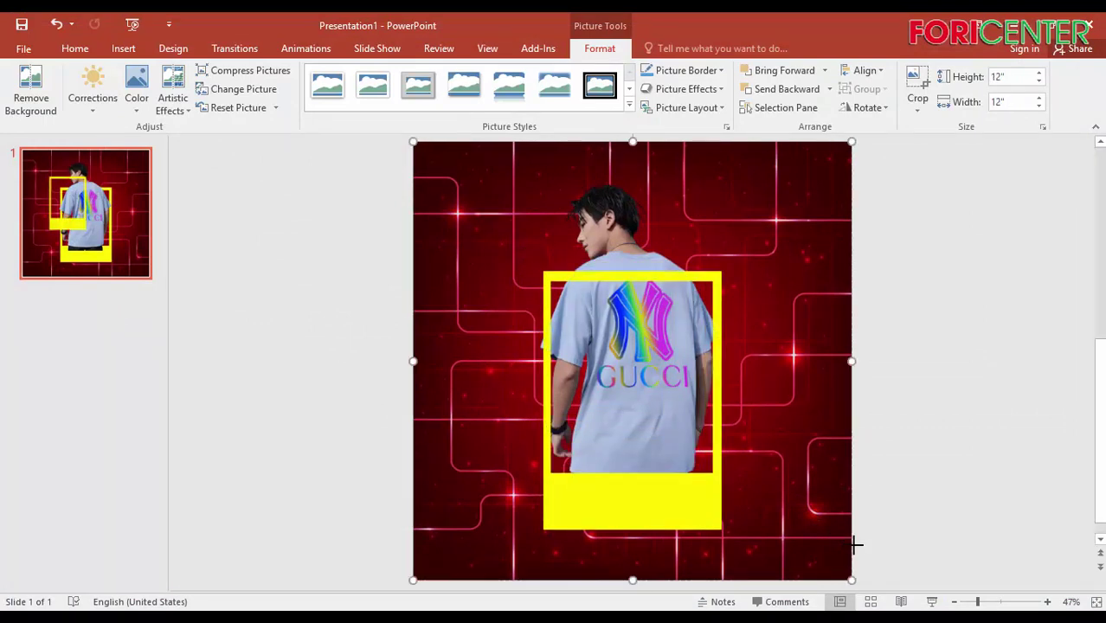
{"action": "left_click", "coordinate": [969, 341]}
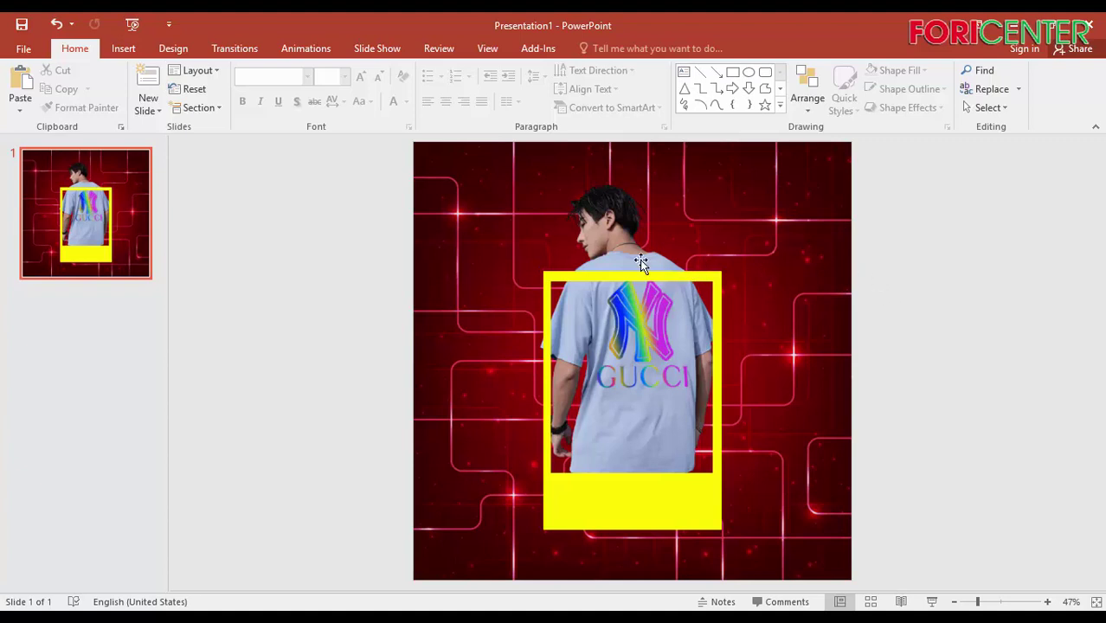
- Crop the top off the new frame so the model overlaps it, checking the sample poster
{"action": "left_click", "coordinate": [640, 317]}
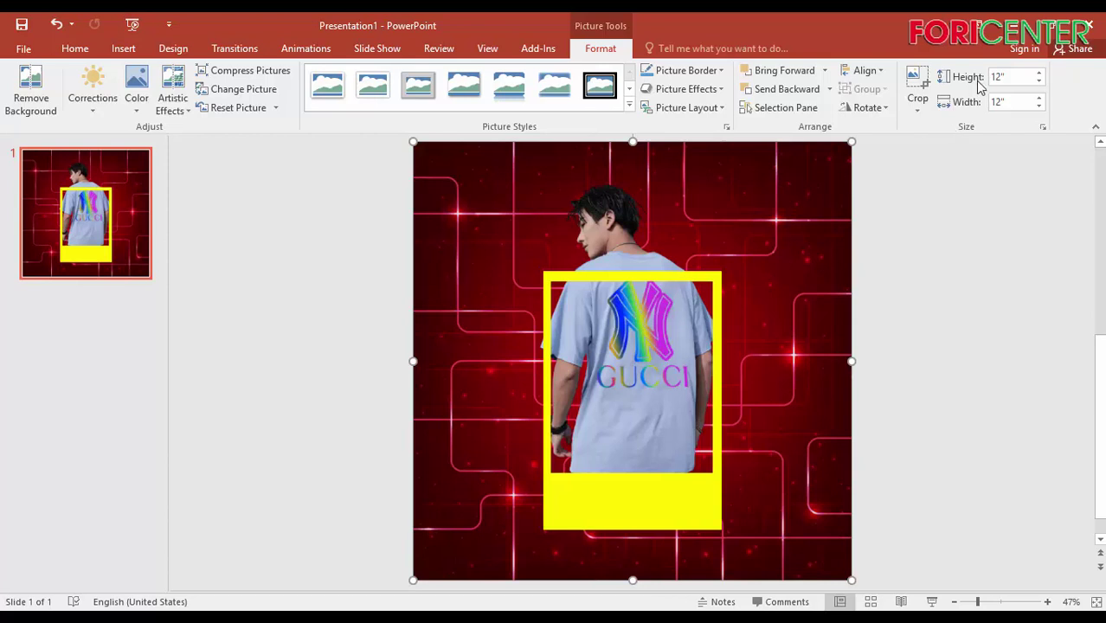
{"action": "left_click", "coordinate": [918, 85]}
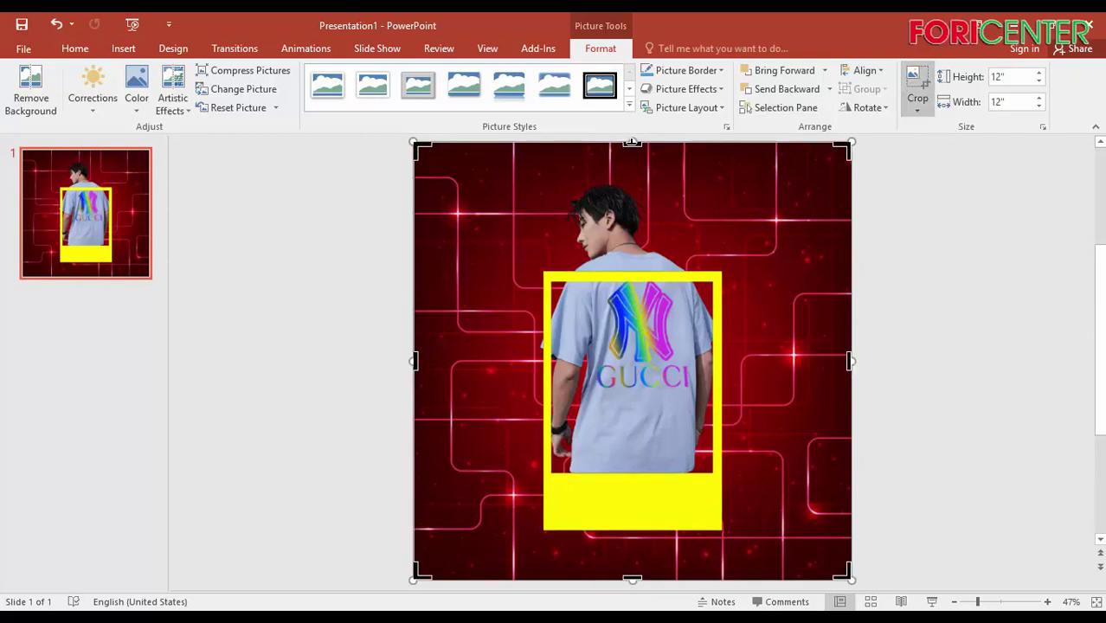
{"action": "left_click_drag", "start_coordinate": [631, 141], "coordinate": [631, 460]}
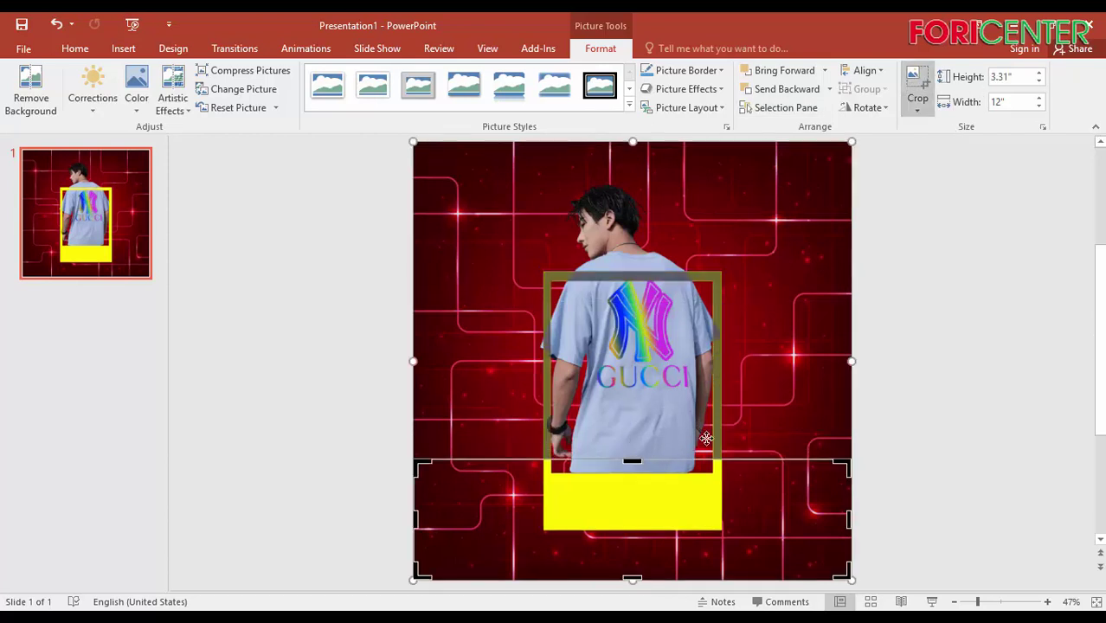
{"action": "left_click", "coordinate": [974, 295]}
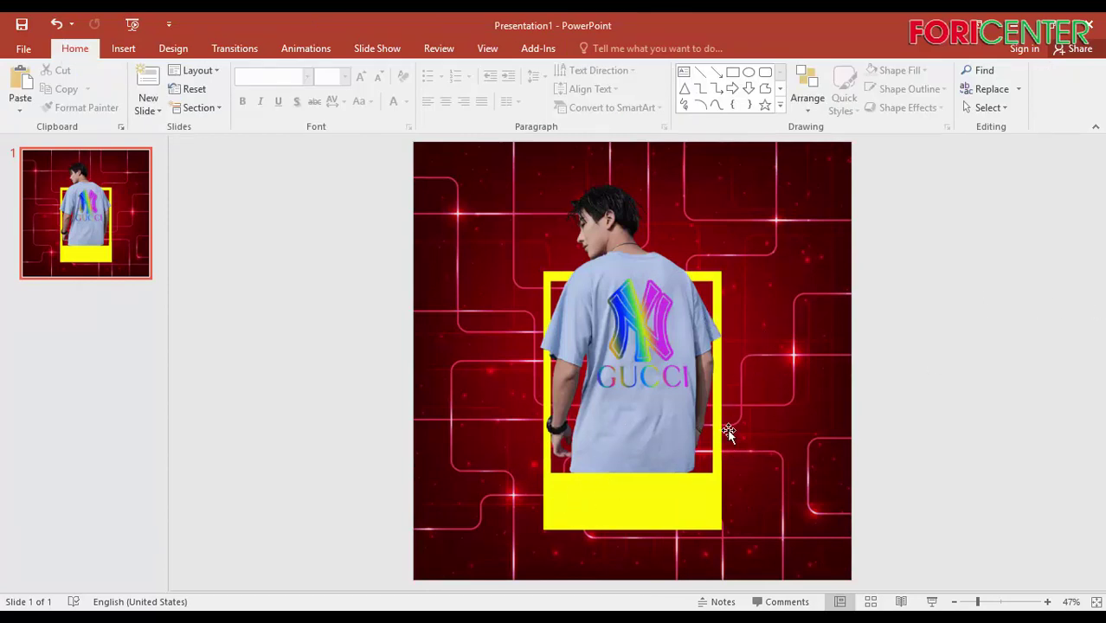
{"action": "left_click", "coordinate": [658, 618]}
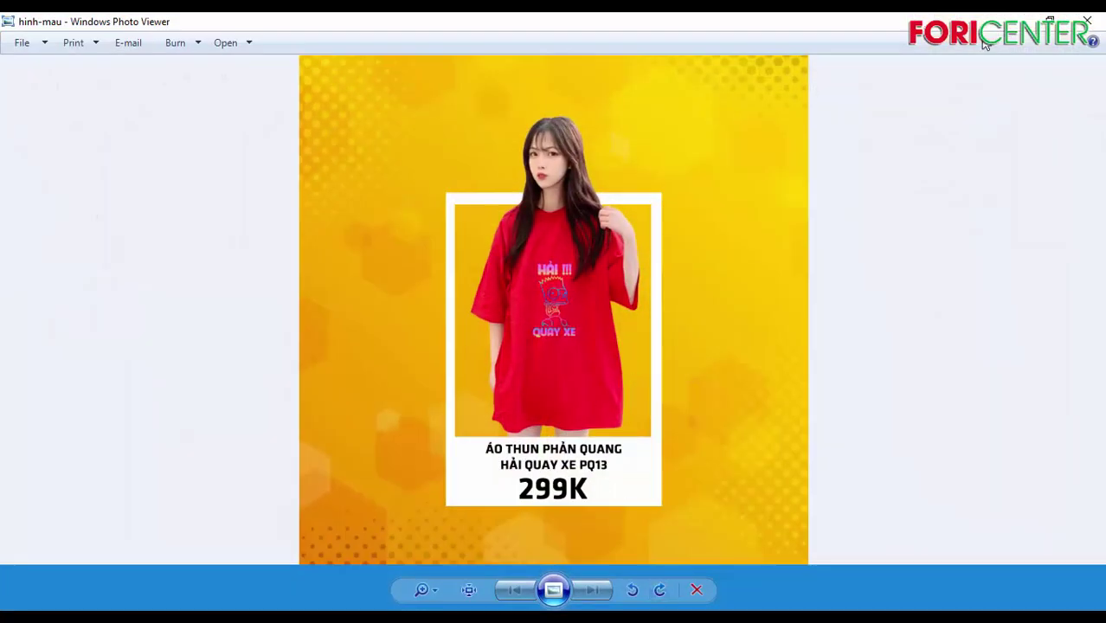
{"action": "left_click", "coordinate": [1012, 20]}
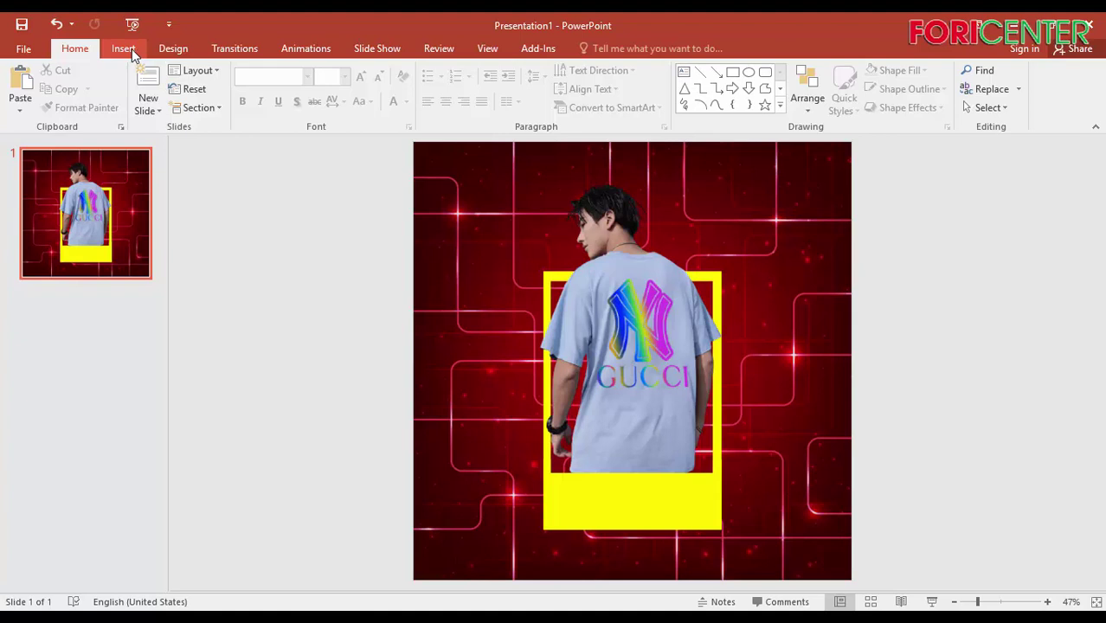
- Switch the slide to the Title Only layout and type the ÁO GUCCI / 299K title
{"action": "left_click", "coordinate": [215, 71]}
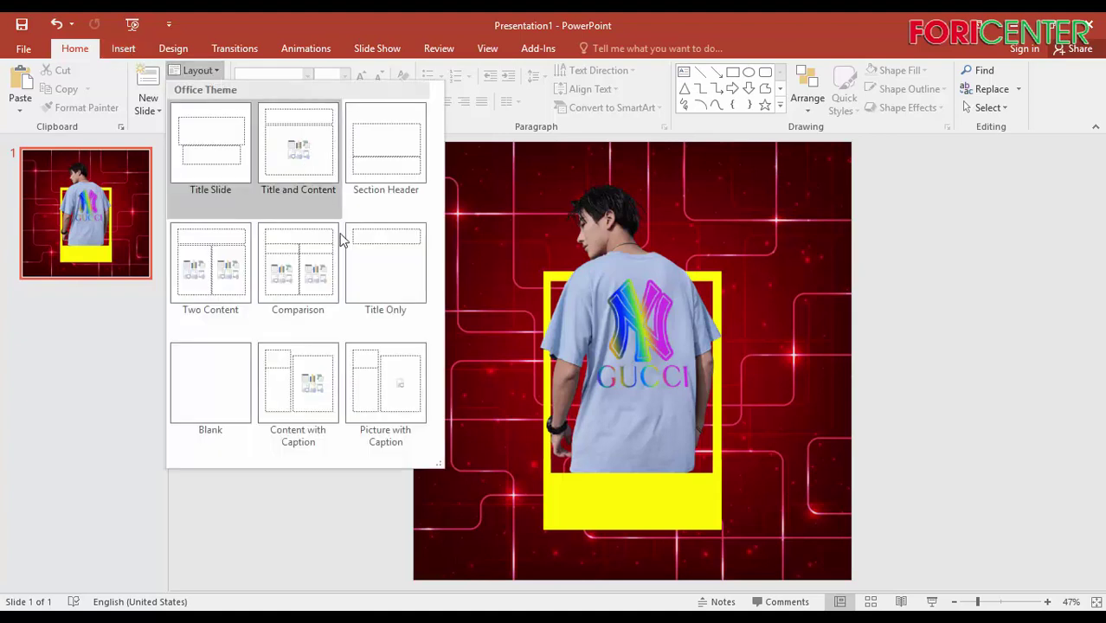
{"action": "left_click", "coordinate": [398, 271]}
{"action": "left_click", "coordinate": [500, 217]}
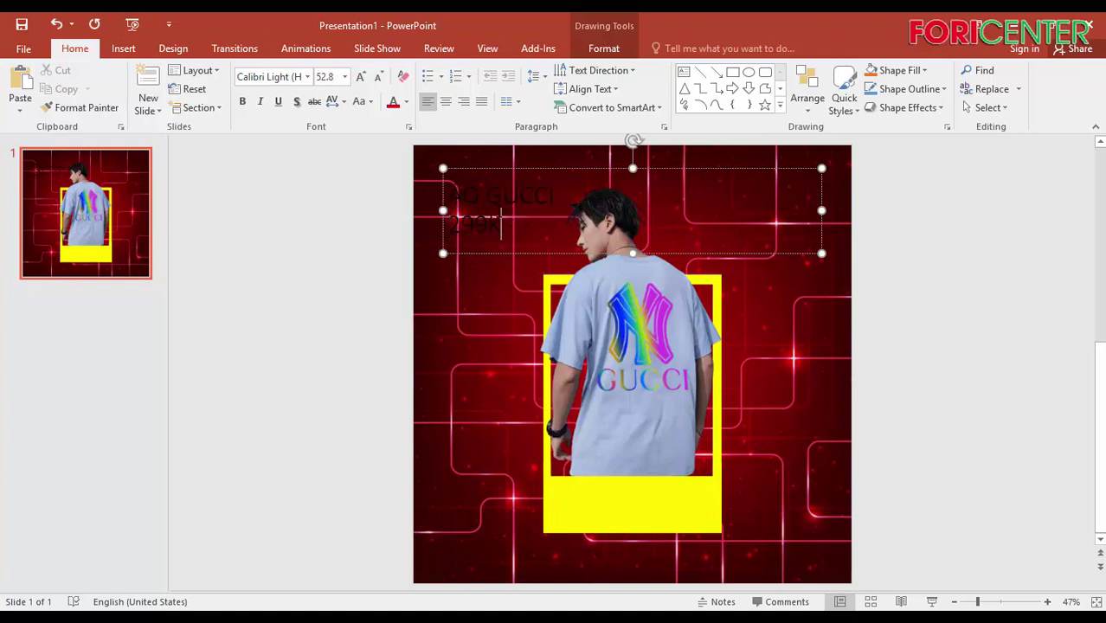
{"action": "left_click_drag", "start_coordinate": [514, 227], "coordinate": [414, 173]}
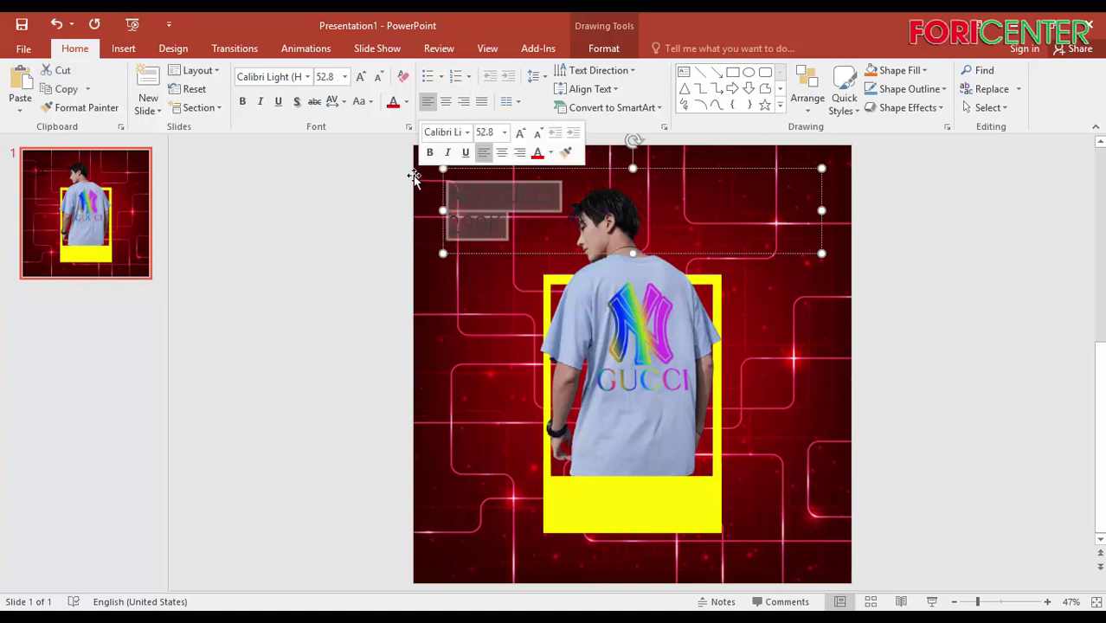
- Set the title font to BatmanForever and centre the text
{"action": "left_click", "coordinate": [283, 78]}
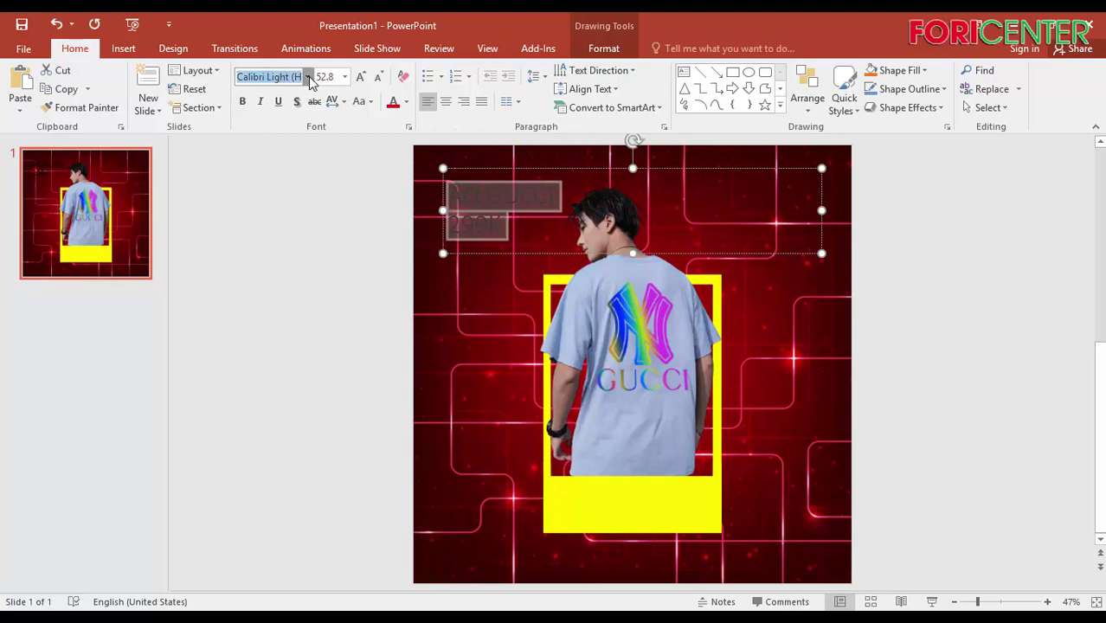
{"action": "left_click", "coordinate": [308, 77]}
{"action": "scroll", "coordinate": [342, 289], "scroll_direction": "down", "scroll_amount": 2}
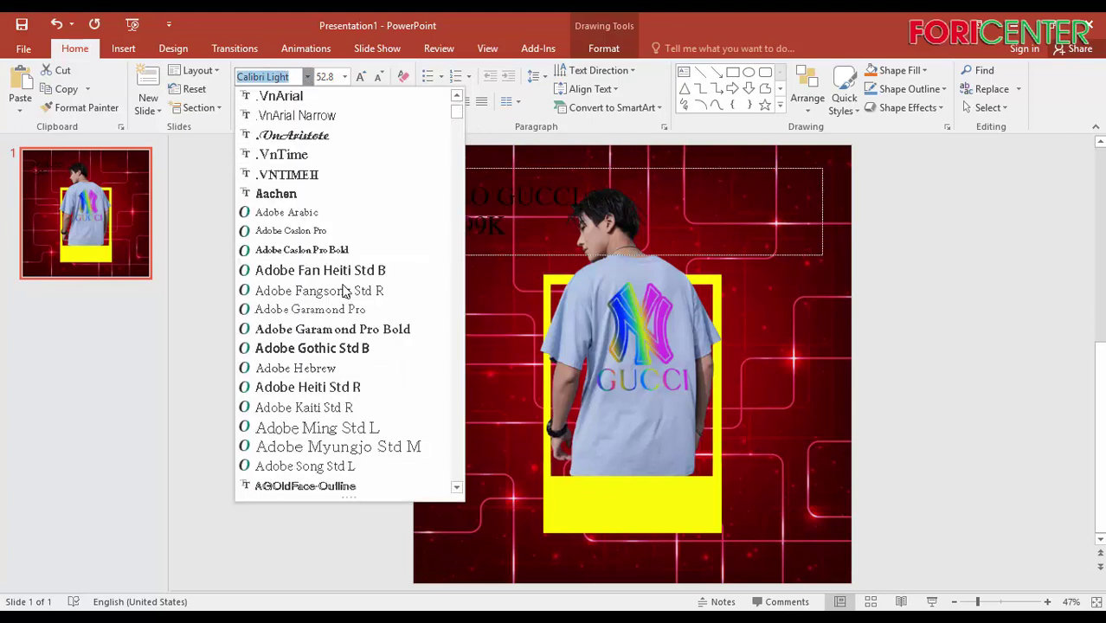
{"action": "scroll", "coordinate": [342, 290], "scroll_direction": "down", "scroll_amount": 8}
{"action": "scroll", "coordinate": [341, 289], "scroll_direction": "down", "scroll_amount": 5}
{"action": "scroll", "coordinate": [344, 292], "scroll_direction": "up", "scroll_amount": 2}
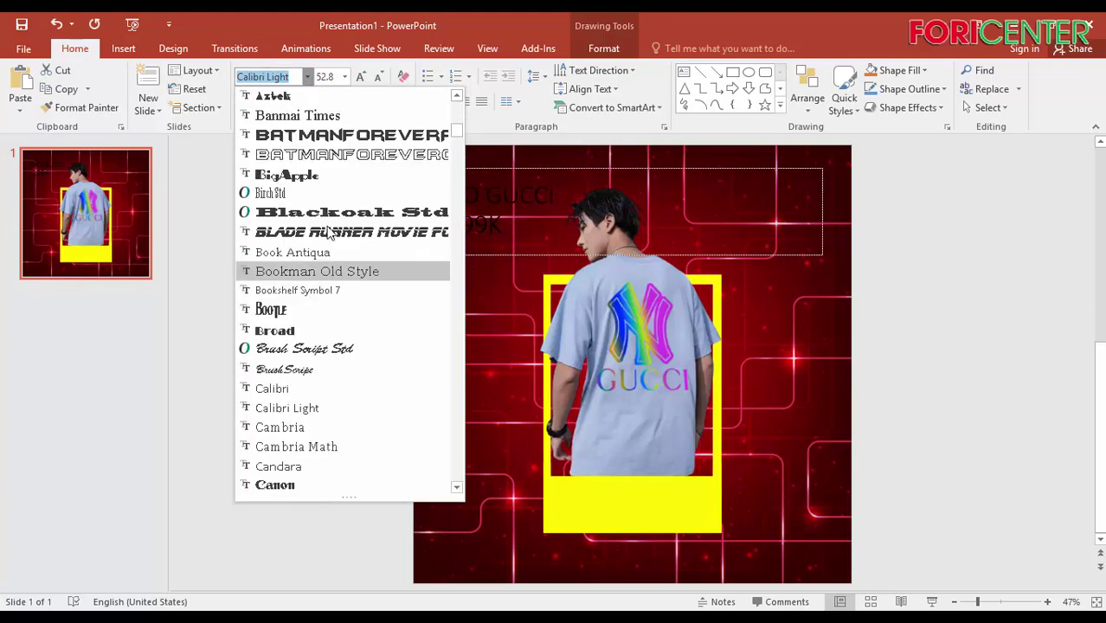
{"action": "left_click", "coordinate": [340, 135]}
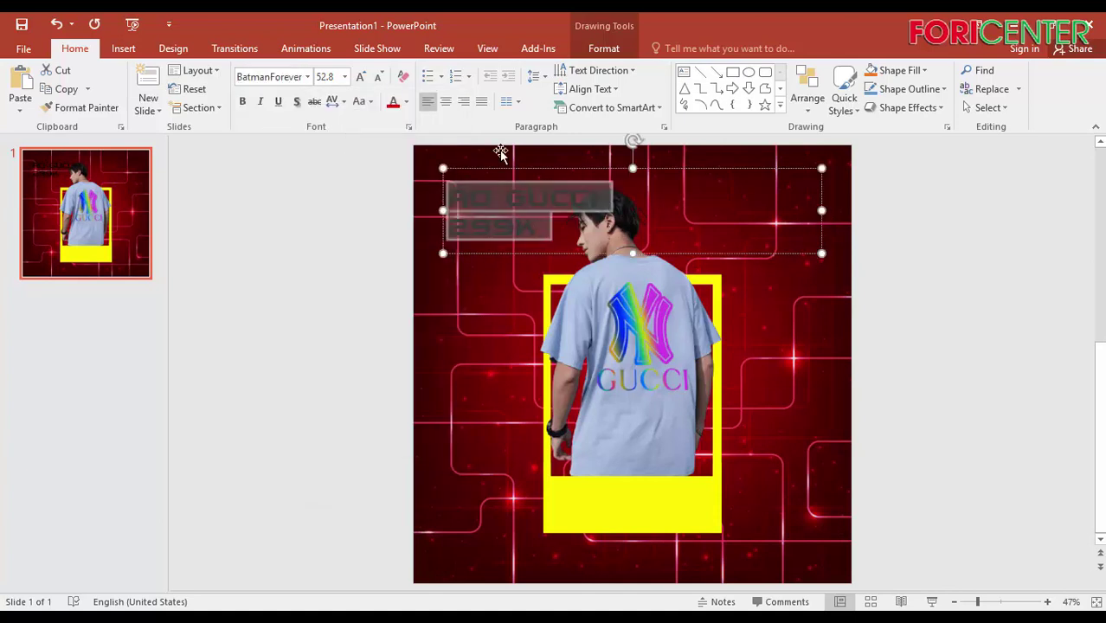
{"action": "left_click", "coordinate": [445, 101]}
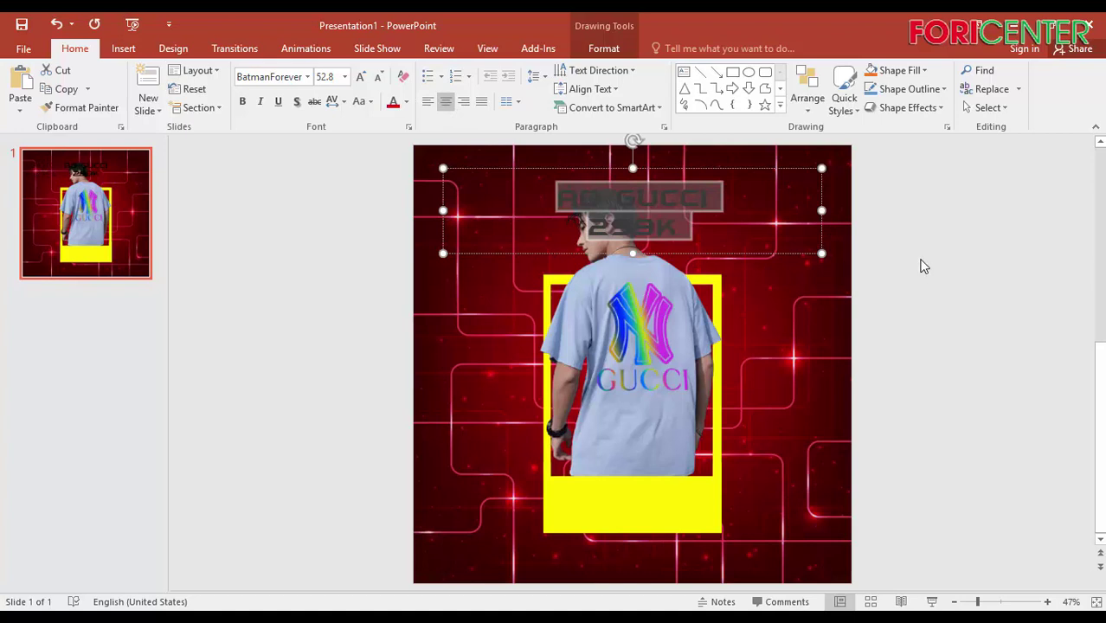
{"action": "left_click", "coordinate": [924, 267]}
{"action": "left_click", "coordinate": [766, 222]}
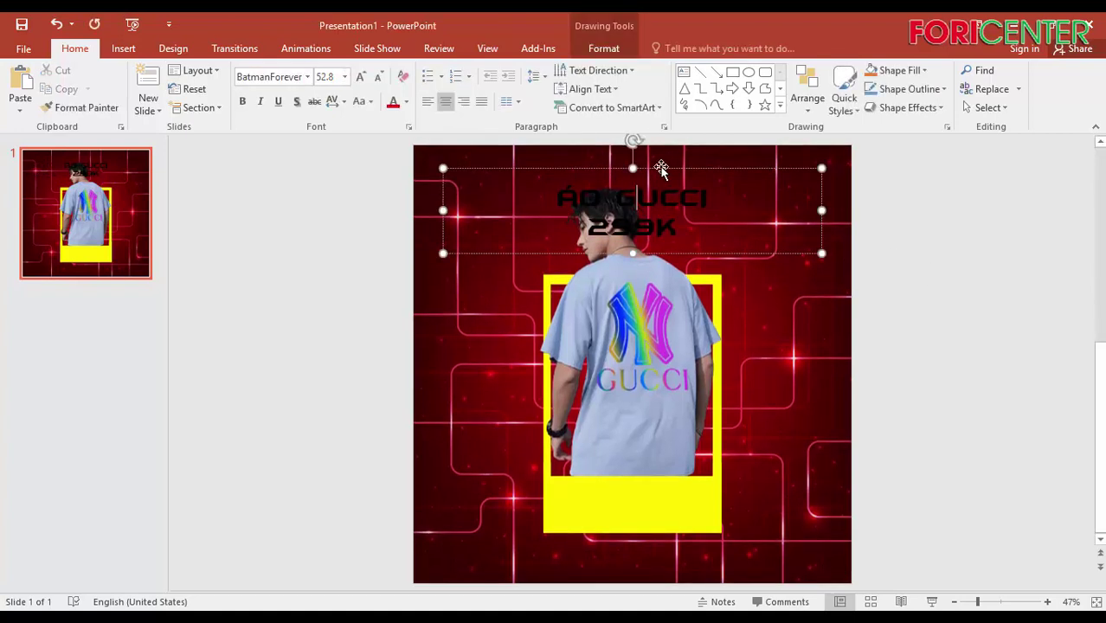
{"action": "mouse_move", "coordinate": [632, 167]}
{"action": "left_mouse_down"}
{"action": "mouse_move", "coordinate": [672, 471]}
{"action": "mouse_move", "coordinate": [634, 469]}
{"action": "left_mouse_up"}
- Move the title box onto the frame's yellow bottom band and reduce the text to 40 pt
{"action": "left_click_drag", "start_coordinate": [629, 529], "coordinate": [561, 490]}
{"action": "left_click", "coordinate": [633, 518]}
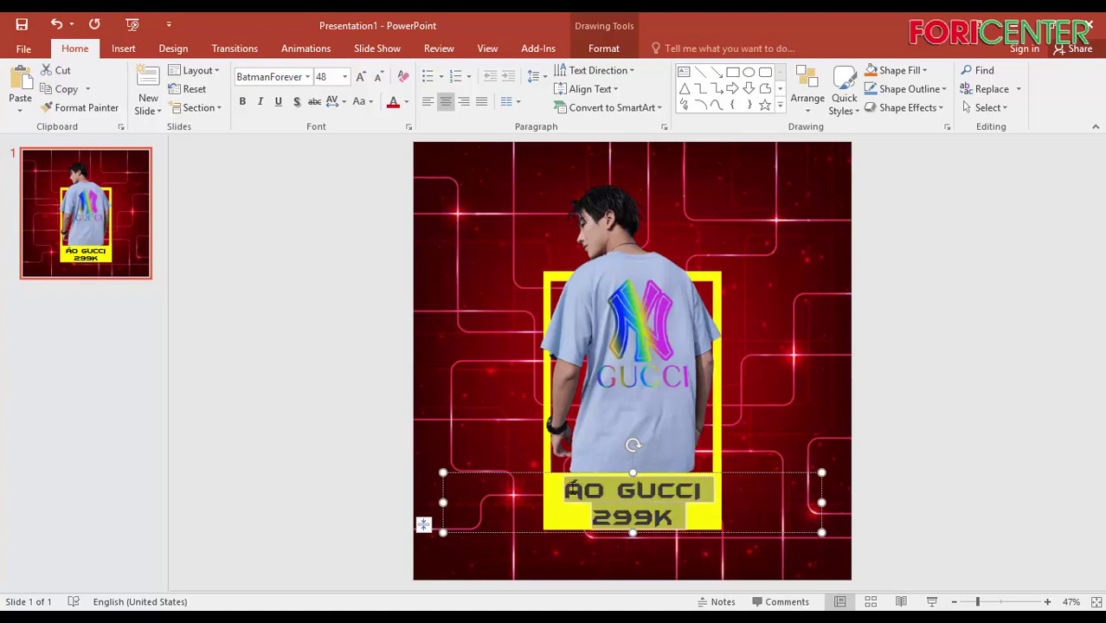
{"action": "left_click", "coordinate": [350, 77]}
{"action": "left_click", "coordinate": [377, 77]}
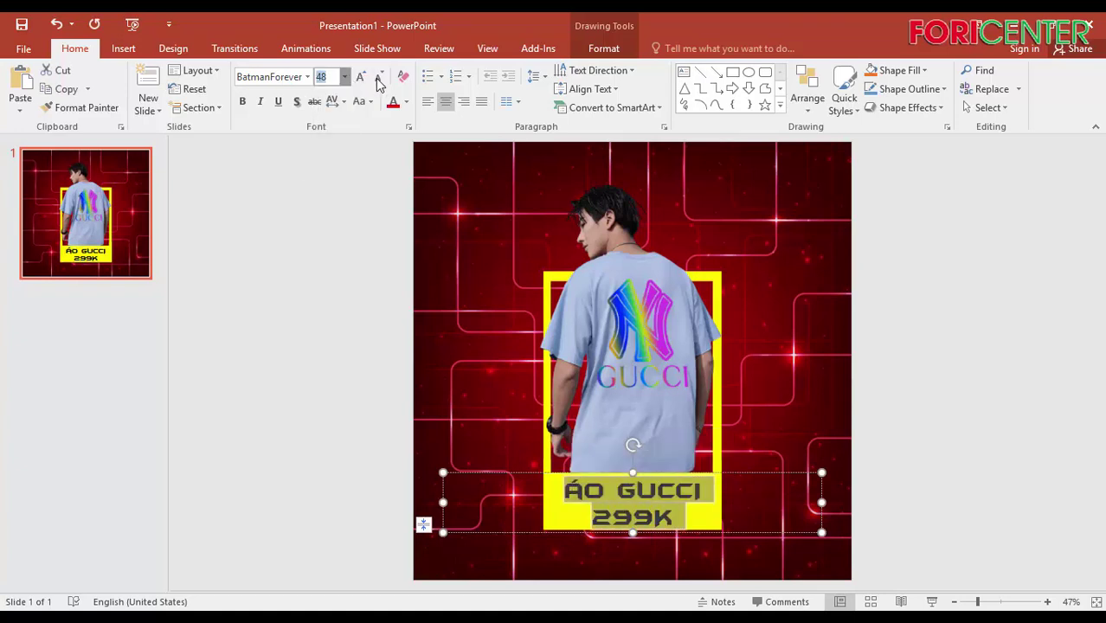
{"action": "left_click", "coordinate": [377, 77]}
{"action": "left_click", "coordinate": [378, 77]}
{"action": "left_click", "coordinate": [986, 300]}
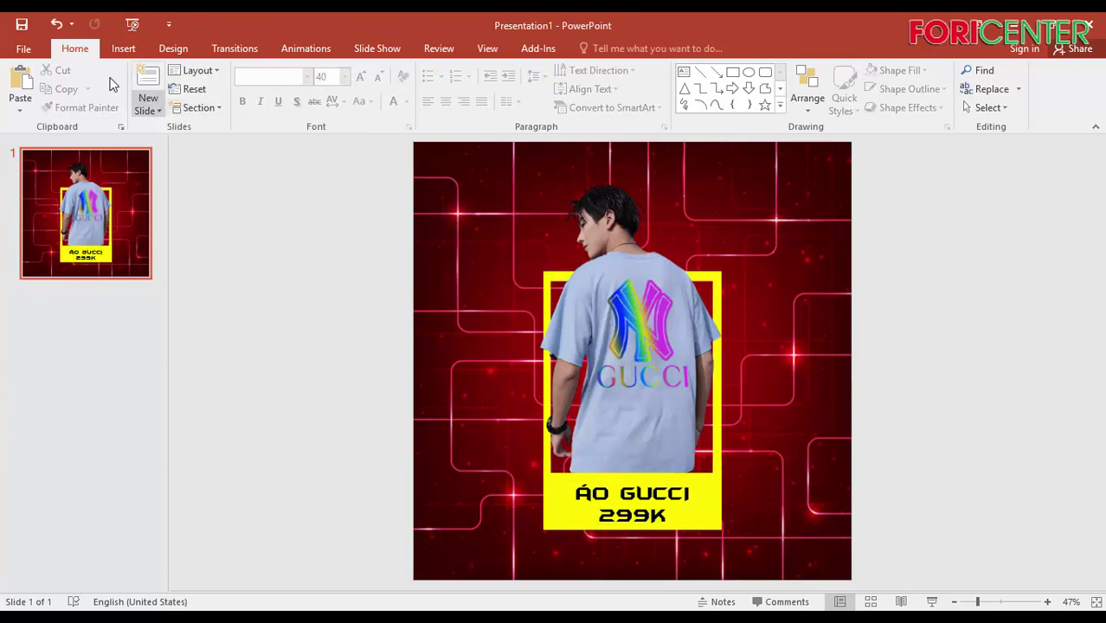
{"action": "left_click", "coordinate": [35, 50]}
{"action": "left_click", "coordinate": [35, 48]}
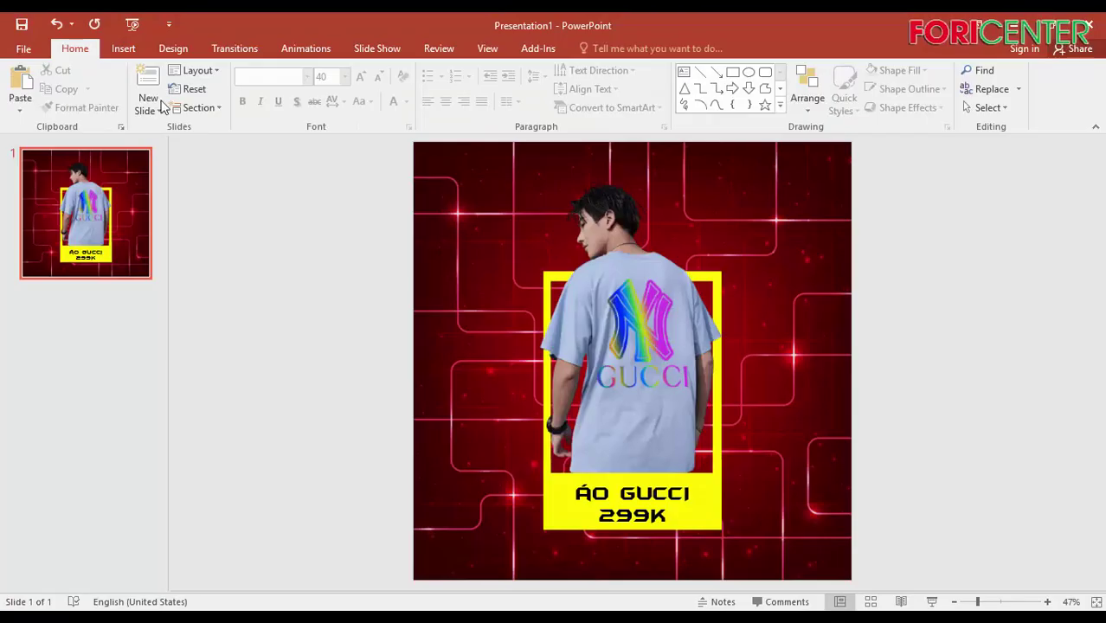
- Save to the Desktop as JPEG File Interchange Format, exporting only the current slide
{"action": "left_click", "coordinate": [24, 44]}
{"action": "left_click", "coordinate": [464, 171]}
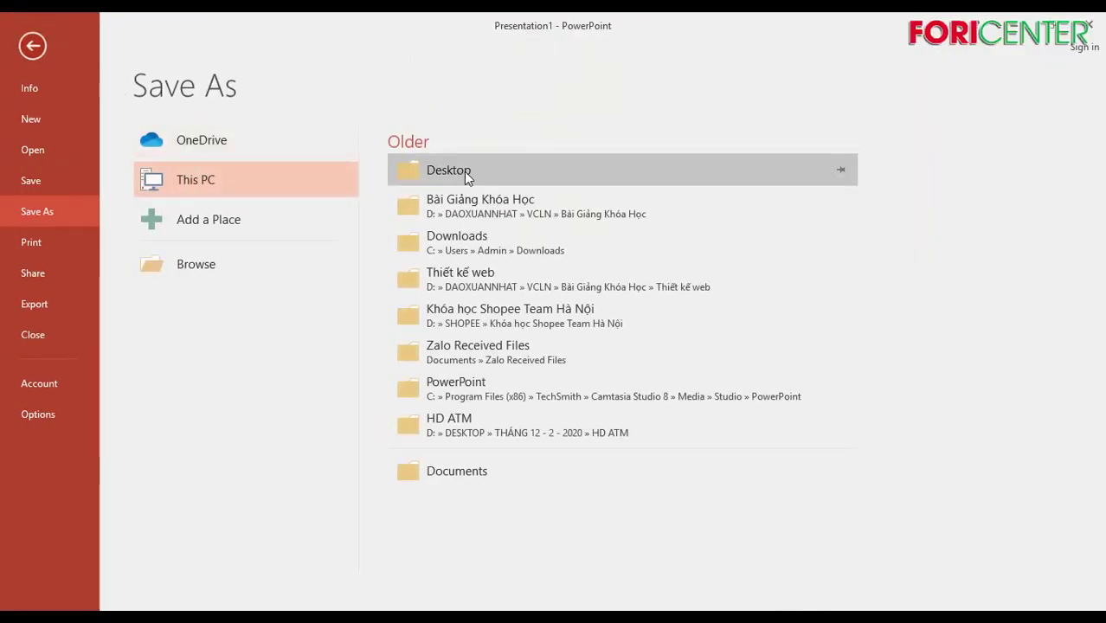
{"action": "left_click", "coordinate": [243, 310]}
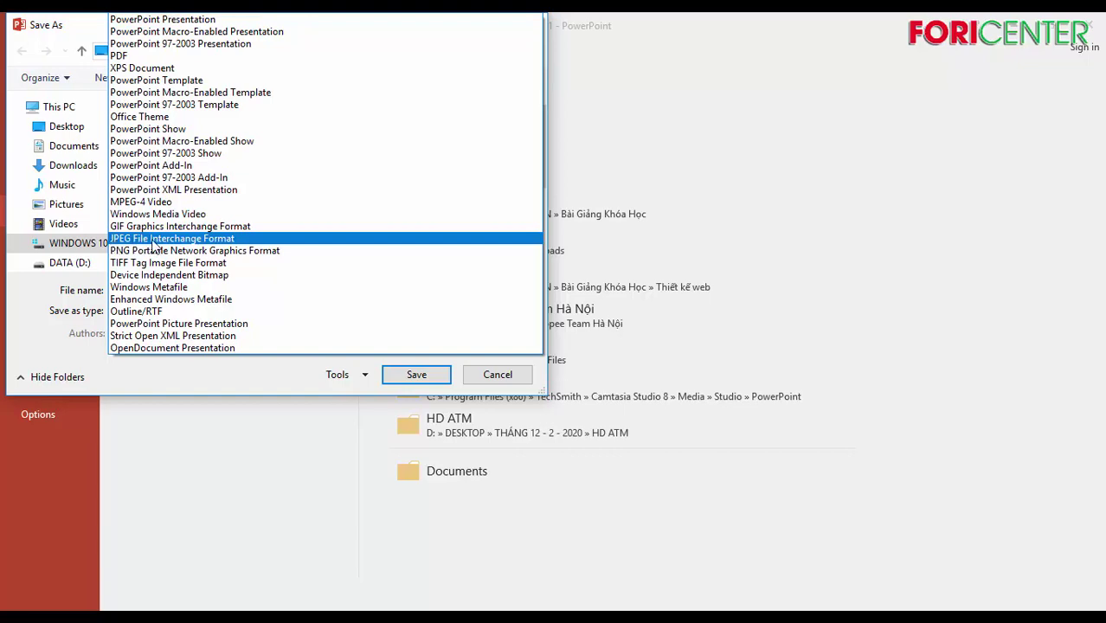
{"action": "left_click", "coordinate": [152, 242]}
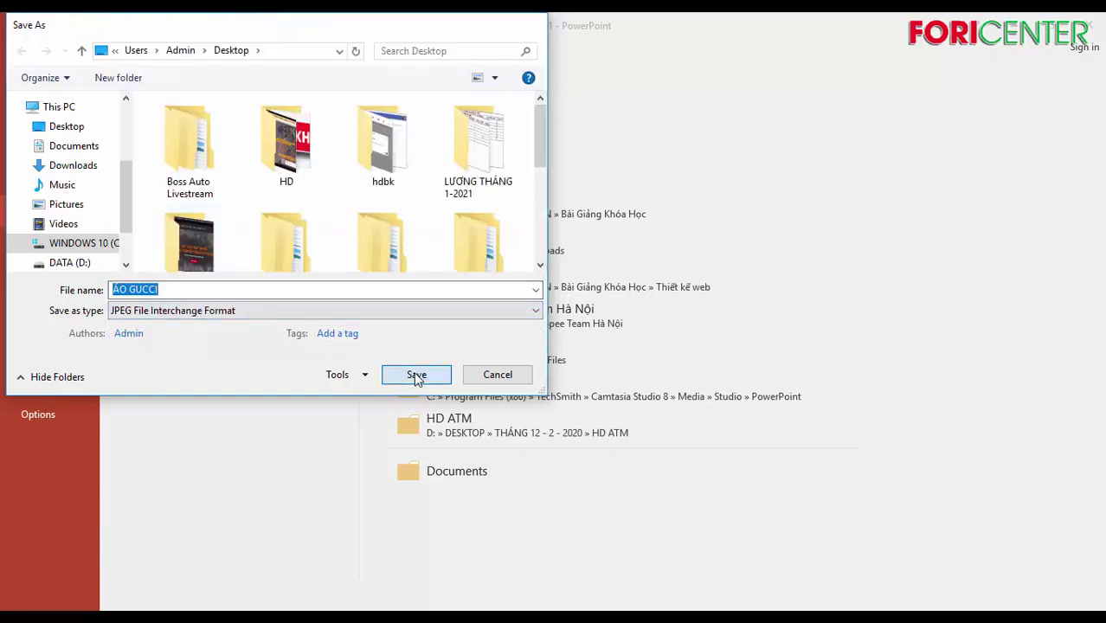
{"action": "left_click", "coordinate": [417, 377]}
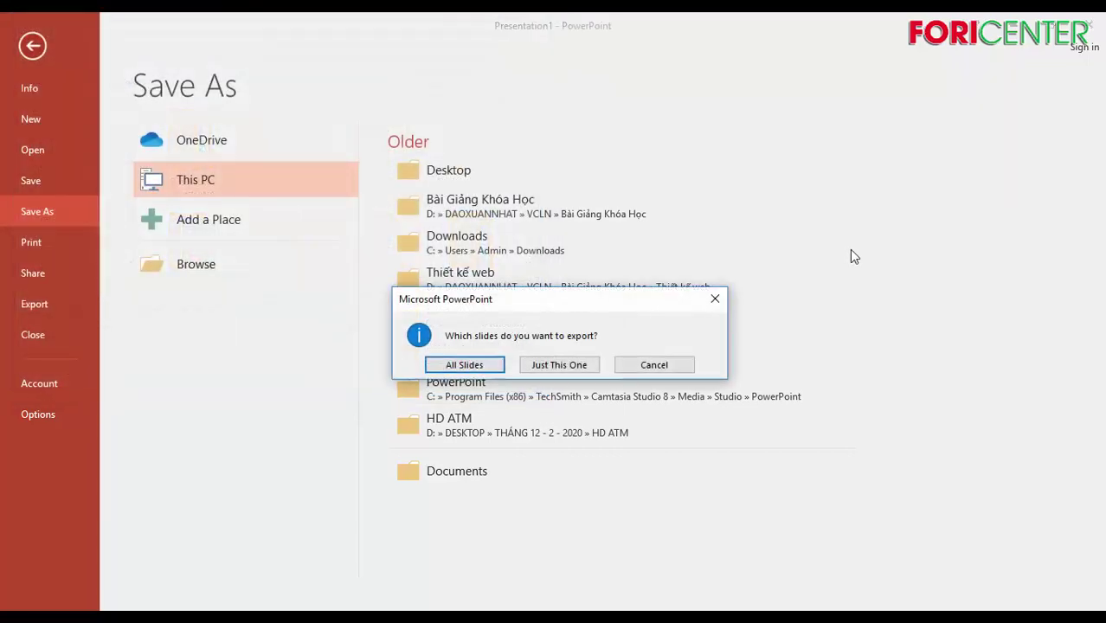
{"action": "left_click", "coordinate": [557, 364]}
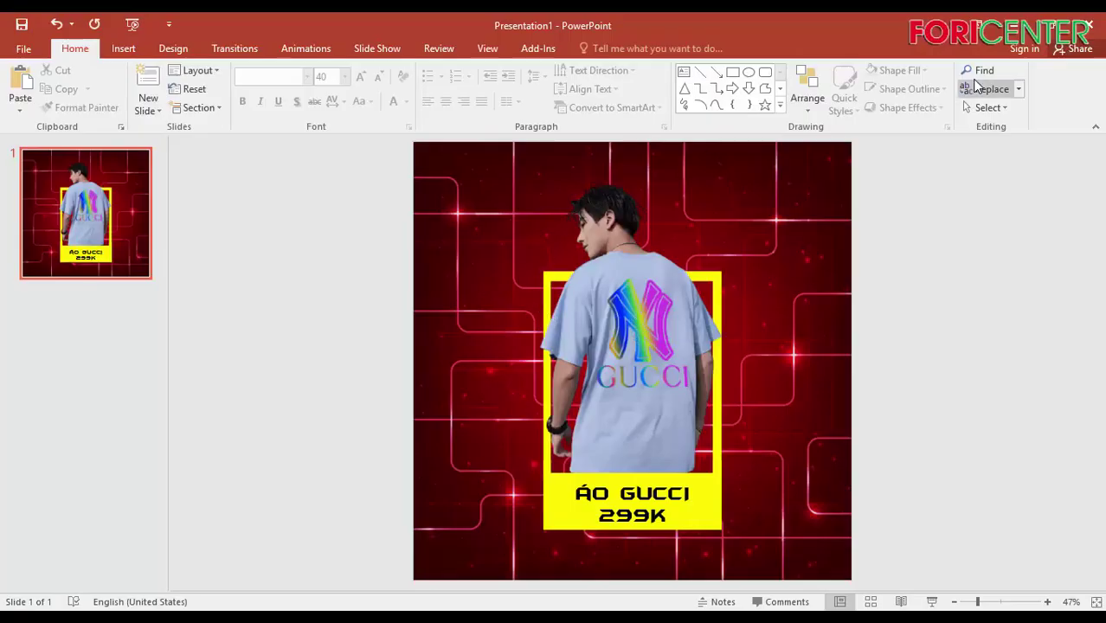
- Minimize PowerPoint, the browser and Notepad, then open the ÁO GUCCI image on the desktop
{"action": "left_click", "coordinate": [1011, 28]}
{"action": "left_click", "coordinate": [1012, 26]}
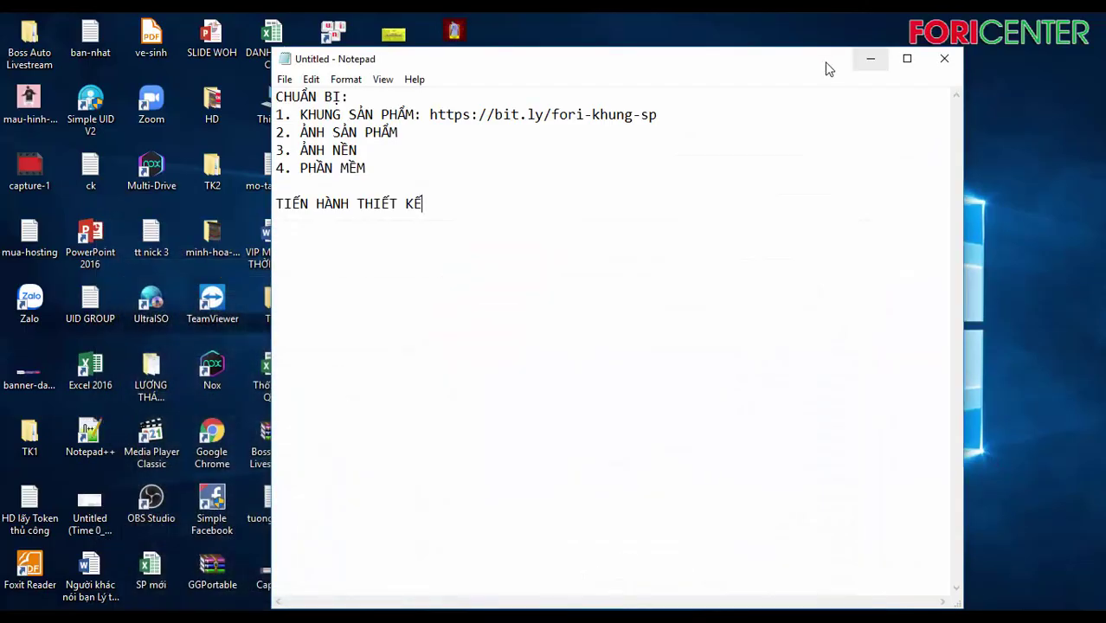
{"action": "left_click", "coordinate": [868, 58]}
{"action": "double_click", "coordinate": [455, 35]}
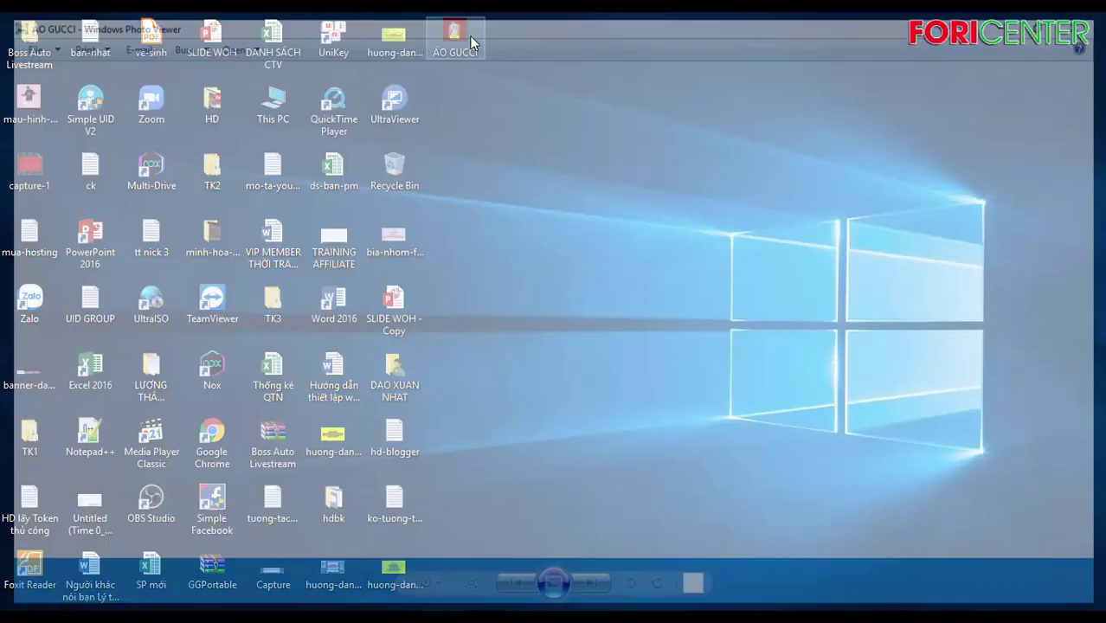